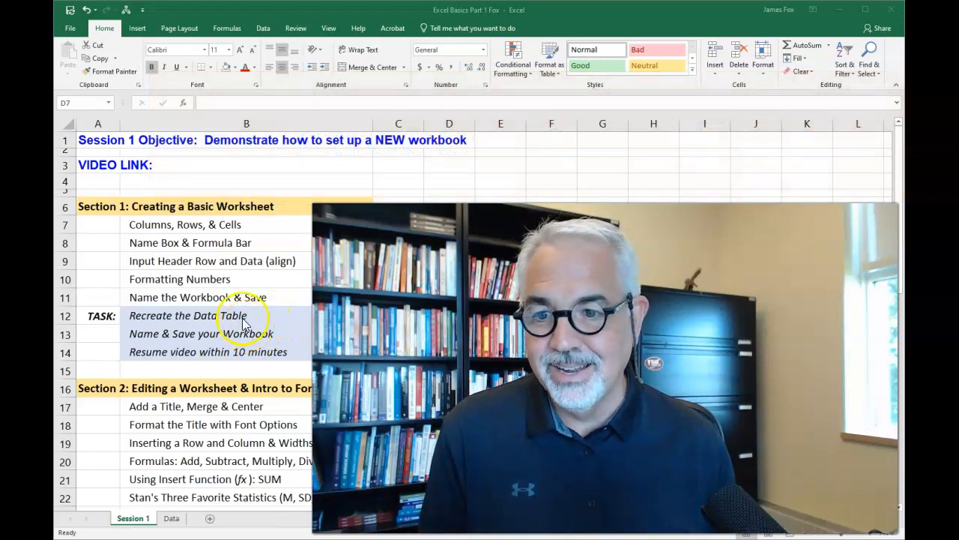
{"action": "scroll", "coordinate": [232, 309], "scroll_direction": "down", "scroll_amount": 2}
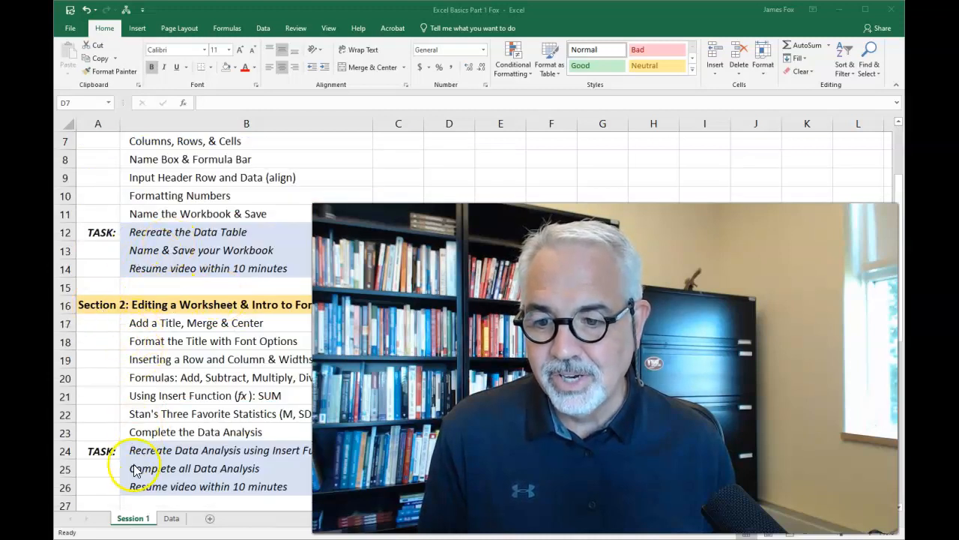
{"action": "scroll", "coordinate": [155, 474], "scroll_direction": "up", "scroll_amount": 2}
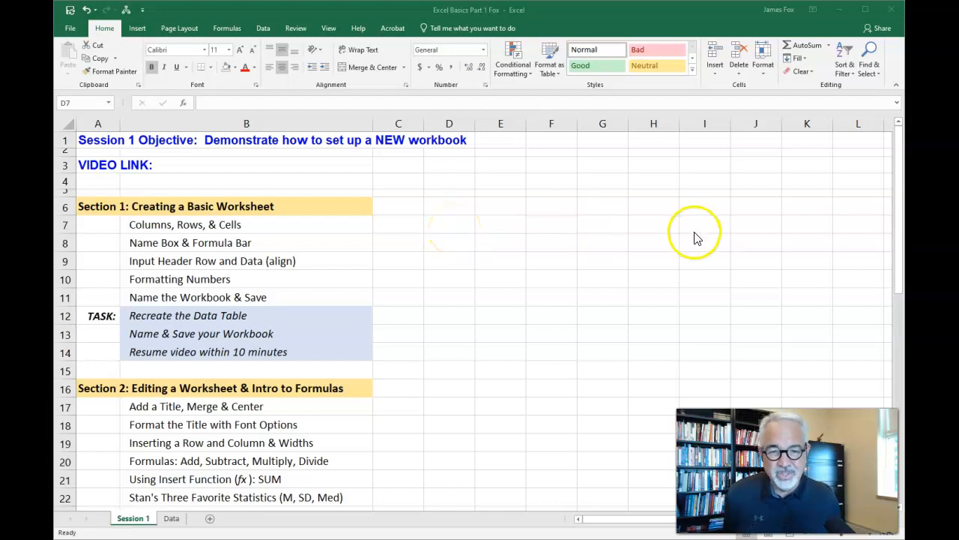
Step: Enter the column header Student in cell D6
{"action": "left_click", "coordinate": [448, 207]}
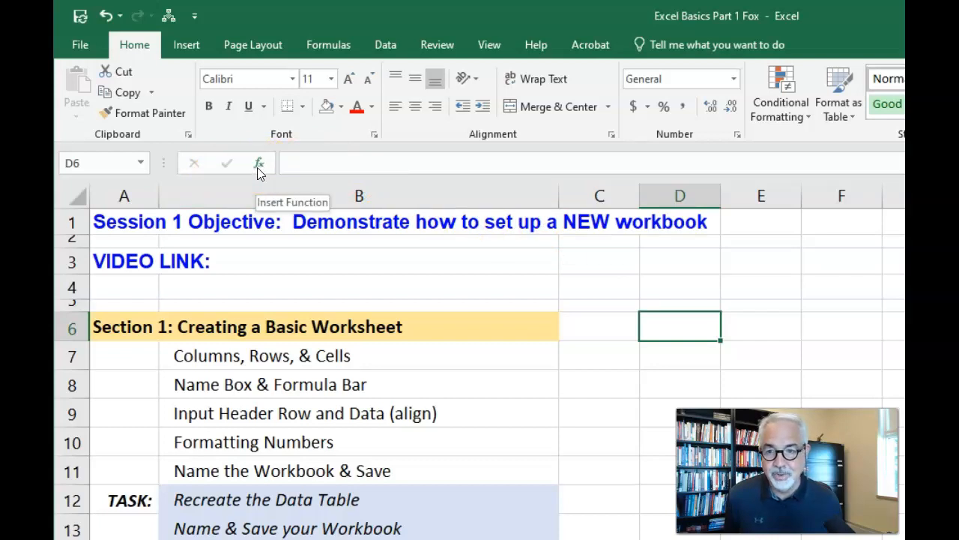
{"action": "left_click", "coordinate": [320, 162]}
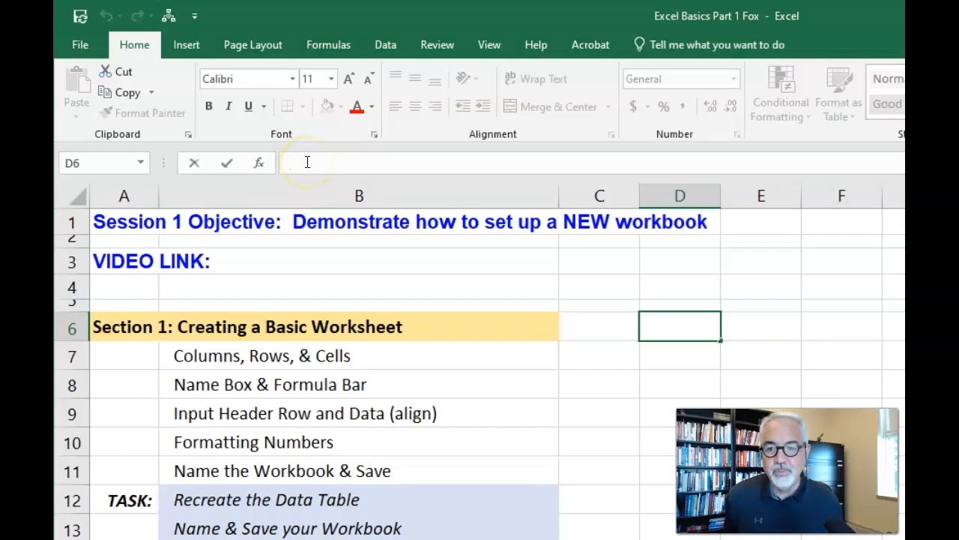
{"action": "left_click", "coordinate": [317, 164]}
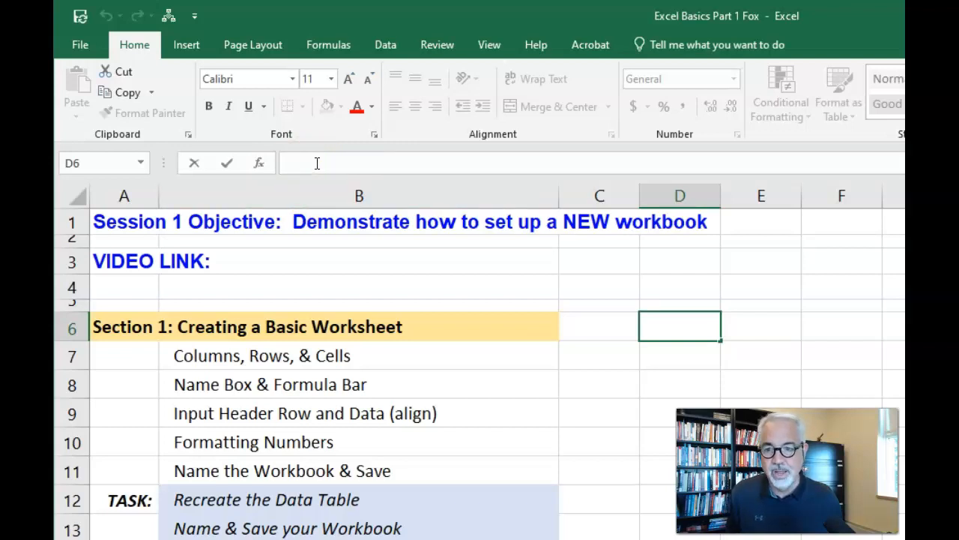
{"action": "left_click", "coordinate": [662, 323]}
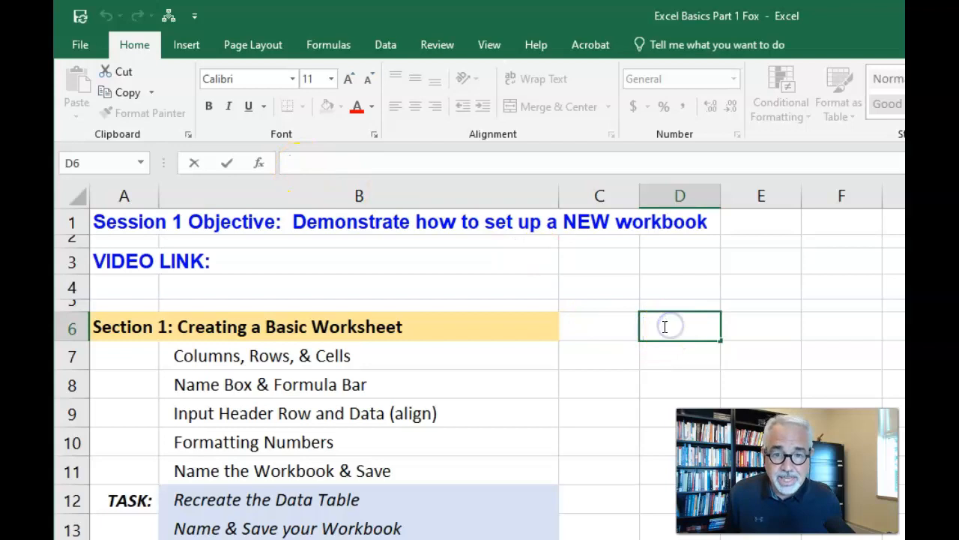
{"action": "left_click", "coordinate": [303, 160]}
{"action": "left_click", "coordinate": [334, 163]}
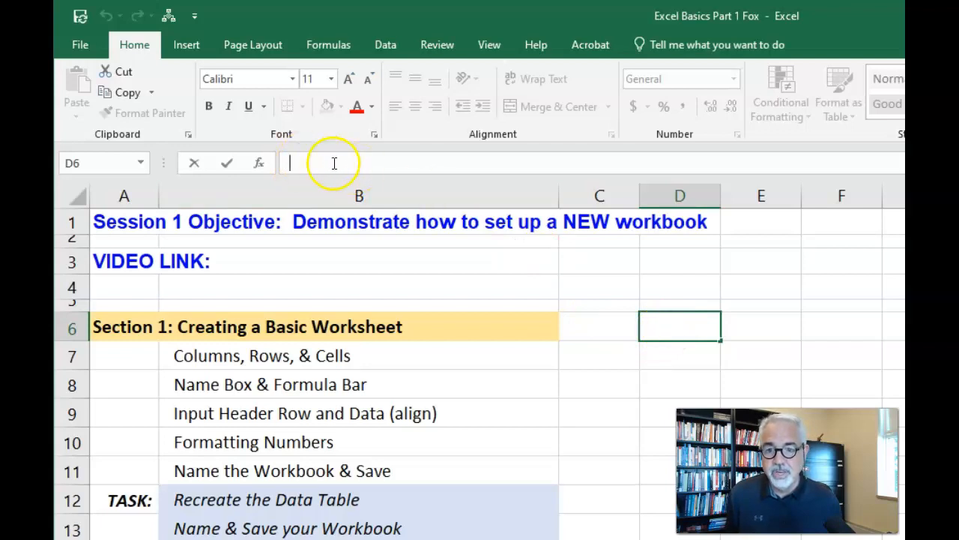
{"action": "left_click", "coordinate": [675, 328]}
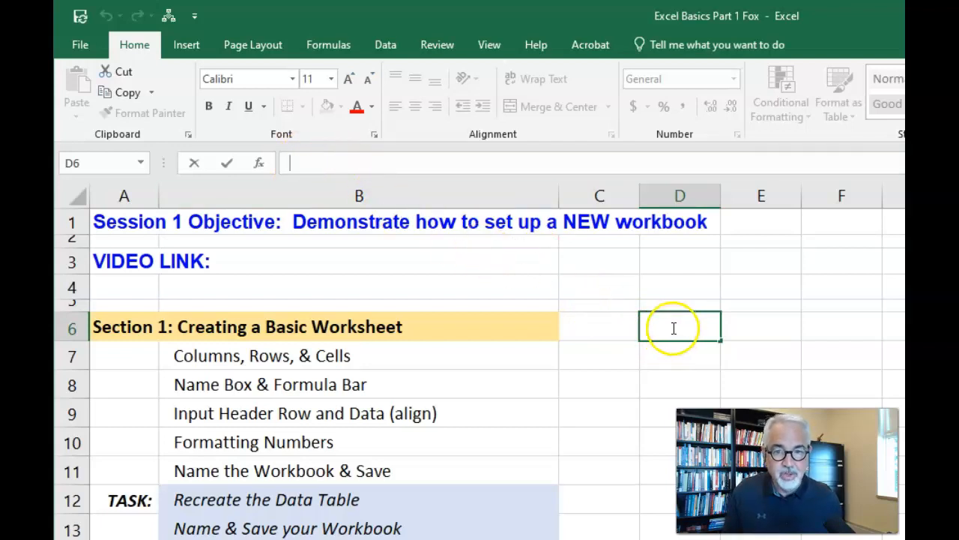
{"action": "double_click", "coordinate": [670, 325]}
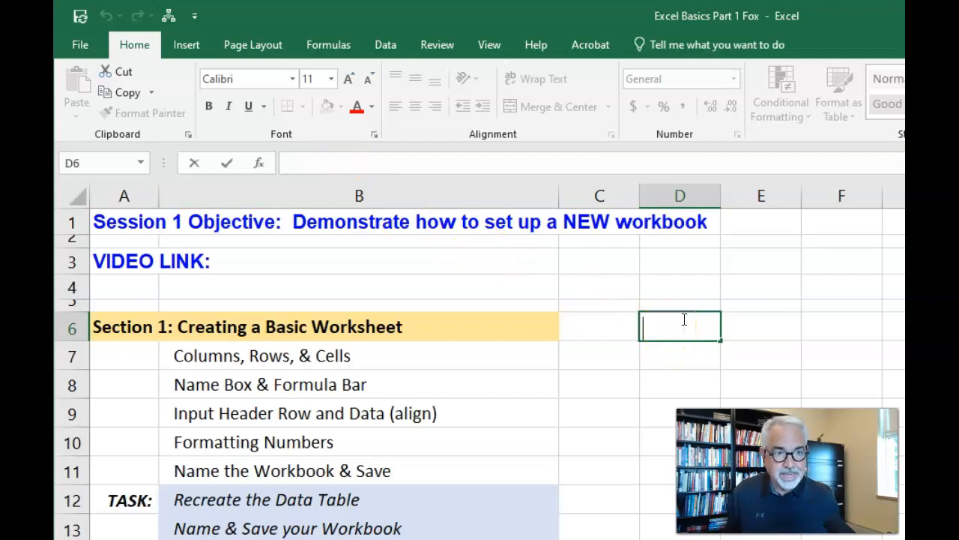
{"action": "type", "text": "Student"}
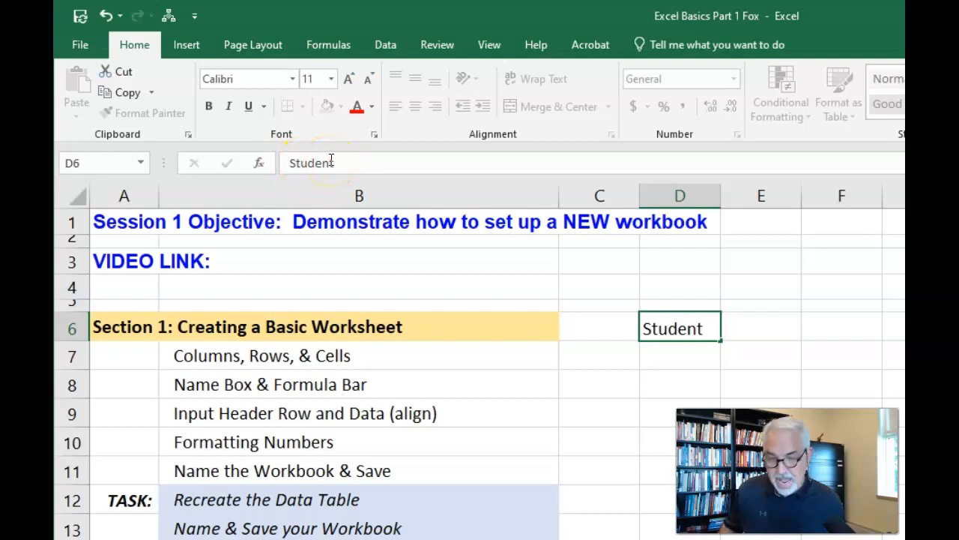
{"action": "key", "text": "Tab"}
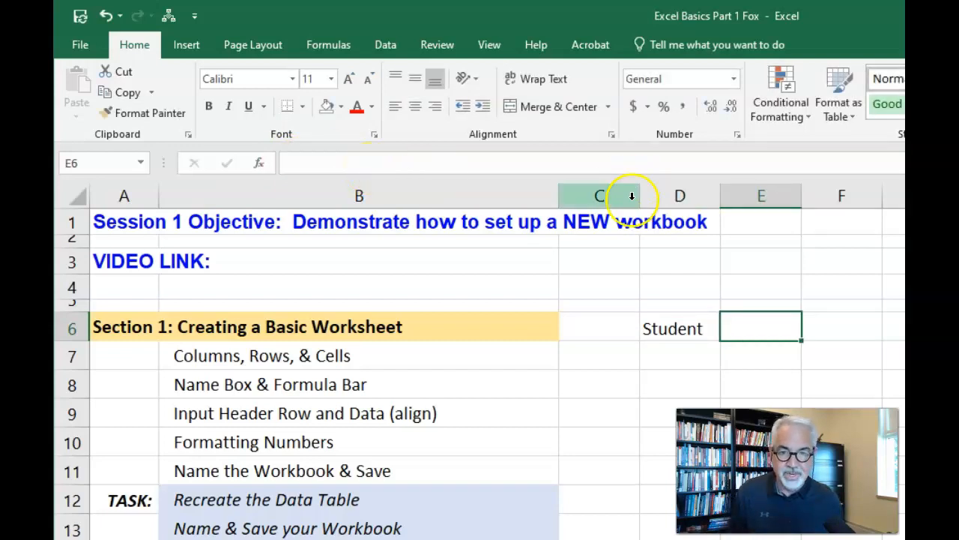
Step: Enter the column headers Test 1 in cell E6 and Test 2 in cell F6
{"action": "type", "text": "Test"}
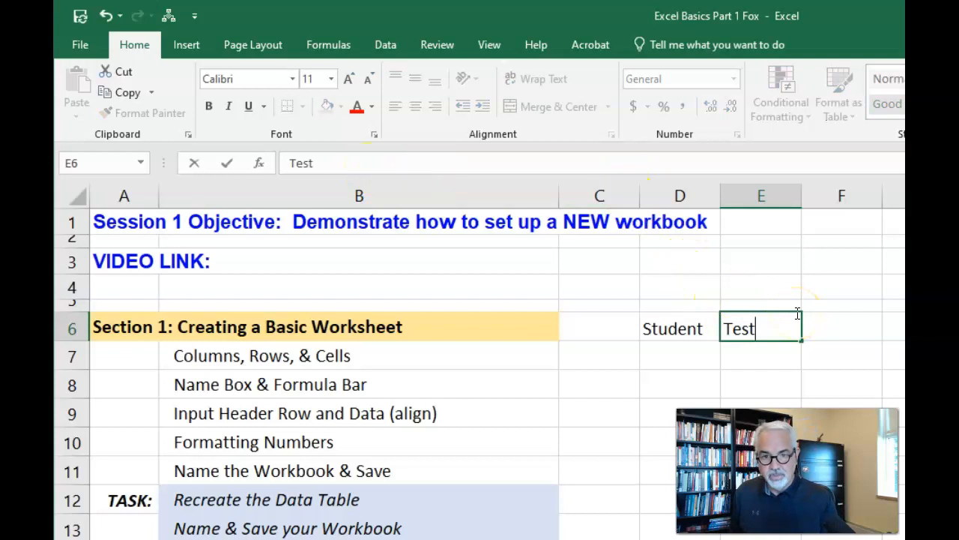
{"action": "type", "text": " 1"}
{"action": "key", "text": "Tab"}
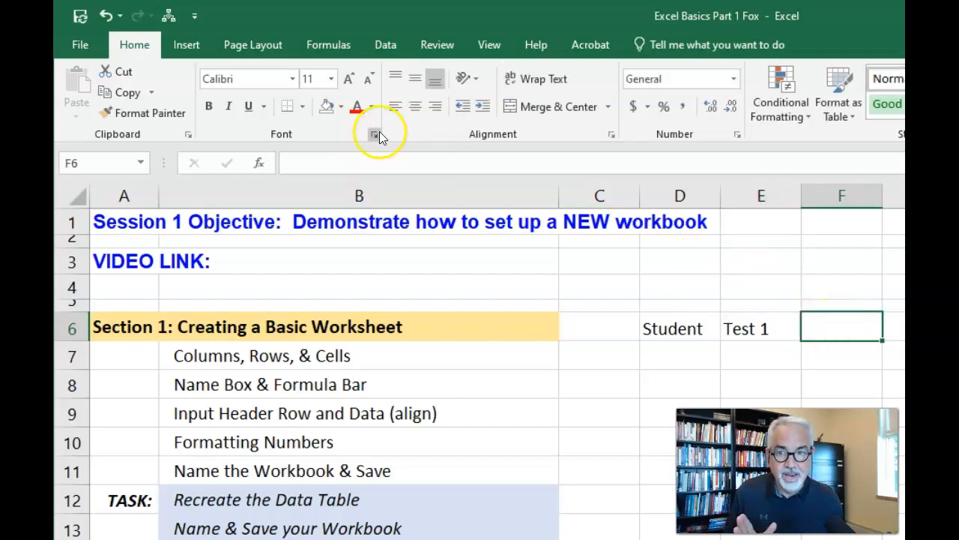
{"action": "left_click", "coordinate": [309, 162]}
{"action": "type", "text": "Test 2"}
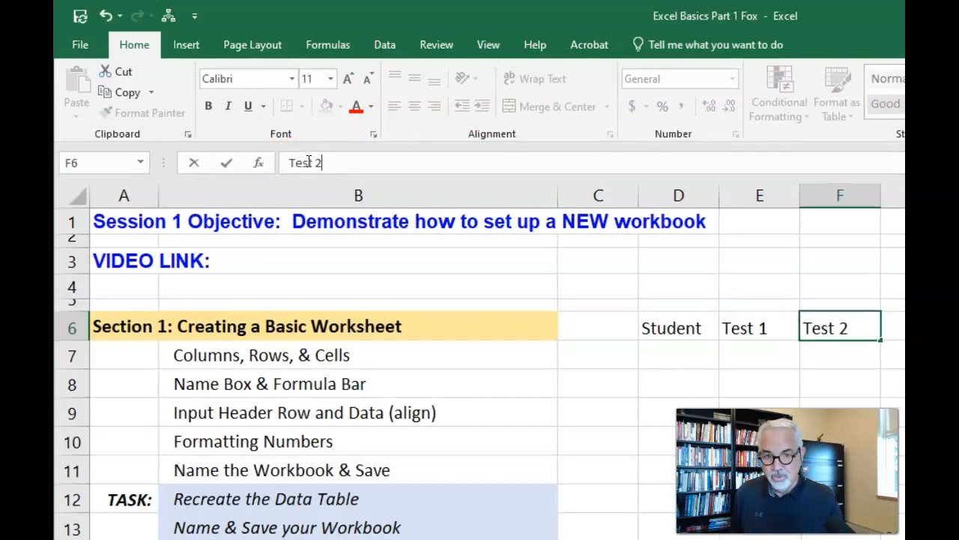
{"action": "key", "text": "Tab"}
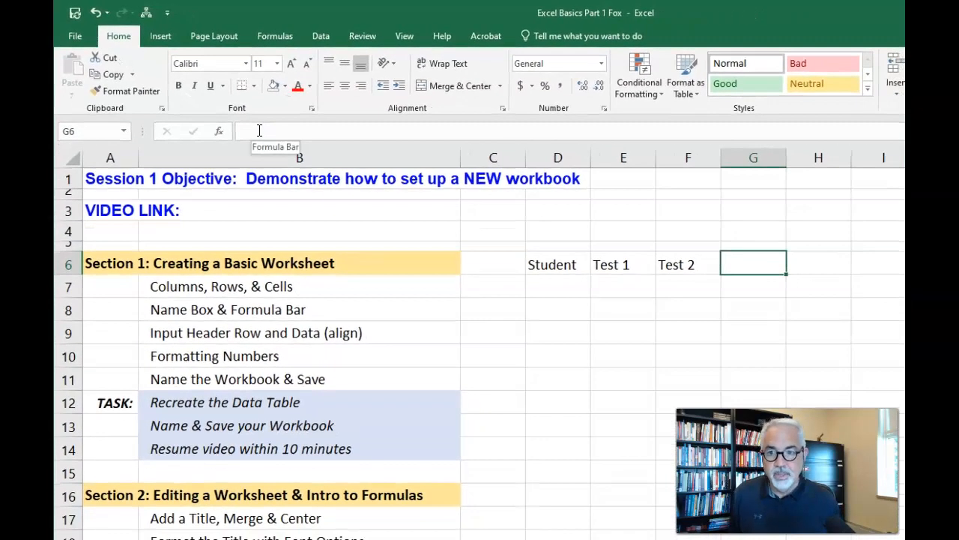
Step: Enter the column header Reading in cell G6, correcting the misspelled ending
{"action": "left_click", "coordinate": [259, 131]}
{"action": "type", "text": "Readomg"}
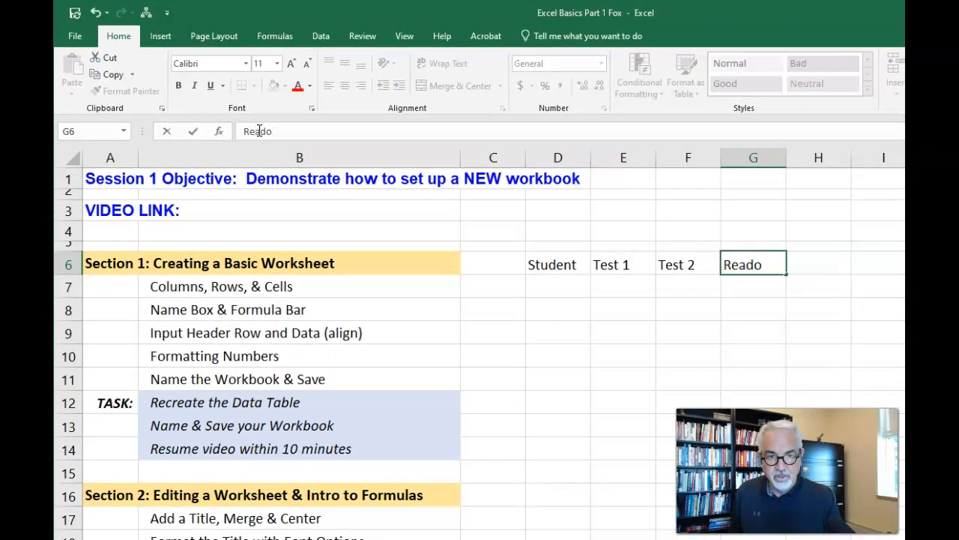
{"action": "key", "text": "BackSpace"}
{"action": "key", "text": "BackSpace"}
{"action": "key", "text": "BackSpace"}
{"action": "type", "text": "ing"}
{"action": "key", "text": "Return"}
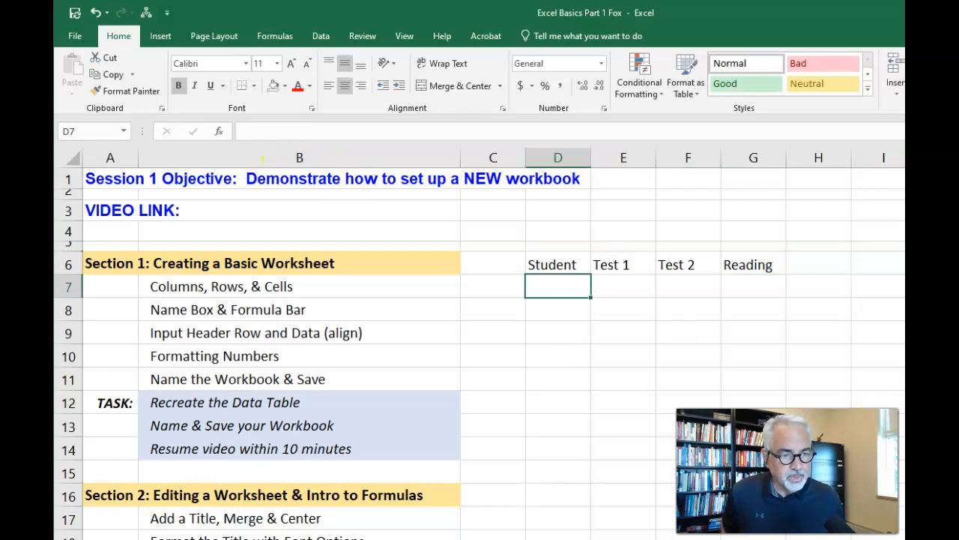
Step: Number the students 1 to 5 down cells D7 to D11 under the Student header
{"action": "left_click", "coordinate": [556, 287]}
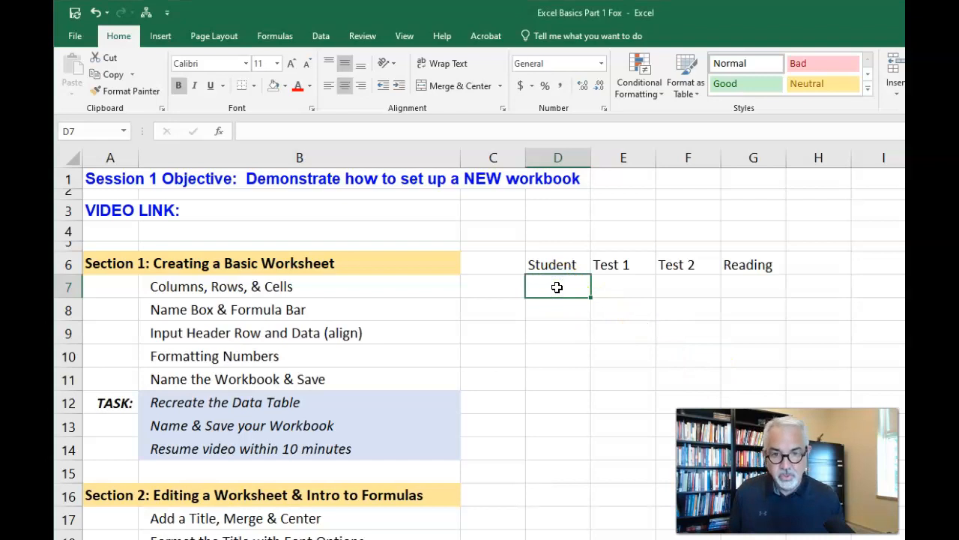
{"action": "type", "text": "1"}
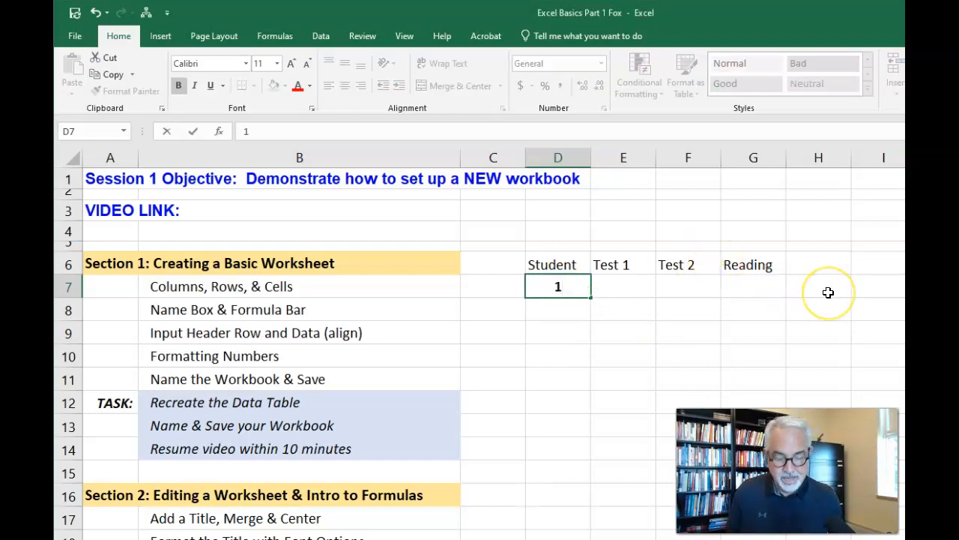
{"action": "key", "text": "Return"}
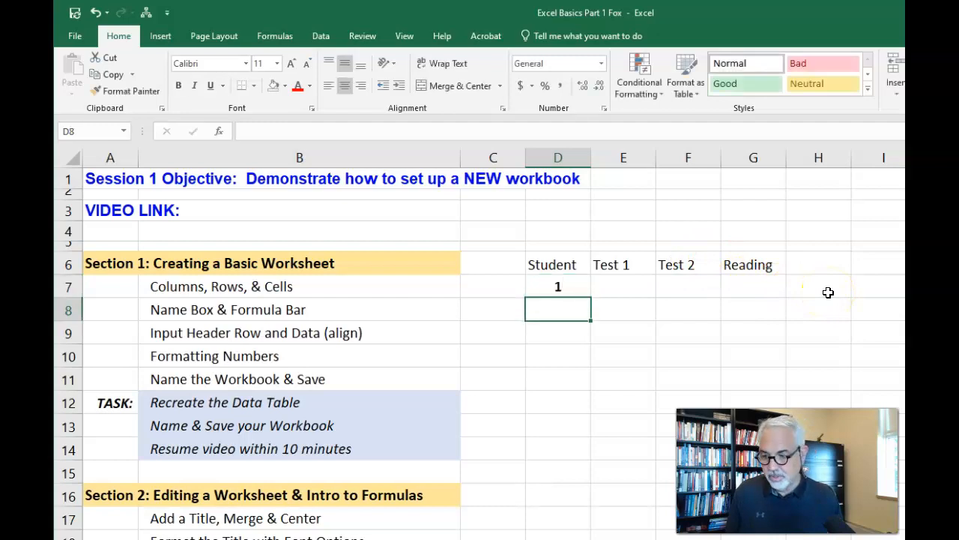
{"action": "type", "text": "2"}
{"action": "key", "text": "Return"}
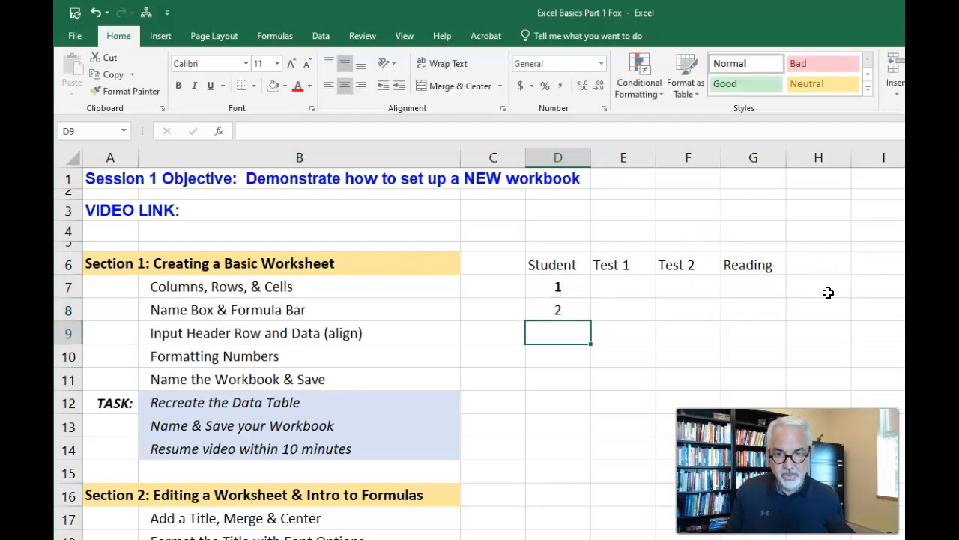
{"action": "type", "text": "3"}
{"action": "key", "text": "Return"}
{"action": "type", "text": "4"}
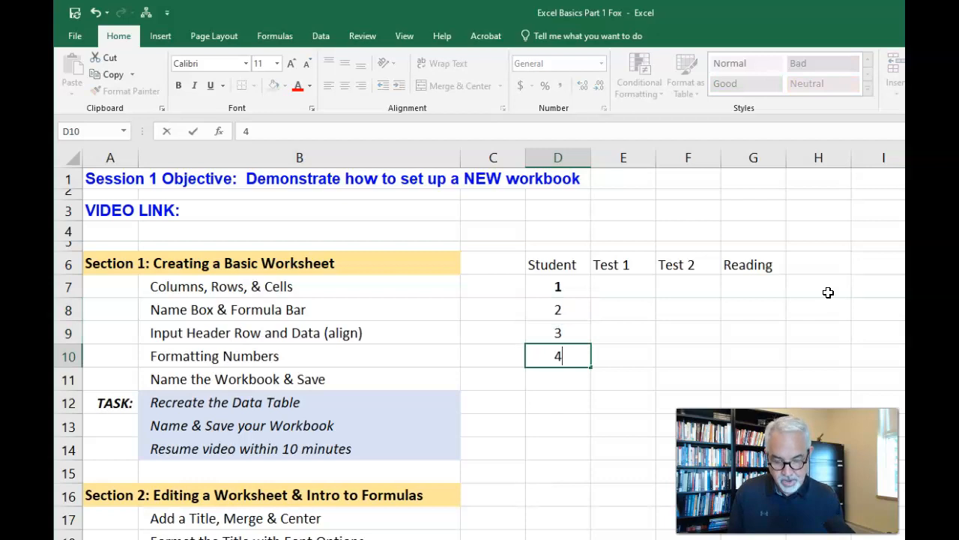
{"action": "key", "text": "Return"}
{"action": "type", "text": "5"}
{"action": "key", "text": "Return"}
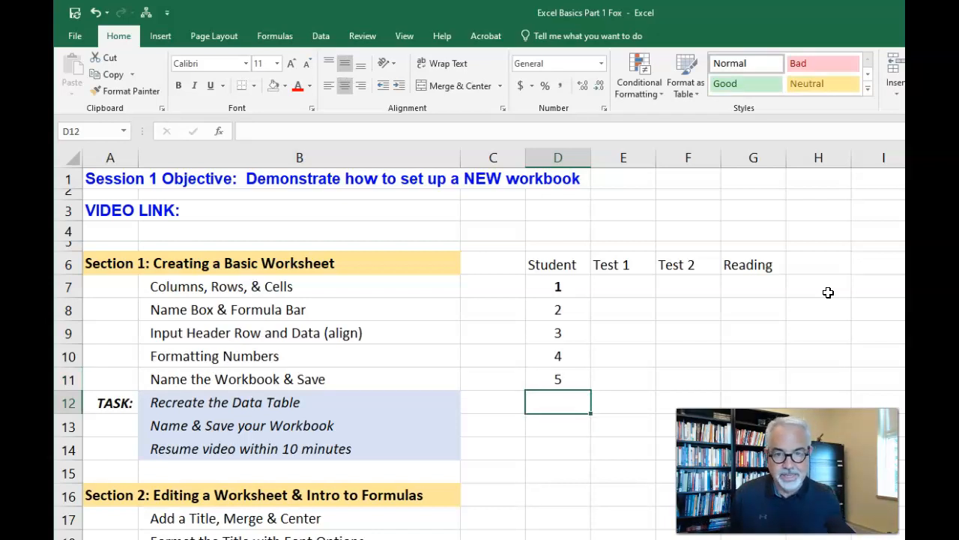
Step: Fill the Test 1 column in cells E7 to E11 with the scores 77, 52, 74, 73 and 90
{"action": "left_click", "coordinate": [634, 280]}
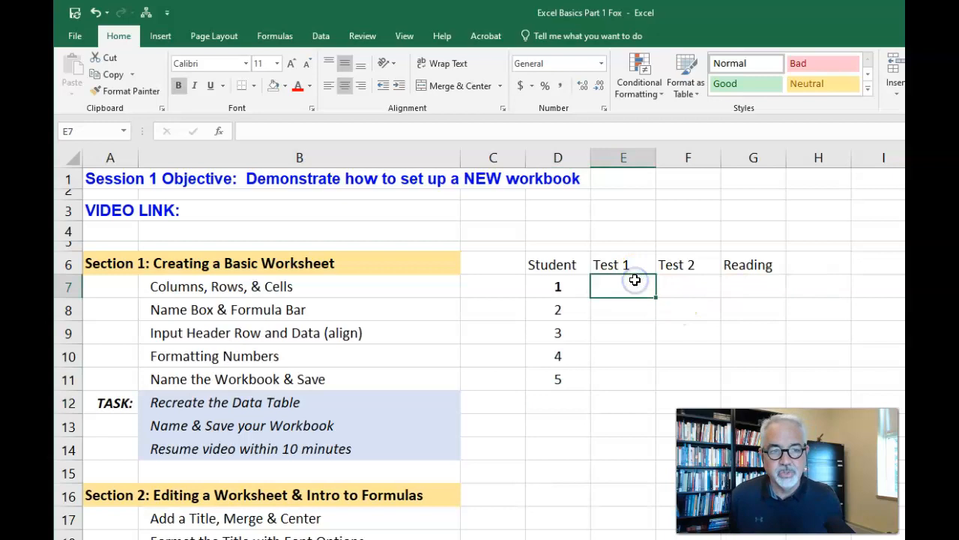
{"action": "type", "text": "77"}
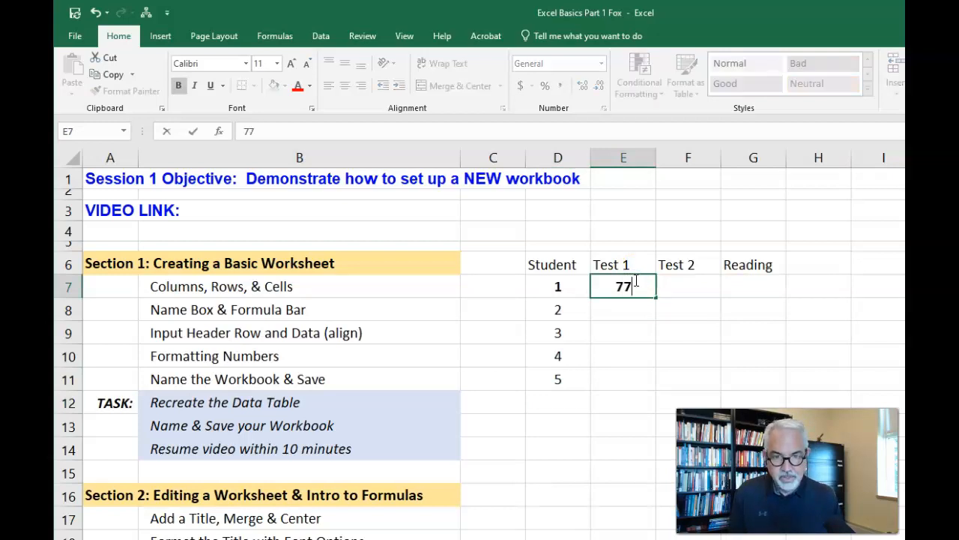
{"action": "key", "text": "Return"}
{"action": "type", "text": "52"}
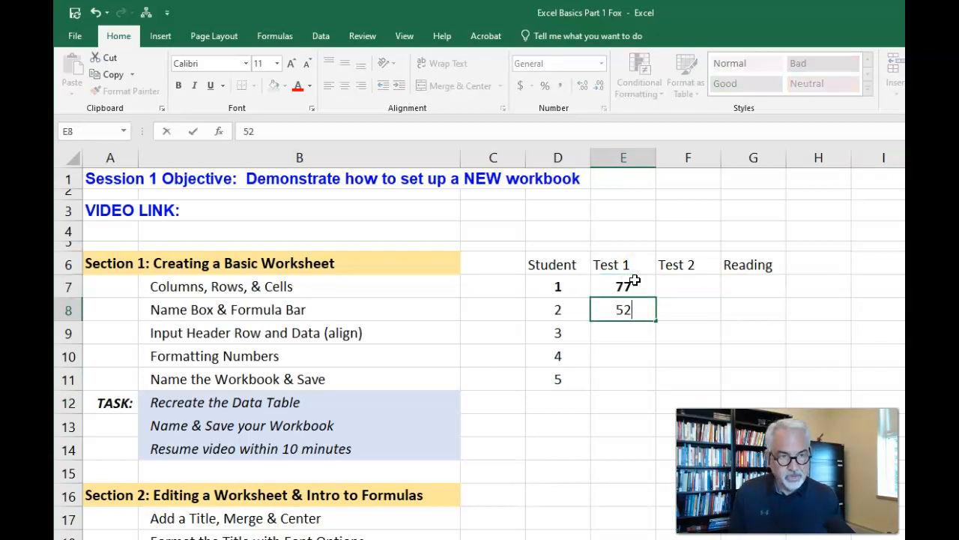
{"action": "key", "text": "Return"}
{"action": "type", "text": "74"}
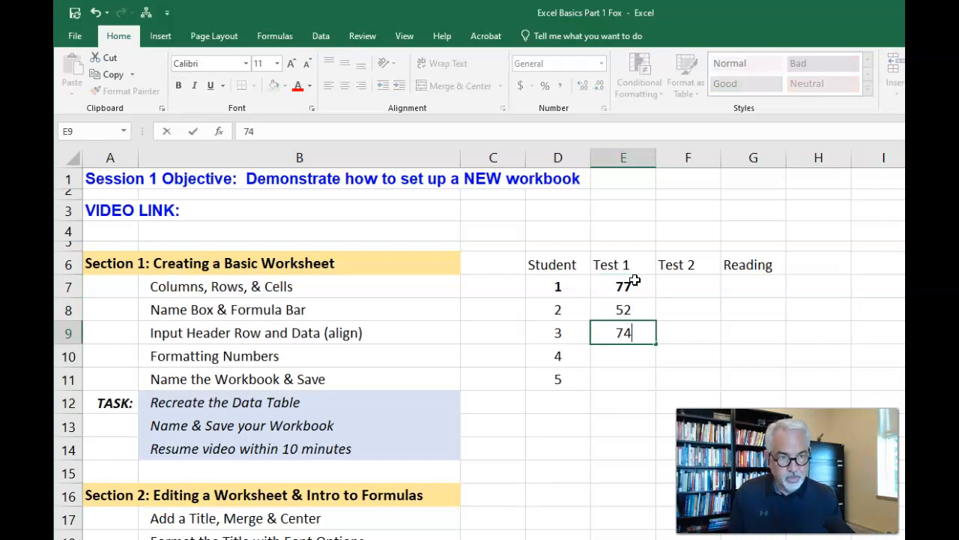
{"action": "key", "text": "Return"}
{"action": "type", "text": "73"}
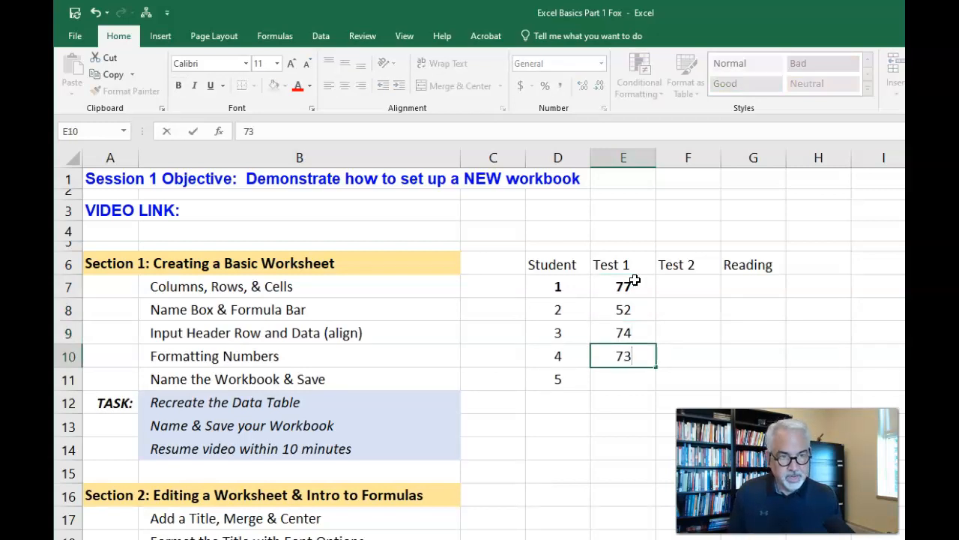
{"action": "key", "text": "Return"}
{"action": "type", "text": "90"}
{"action": "key", "text": "Return"}
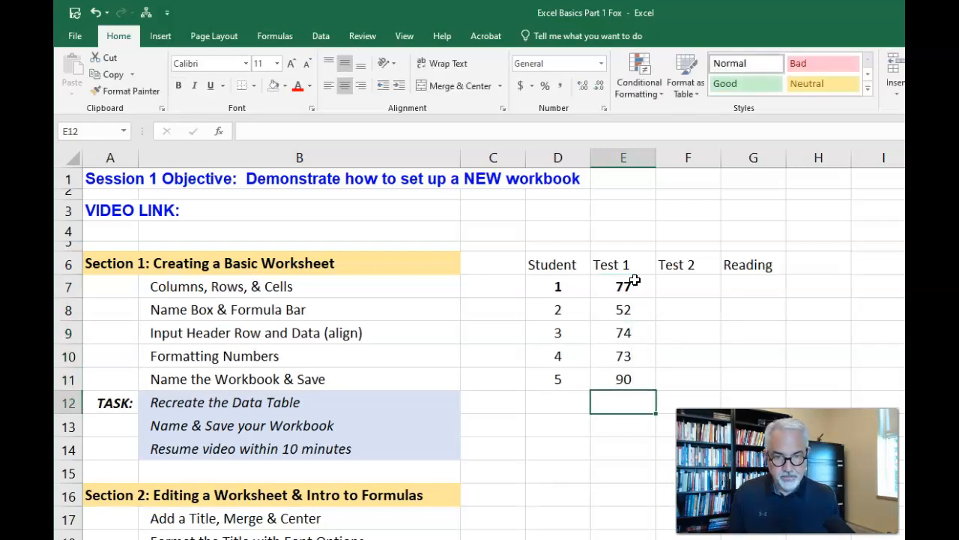
Step: Fill the Test 2 column in cells F7 to F11 with the scores 75, 81, 99, 96 and 78
{"action": "left_click", "coordinate": [690, 287]}
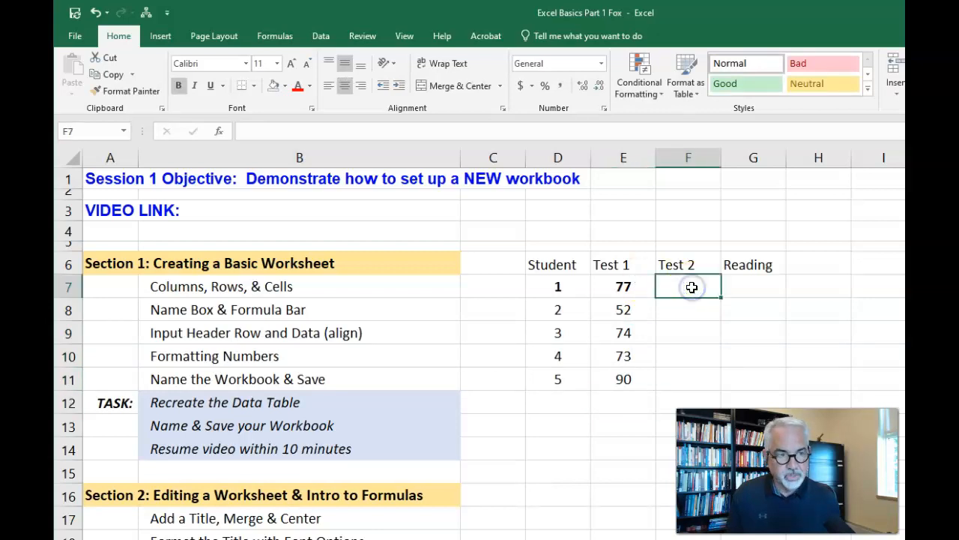
{"action": "type", "text": "75"}
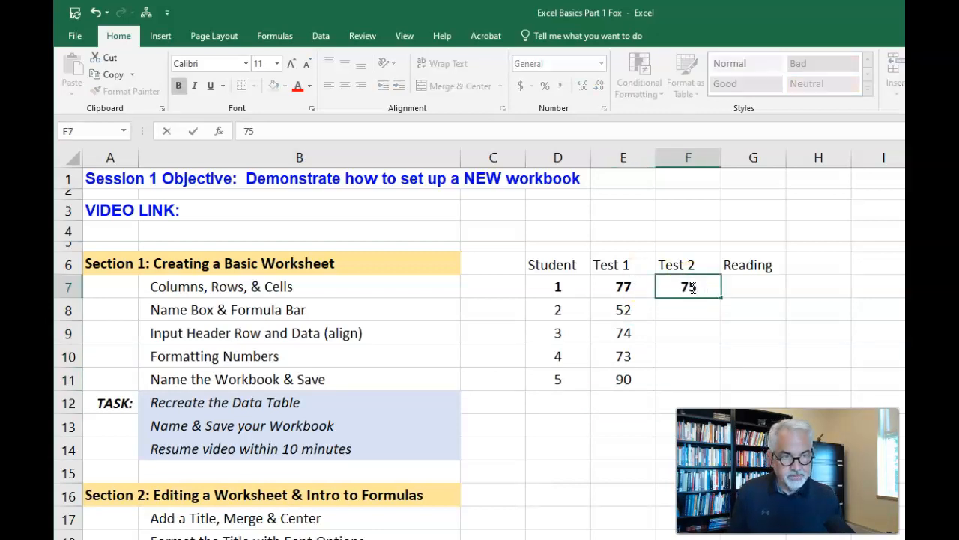
{"action": "key", "text": "Return"}
{"action": "type", "text": "81"}
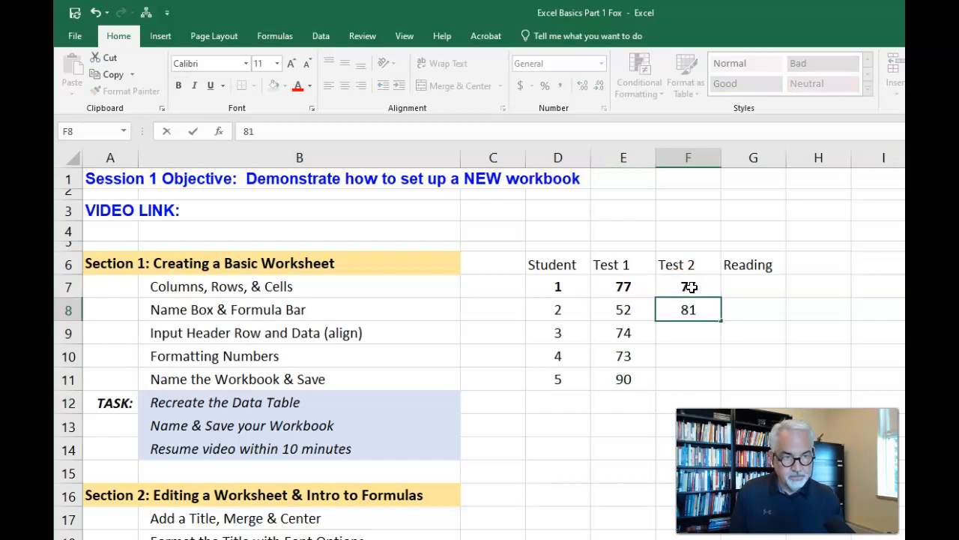
{"action": "key", "text": "Return"}
{"action": "type", "text": "99"}
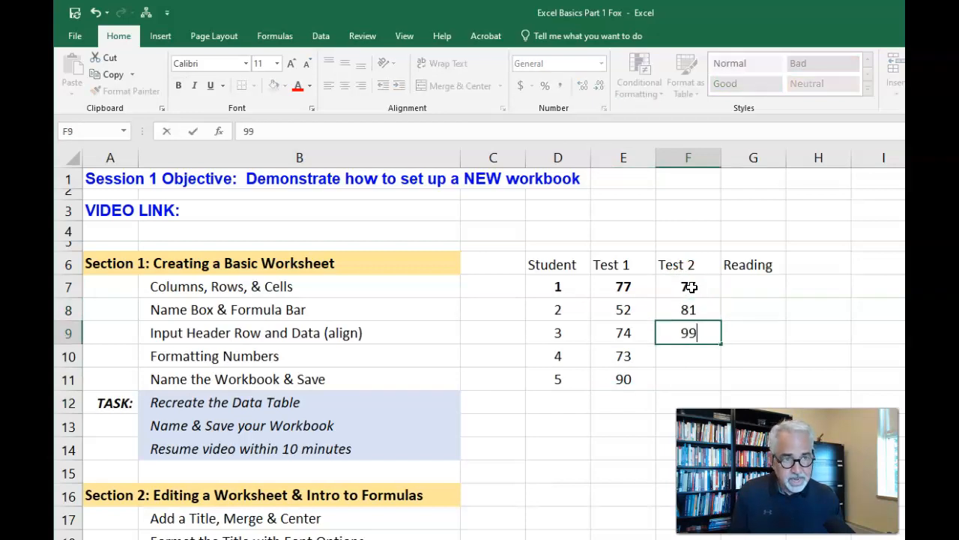
{"action": "key", "text": "Return"}
{"action": "type", "text": "96"}
{"action": "key", "text": "Return"}
{"action": "type", "text": "78"}
{"action": "key", "text": "Return"}
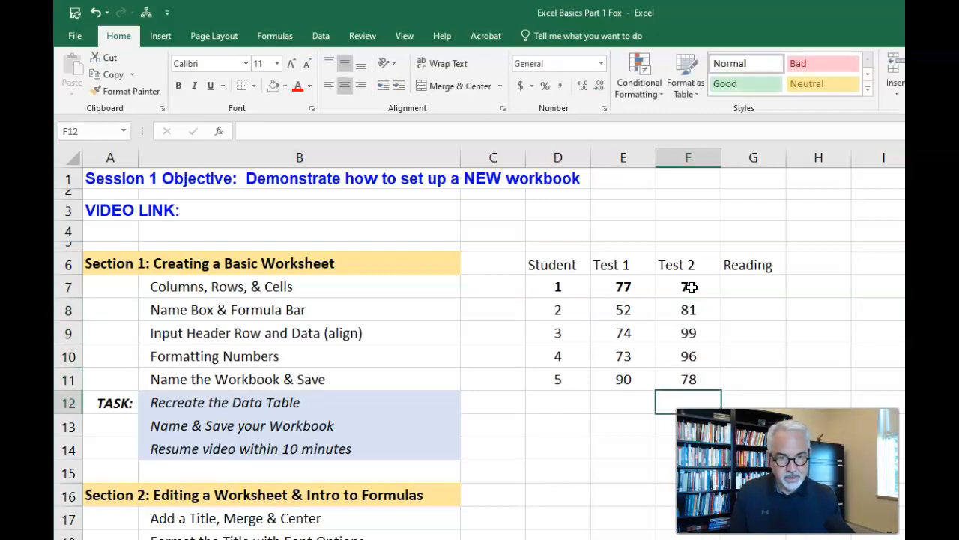
Step: Fill the Reading column in cells G7 to G11 with the scores 22.5, 23.3, 24.9, 29.2 and 26.3
{"action": "left_click", "coordinate": [763, 288]}
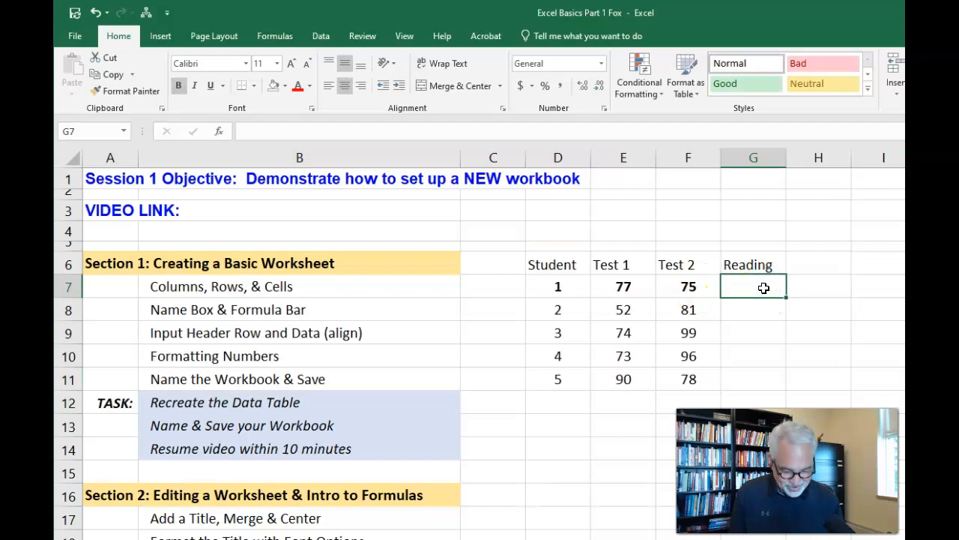
{"action": "type", "text": "22.5"}
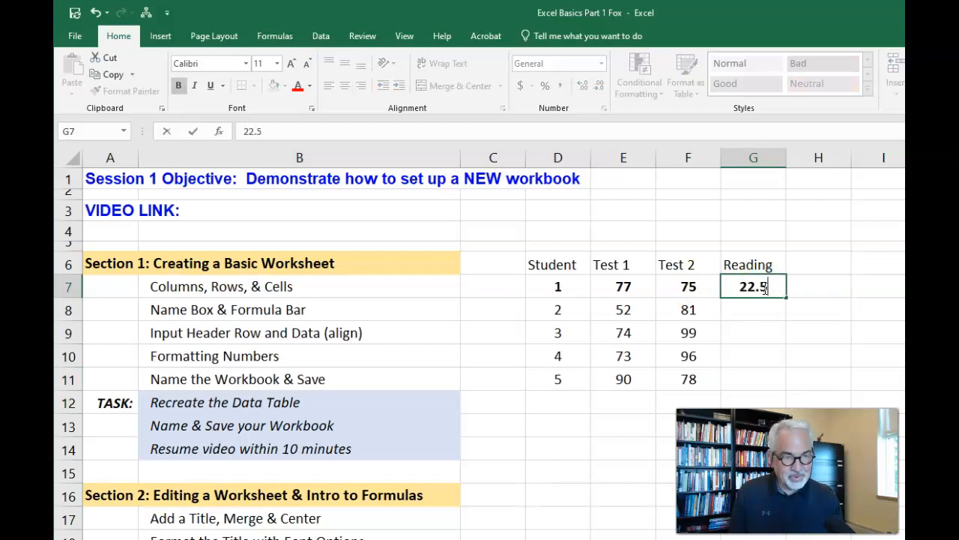
{"action": "key", "text": "Return"}
{"action": "type", "text": "23.3"}
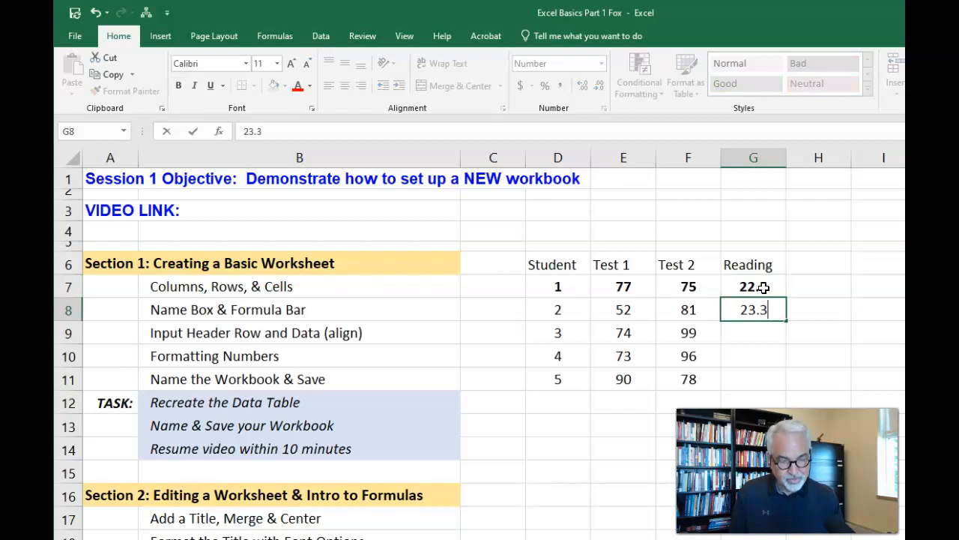
{"action": "key", "text": "Return"}
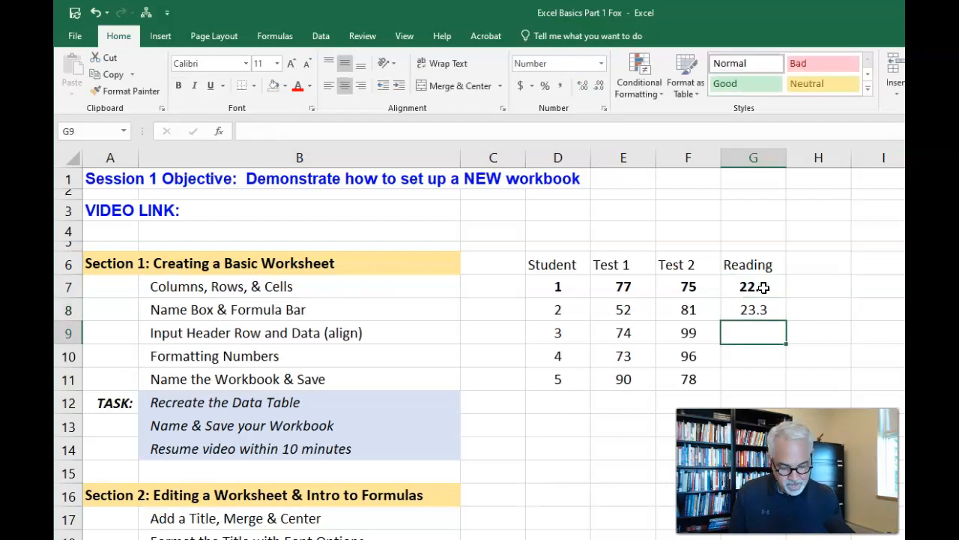
{"action": "type", "text": "24.9"}
{"action": "key", "text": "Return"}
{"action": "type", "text": "29.2"}
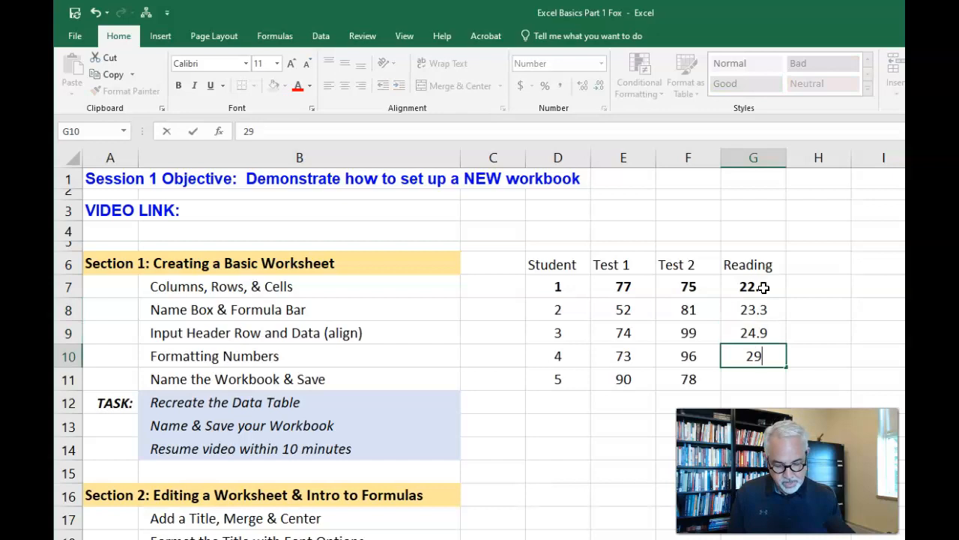
{"action": "key", "text": "Return"}
{"action": "type", "text": "26.3"}
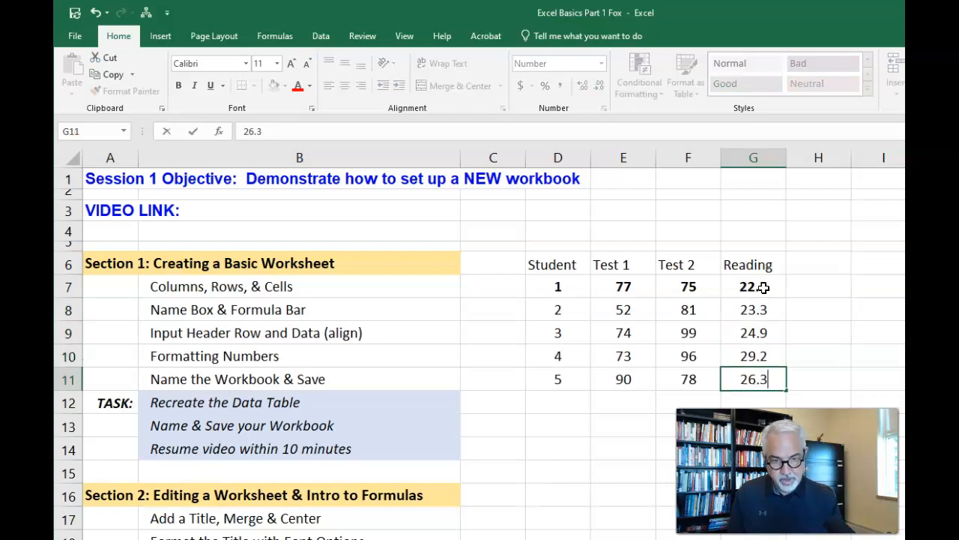
{"action": "key", "text": "Return"}
{"action": "left_click", "coordinate": [689, 471]}
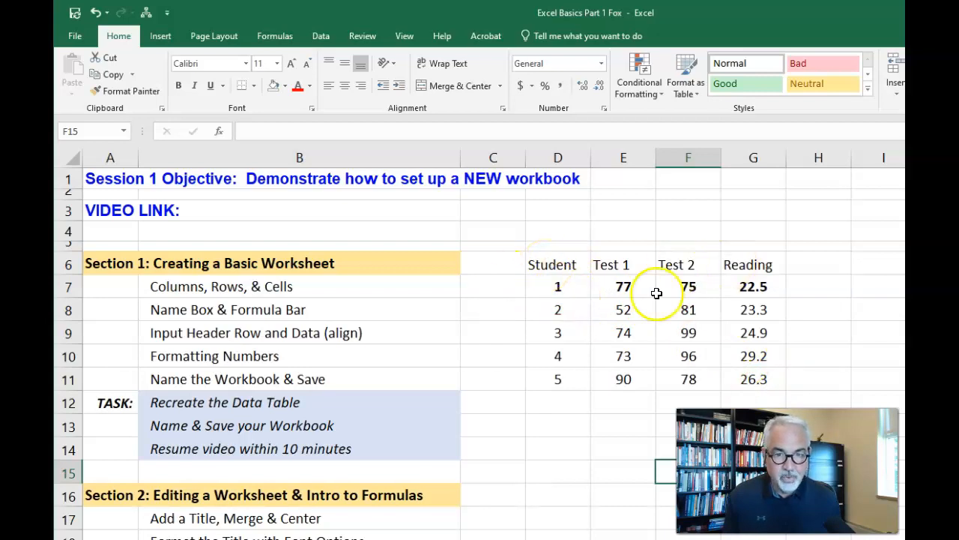
Step: Remove the bold formatting from the first student's row, cells D7 to G7
{"action": "left_click", "coordinate": [551, 265]}
{"action": "left_click_drag", "start_coordinate": [554, 285], "coordinate": [747, 285]}
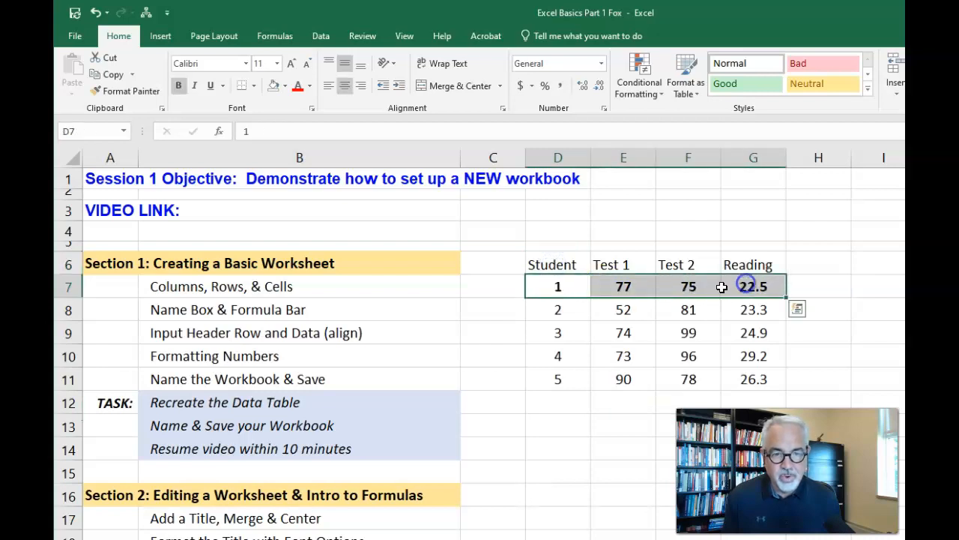
{"action": "left_click", "coordinate": [688, 355]}
{"action": "left_click", "coordinate": [549, 288]}
{"action": "left_click_drag", "start_coordinate": [549, 288], "coordinate": [743, 289]}
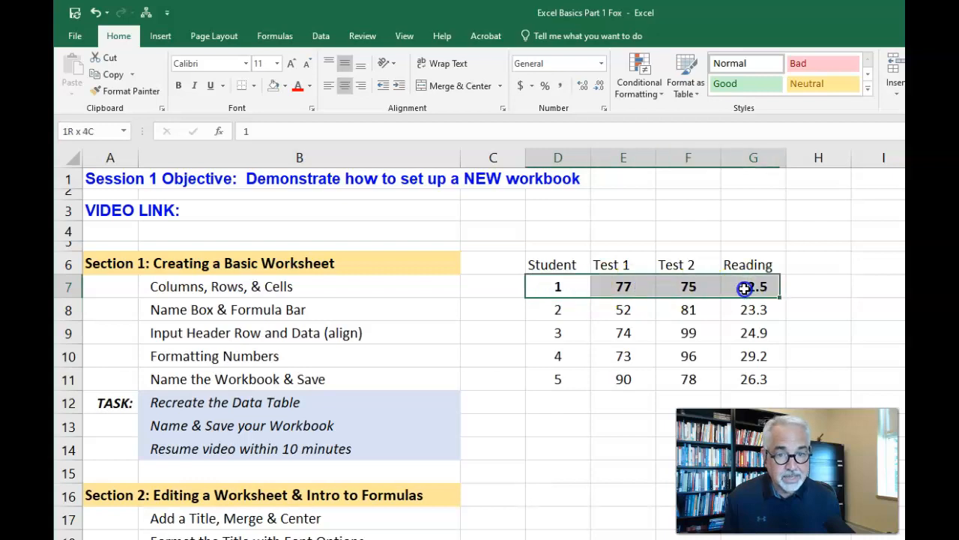
{"action": "left_click", "coordinate": [179, 86]}
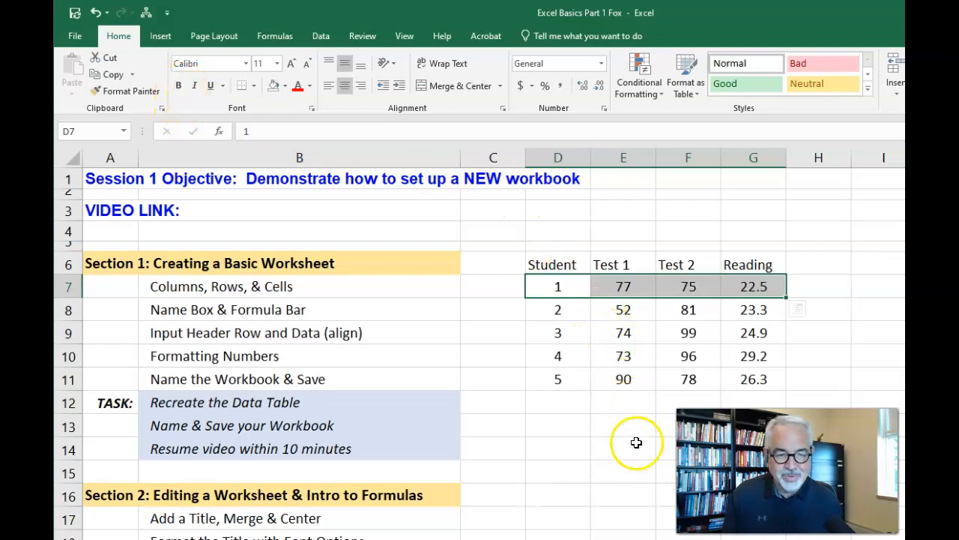
{"action": "left_click", "coordinate": [646, 470]}
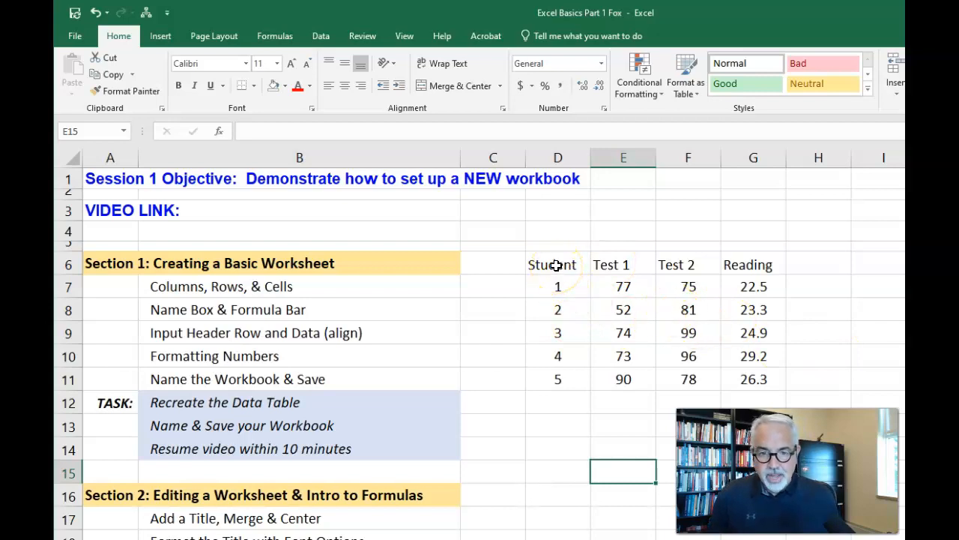
Step: Center the whole data table, cells D6 to G11, horizontally and middle-align it vertically
{"action": "left_click_drag", "start_coordinate": [555, 265], "coordinate": [753, 373]}
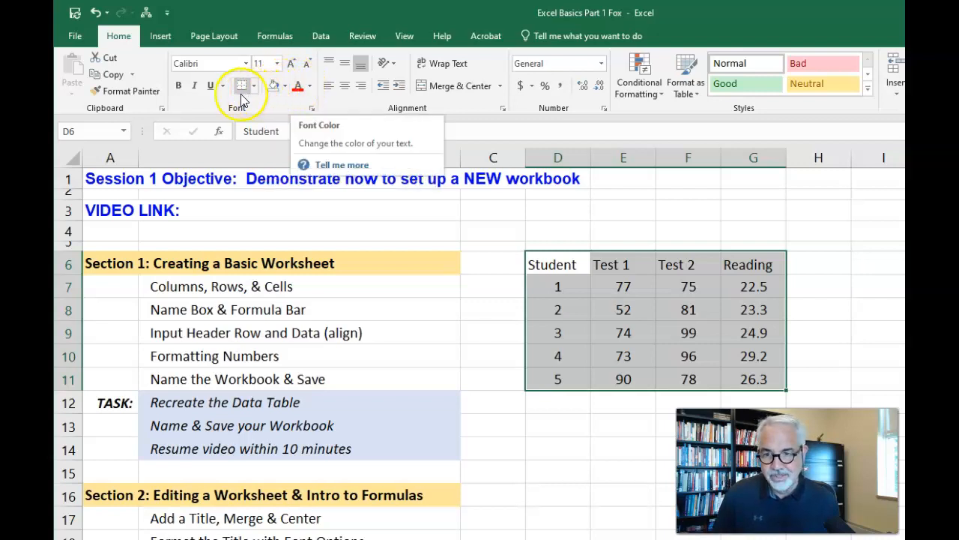
{"action": "left_click", "coordinate": [616, 400]}
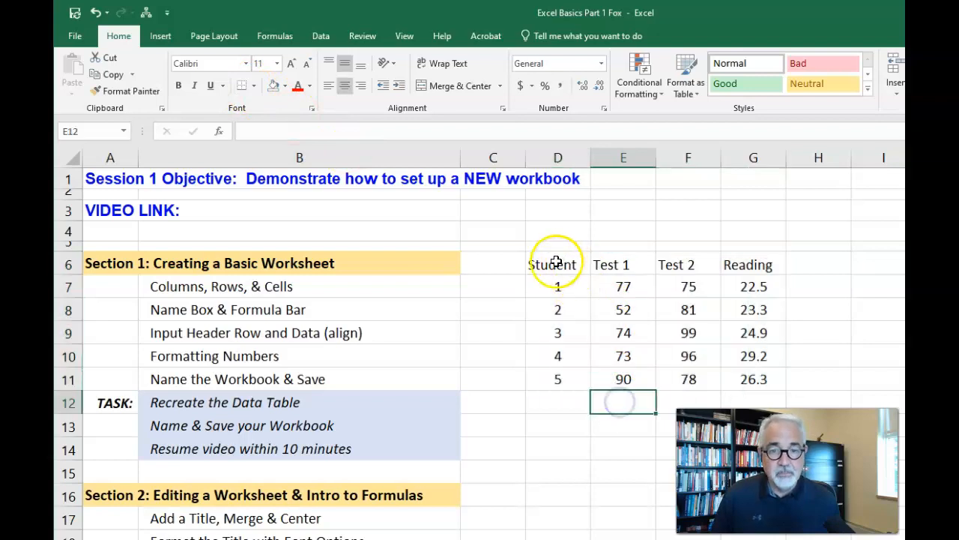
{"action": "left_click", "coordinate": [557, 260]}
{"action": "left_click_drag", "start_coordinate": [556, 261], "coordinate": [734, 262]}
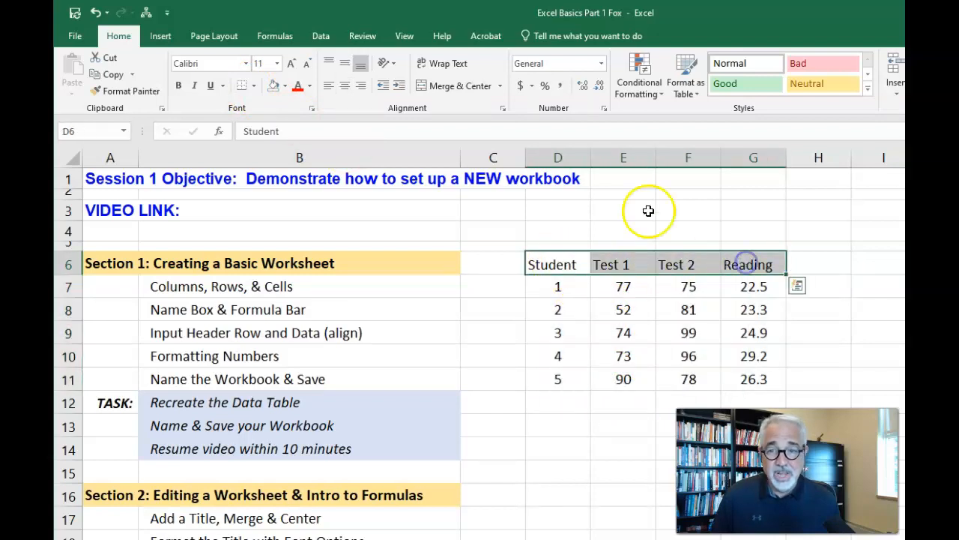
{"action": "left_click", "coordinate": [565, 262]}
{"action": "left_click_drag", "start_coordinate": [565, 262], "coordinate": [759, 384]}
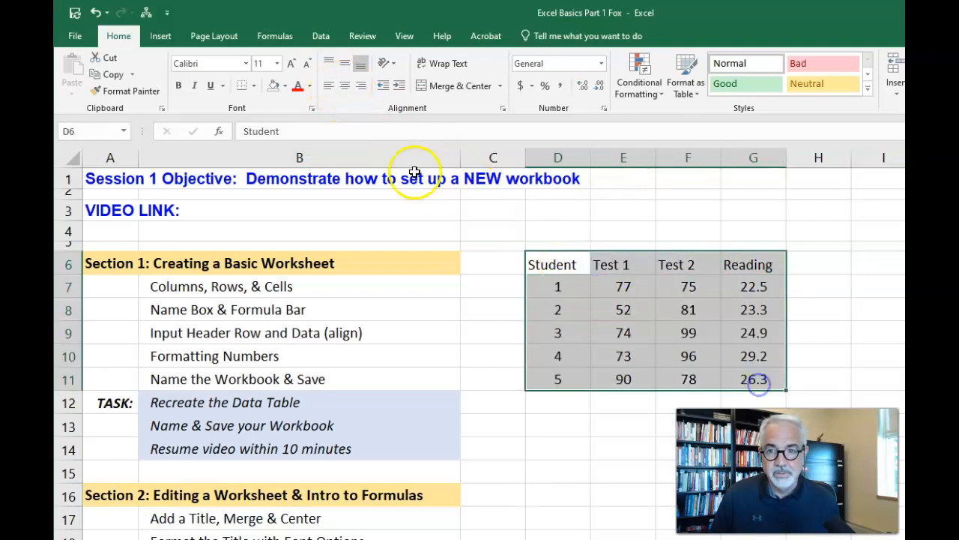
{"action": "left_click", "coordinate": [344, 87]}
{"action": "left_click", "coordinate": [345, 66]}
{"action": "left_click", "coordinate": [345, 66]}
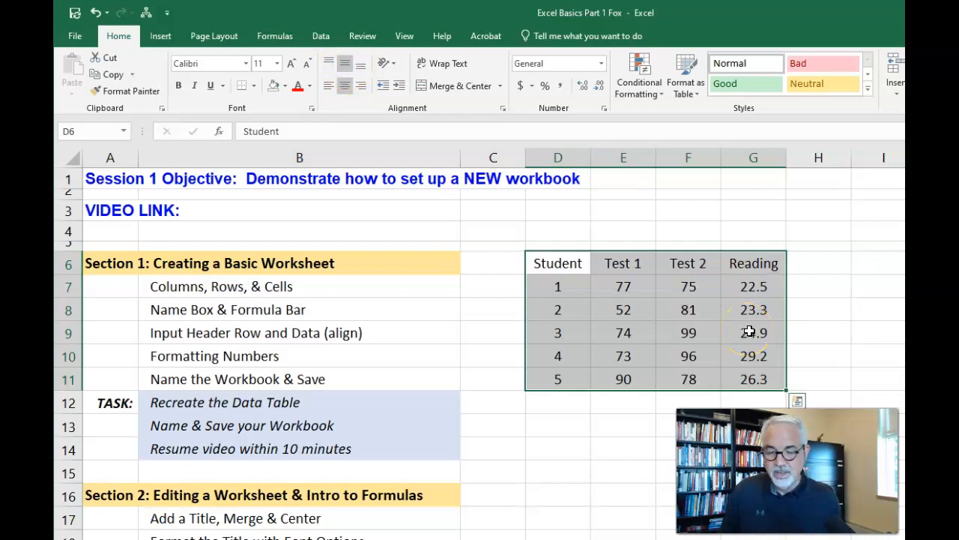
{"action": "left_click", "coordinate": [571, 311]}
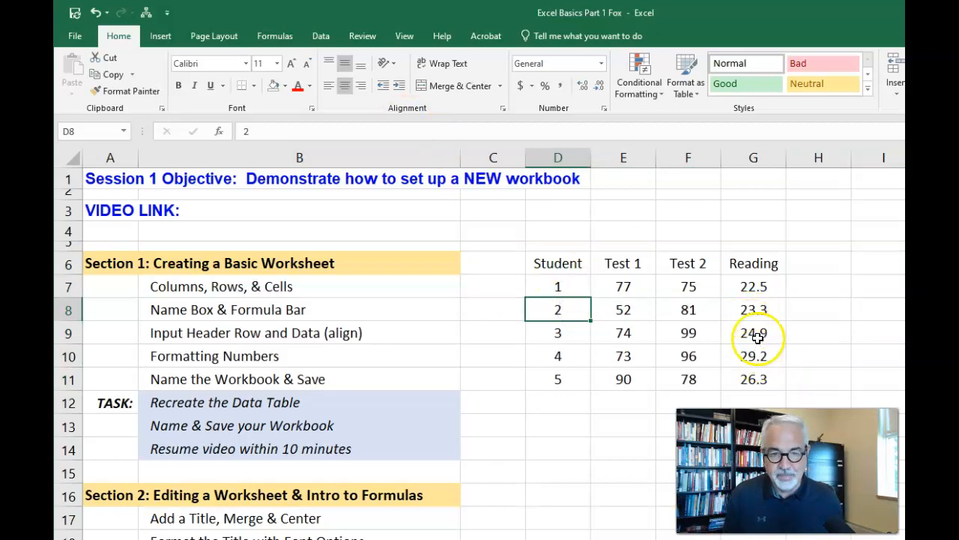
Step: Make the header row in cells D6 to G6 bold
{"action": "left_click_drag", "start_coordinate": [554, 264], "coordinate": [748, 267]}
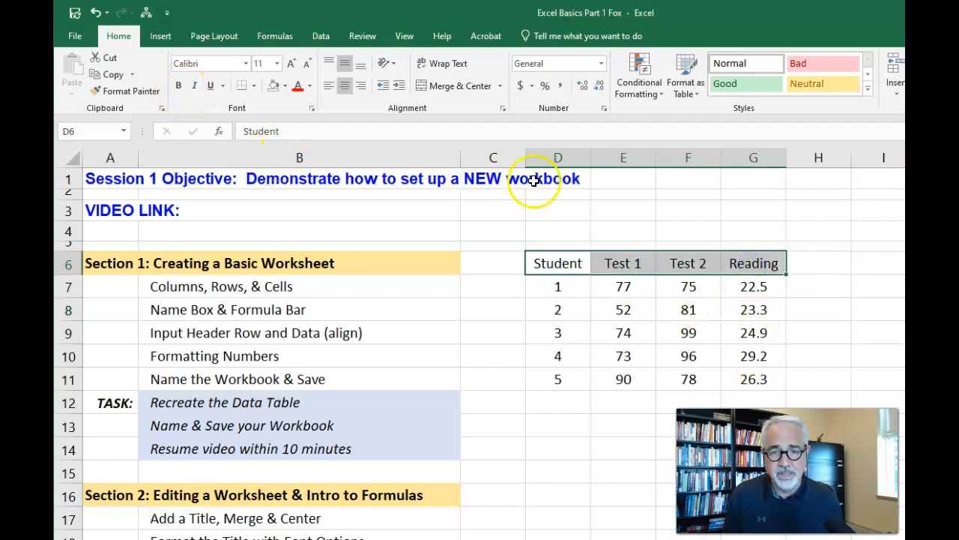
{"action": "left_click", "coordinate": [178, 85]}
{"action": "left_click", "coordinate": [670, 495]}
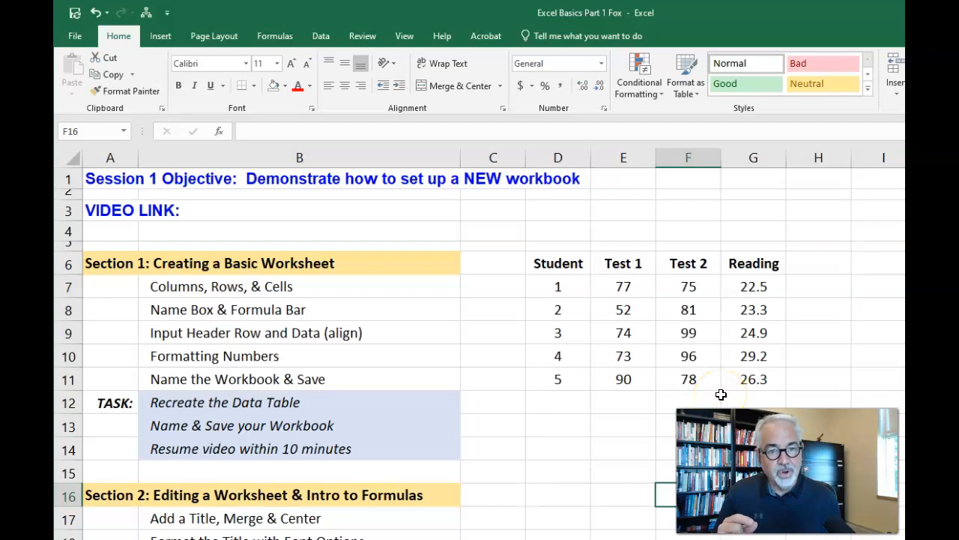
Step: Enter the sample value .75 in cell H7 beside the Reading column
{"action": "left_click", "coordinate": [823, 289]}
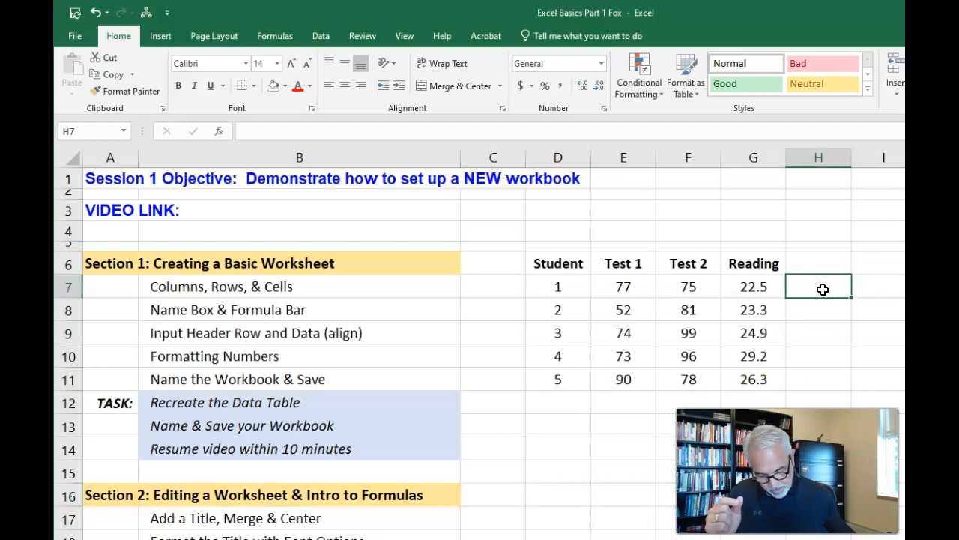
{"action": "type", "text": ".75"}
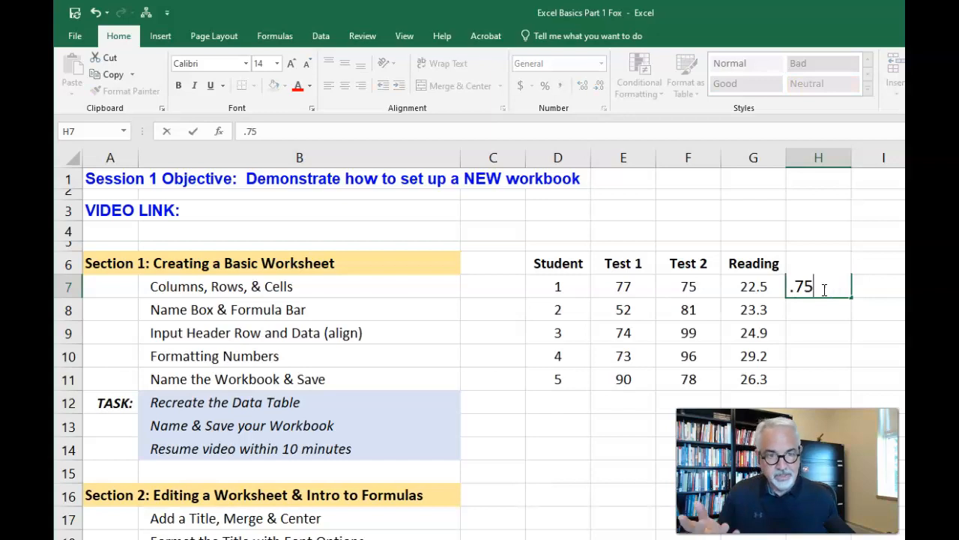
{"action": "left_click", "coordinate": [871, 382]}
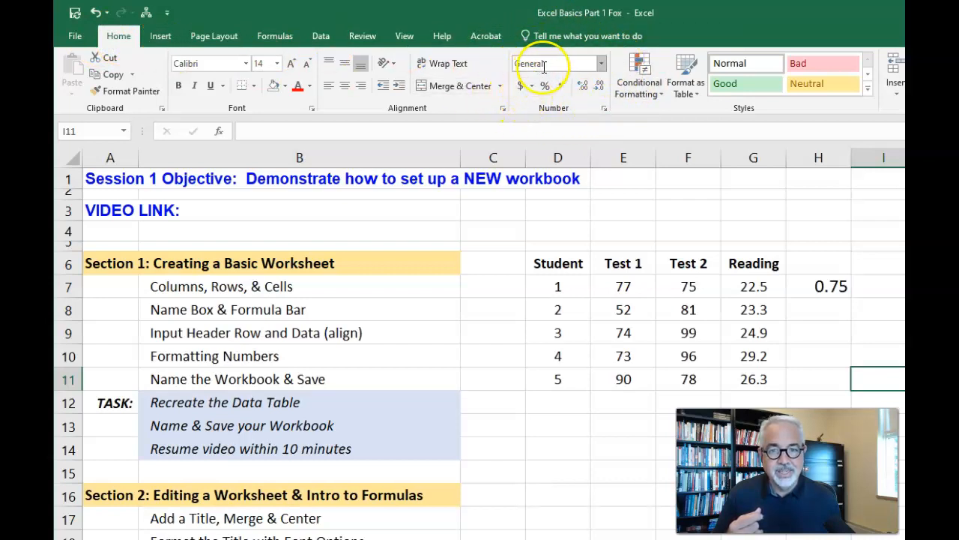
Step: Apply the Percentage number format to the empty cell I11 and to the sample value in cell H7
{"action": "left_click", "coordinate": [601, 64]}
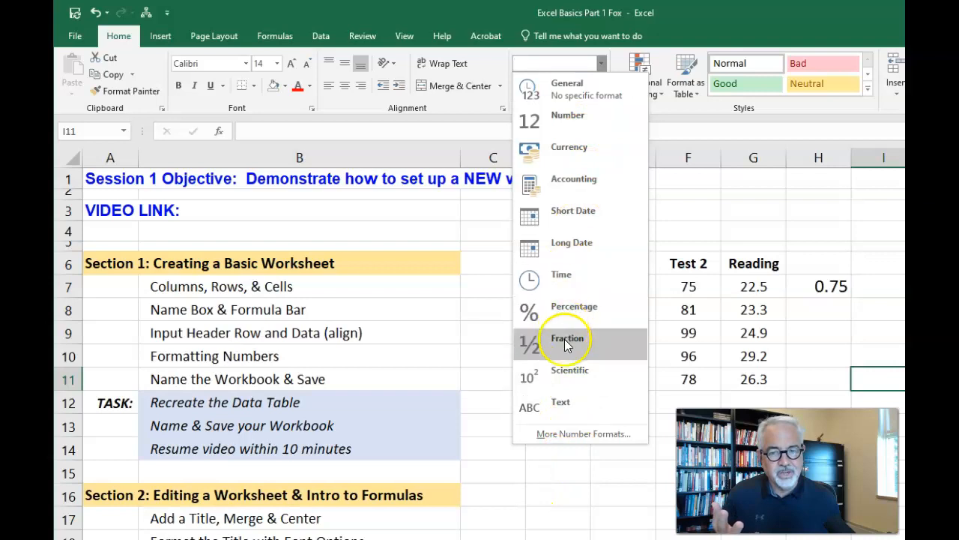
{"action": "left_click", "coordinate": [571, 310]}
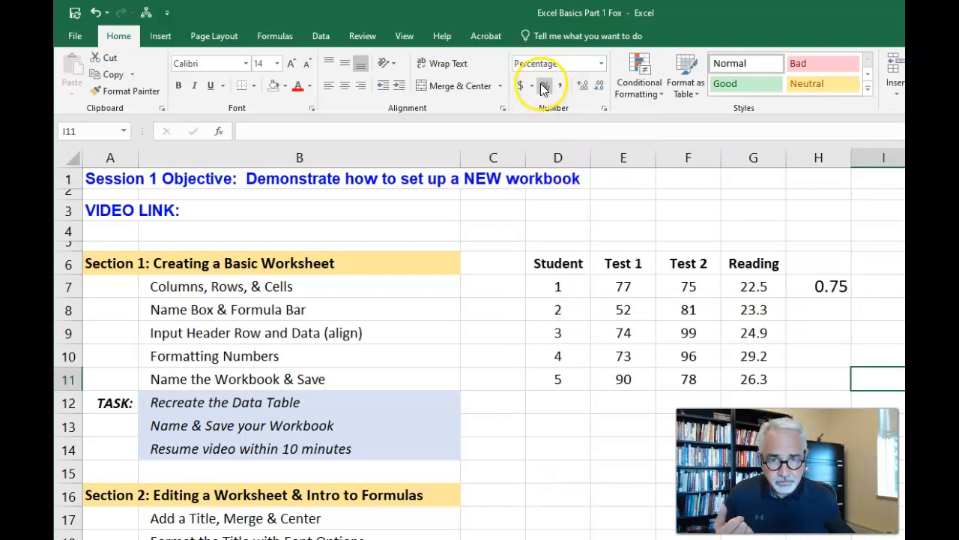
{"action": "left_click", "coordinate": [820, 283]}
{"action": "left_click", "coordinate": [602, 64]}
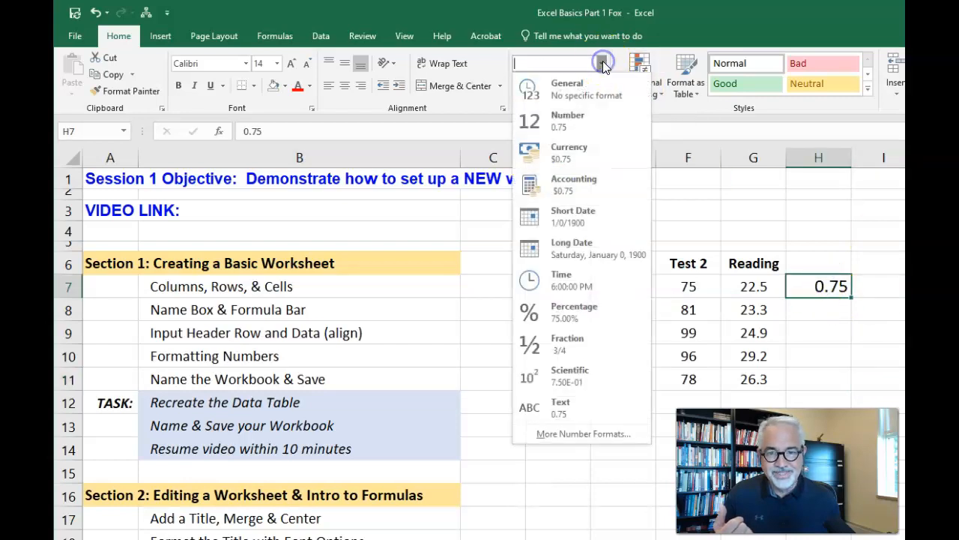
{"action": "left_click", "coordinate": [577, 304]}
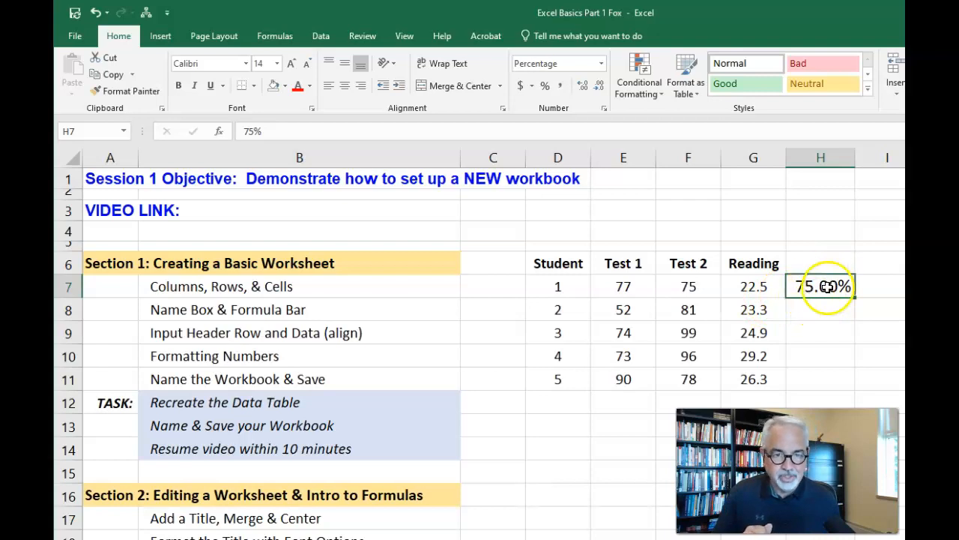
Step: Extend the percentage in cell H7 to four decimal places, and reduce it to a whole percentage
{"action": "left_click", "coordinate": [584, 88]}
{"action": "left_click", "coordinate": [583, 87]}
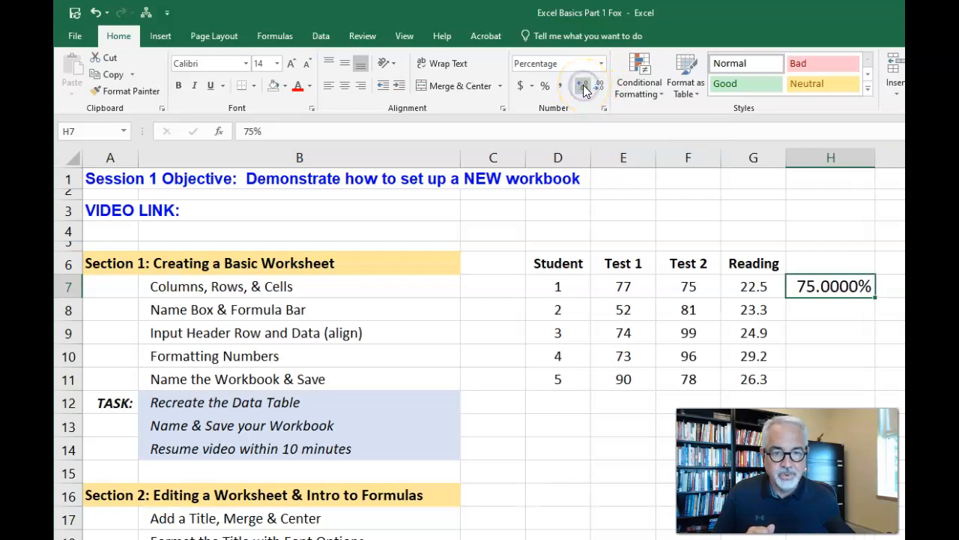
{"action": "left_click", "coordinate": [599, 86]}
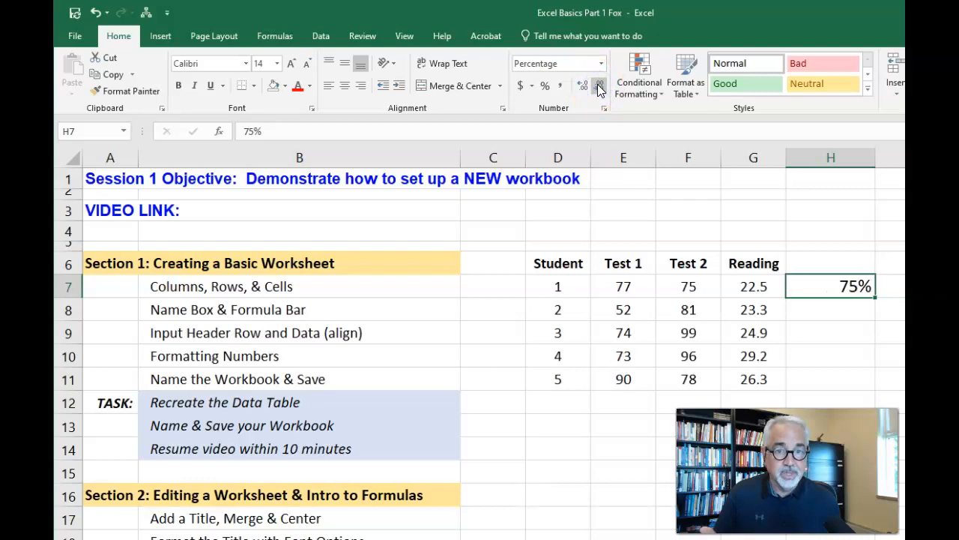
Step: Enter 55 in cell H8 and look over the number formats offered for it
{"action": "left_click", "coordinate": [845, 307]}
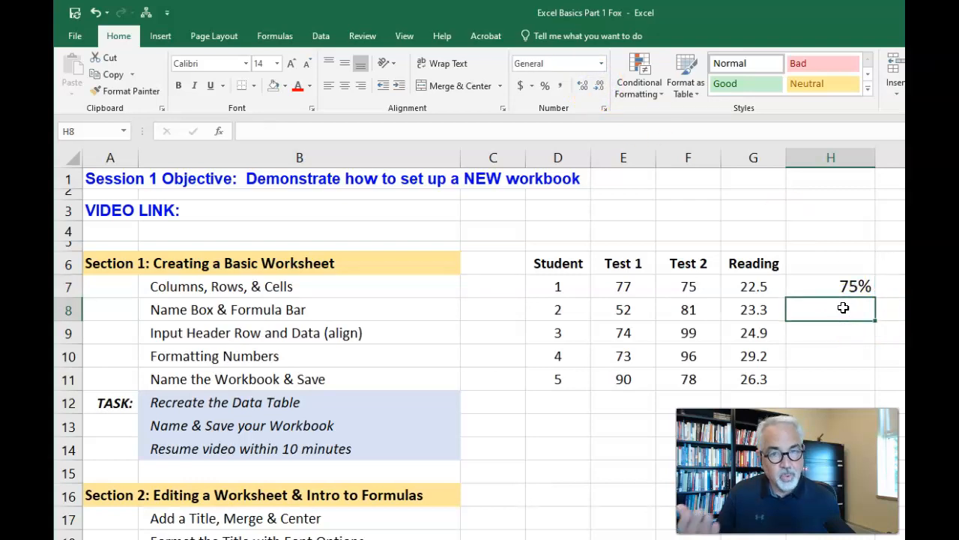
{"action": "left_click", "coordinate": [601, 63]}
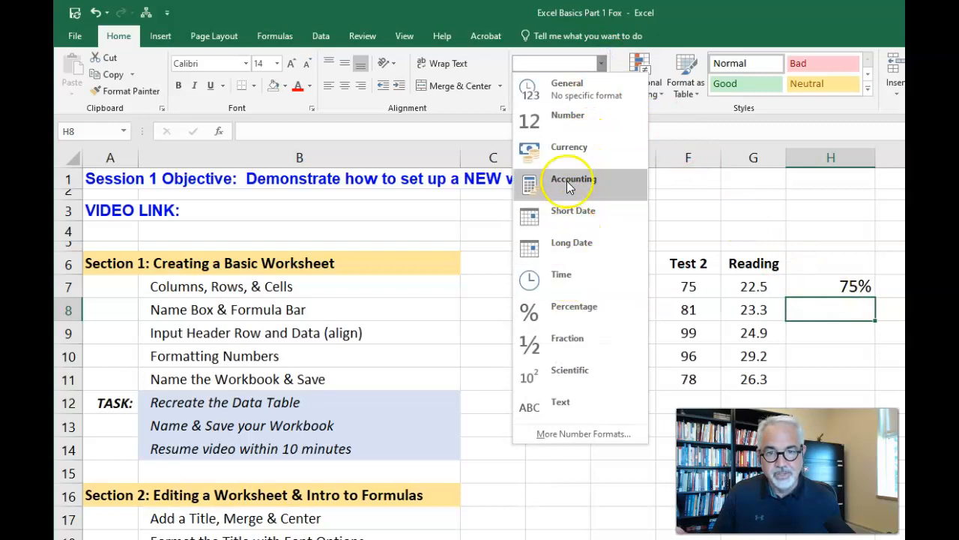
{"action": "left_click", "coordinate": [859, 307]}
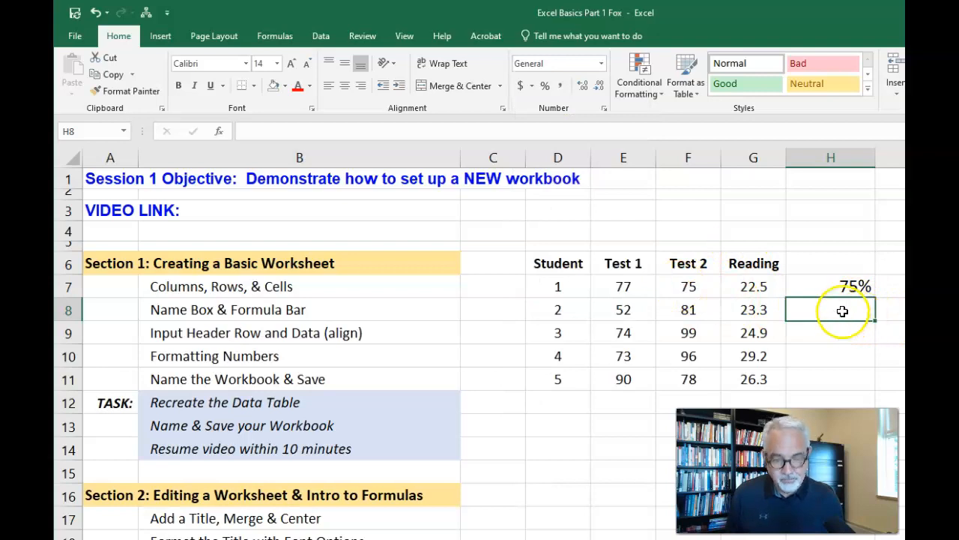
{"action": "type", "text": "55"}
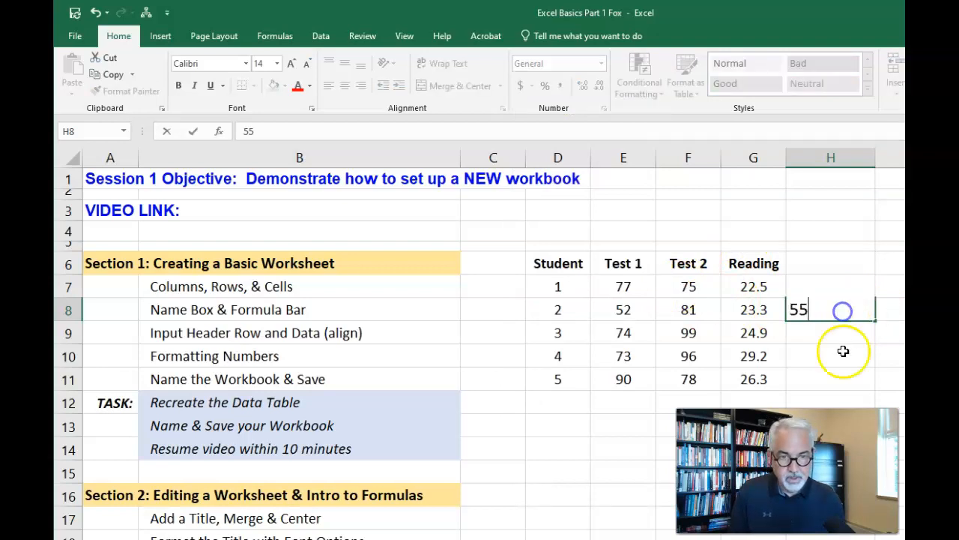
{"action": "left_click", "coordinate": [842, 330]}
{"action": "left_click", "coordinate": [843, 308]}
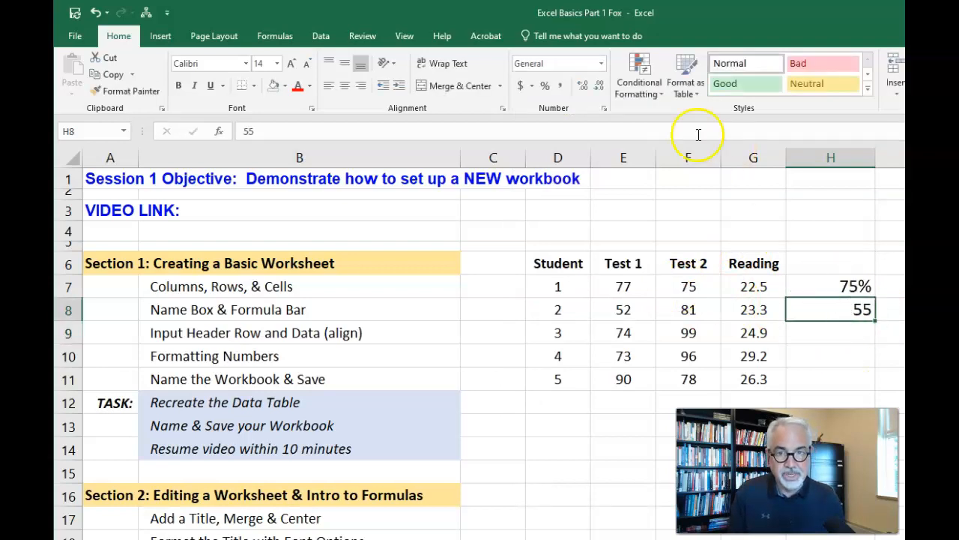
{"action": "left_click", "coordinate": [601, 66]}
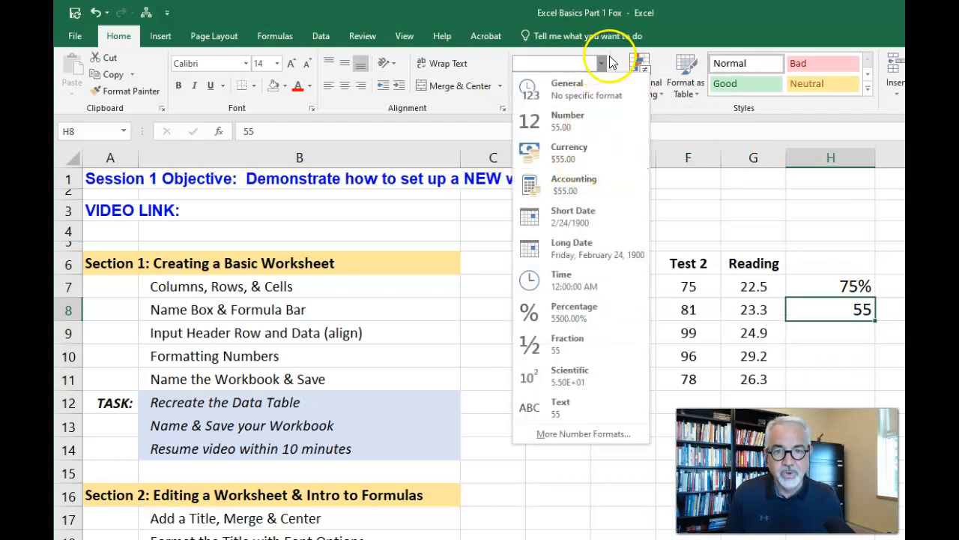
{"action": "left_click", "coordinate": [608, 63]}
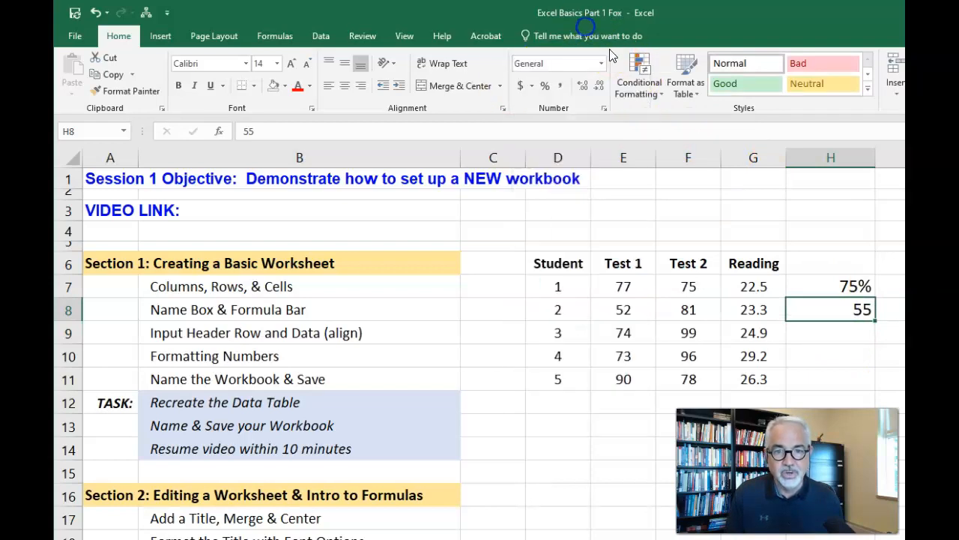
Step: Format the sample value in cell H8 as Accounting with the English (United States) dollar symbol
{"action": "left_click", "coordinate": [533, 86]}
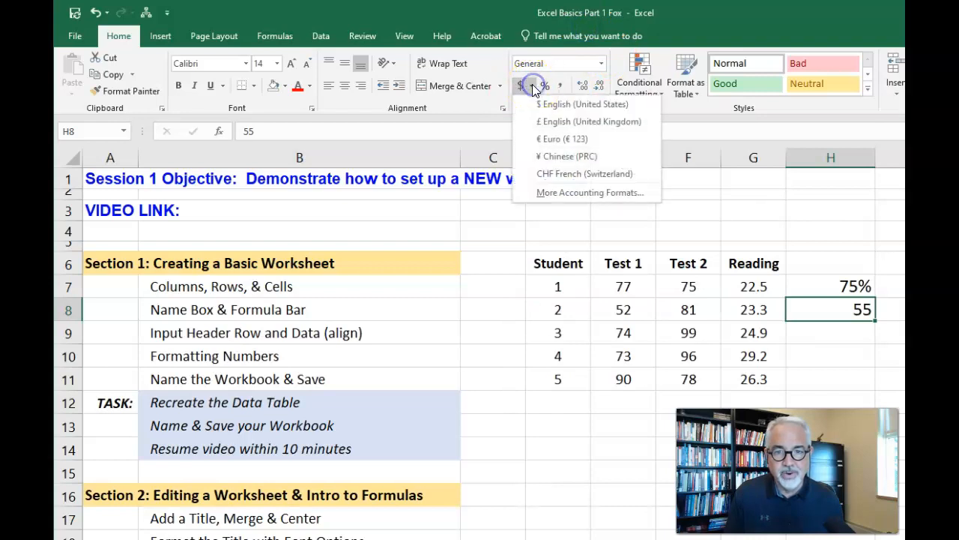
{"action": "left_click", "coordinate": [553, 104]}
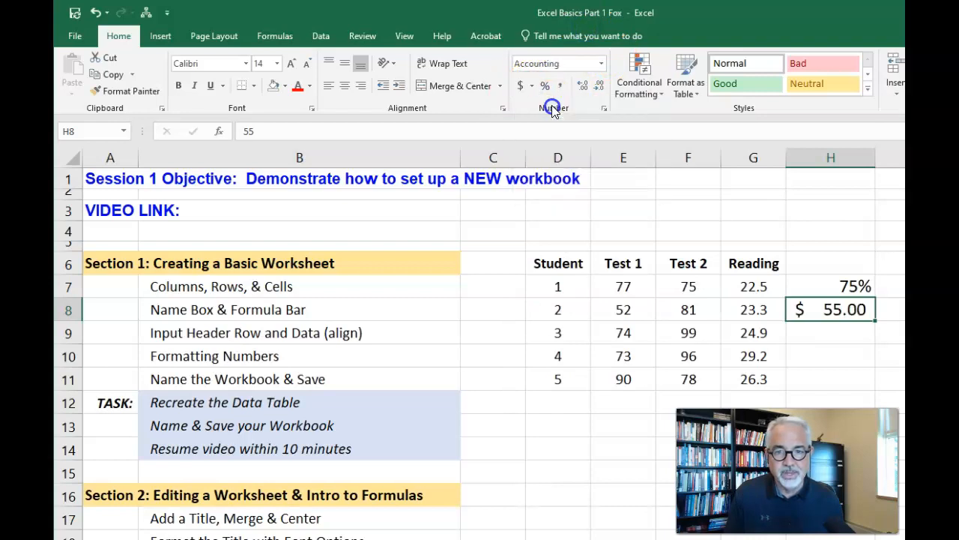
{"action": "left_click", "coordinate": [601, 64]}
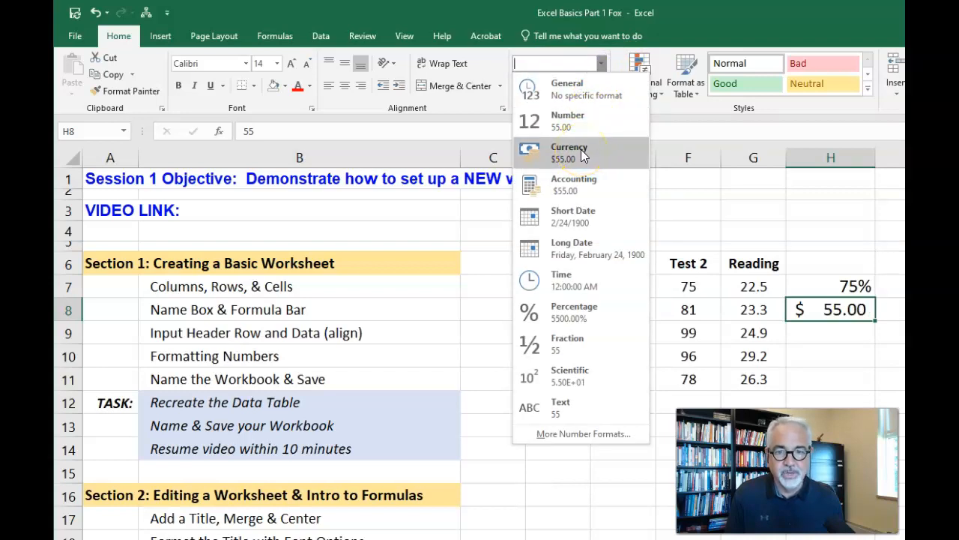
{"action": "left_click", "coordinate": [582, 183]}
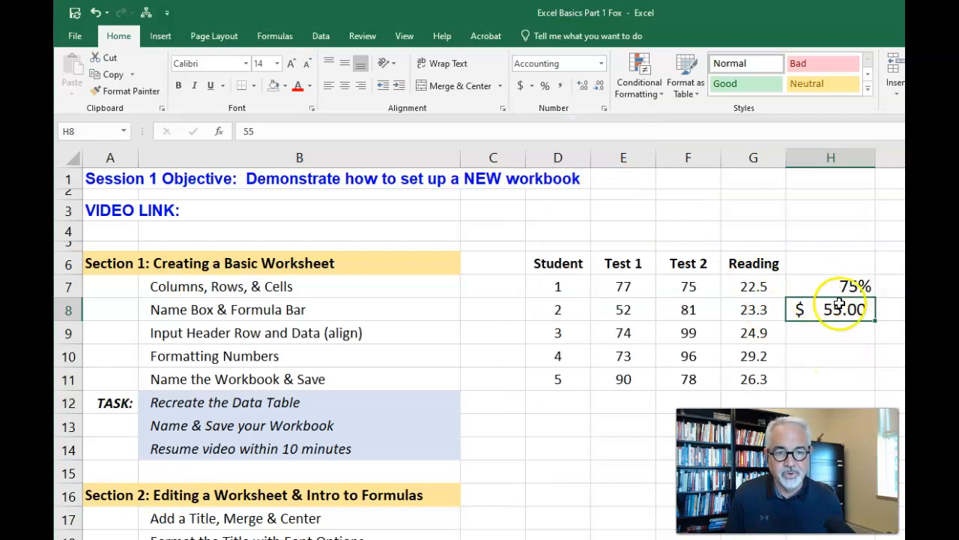
Step: Clear the sample values from cells H7 and H8 beside the data table
{"action": "left_click_drag", "start_coordinate": [846, 281], "coordinate": [846, 310]}
{"action": "key", "text": "Delete"}
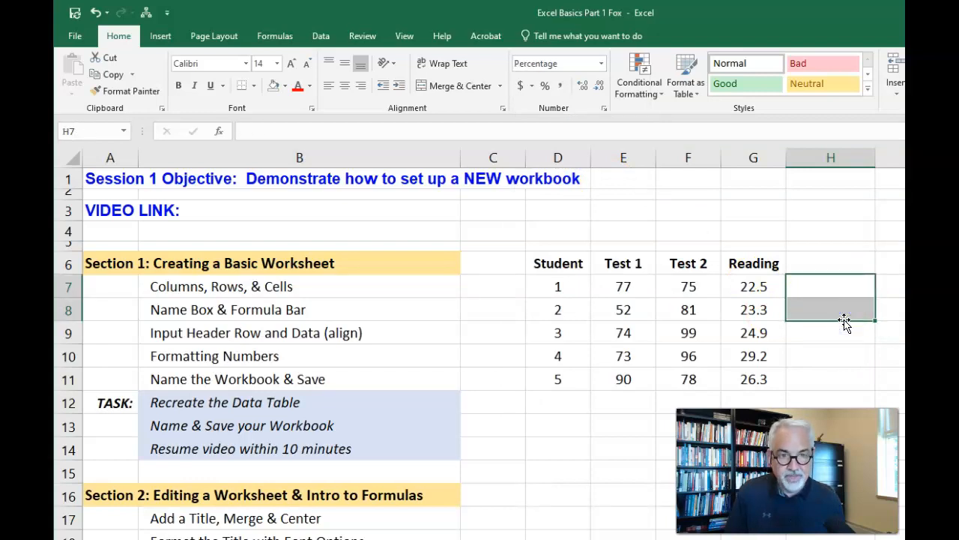
{"action": "left_click", "coordinate": [894, 354]}
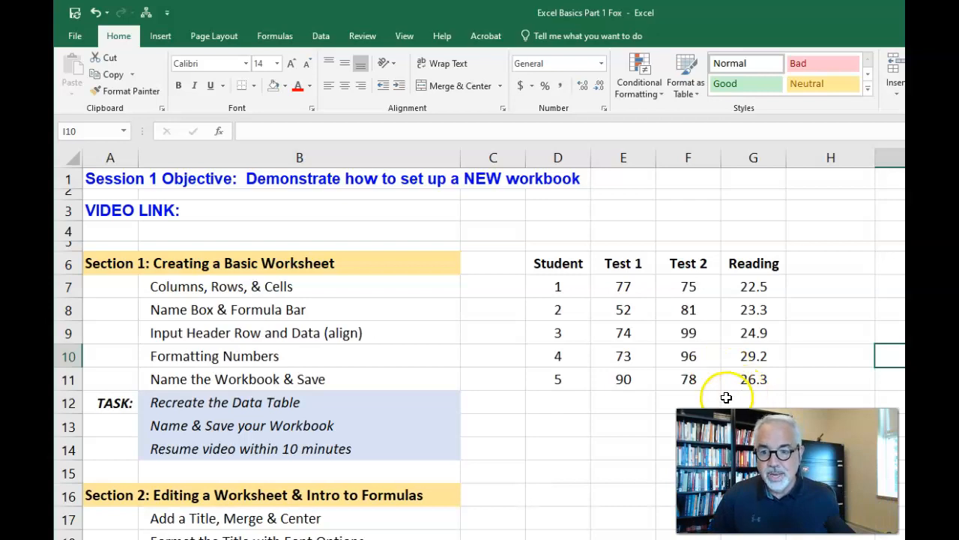
Step: Save the workbook under its existing name and look over its file information and save options
{"action": "left_click", "coordinate": [74, 38]}
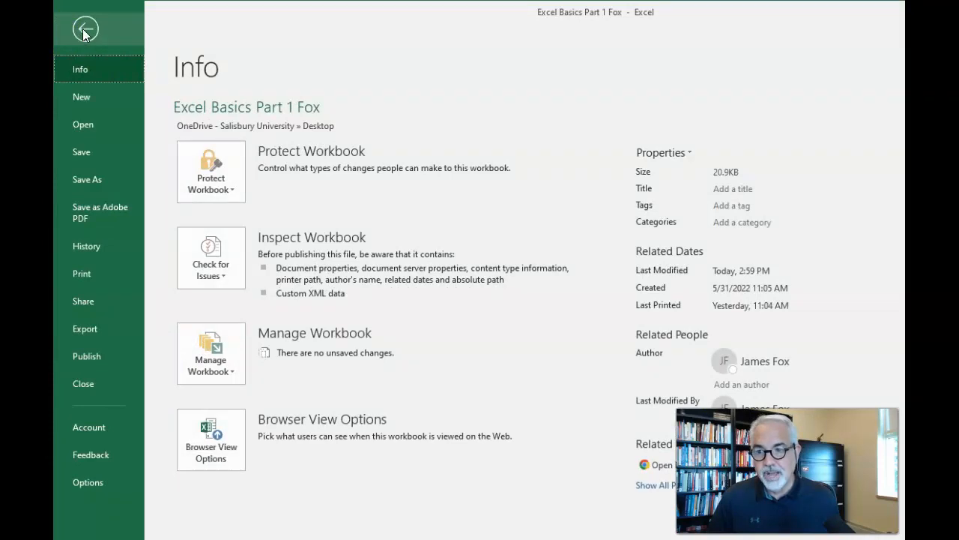
{"action": "left_click", "coordinate": [83, 29]}
{"action": "left_click", "coordinate": [77, 39]}
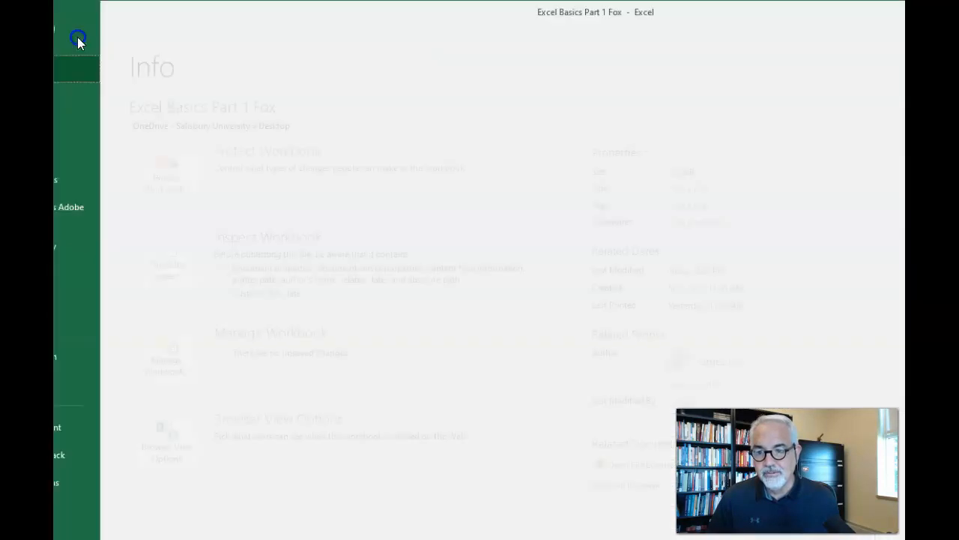
{"action": "left_click", "coordinate": [83, 151]}
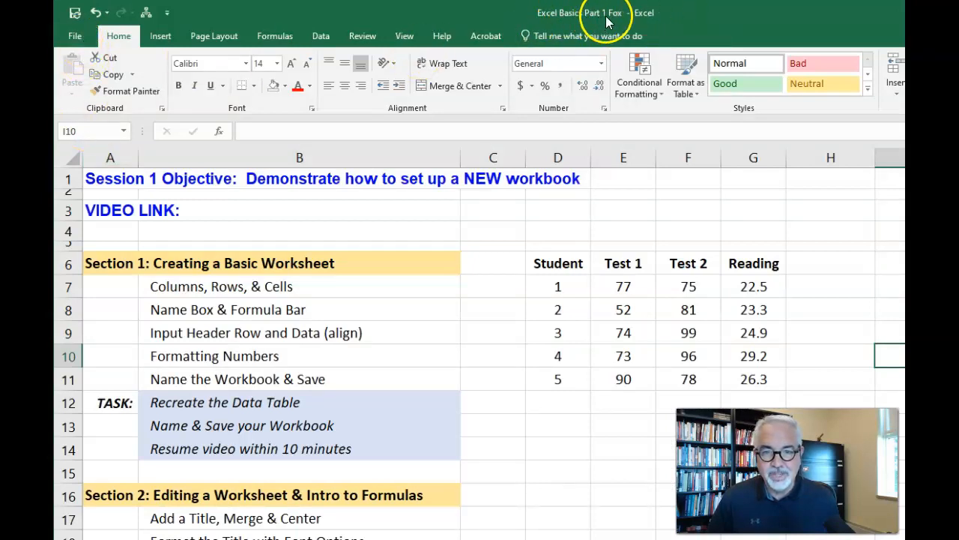
{"action": "left_click", "coordinate": [73, 35]}
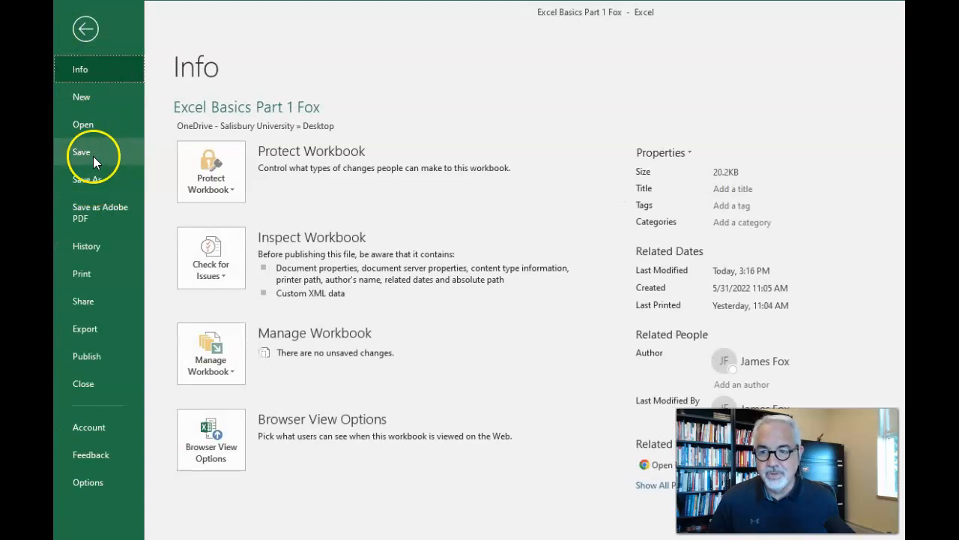
{"action": "left_click", "coordinate": [85, 30]}
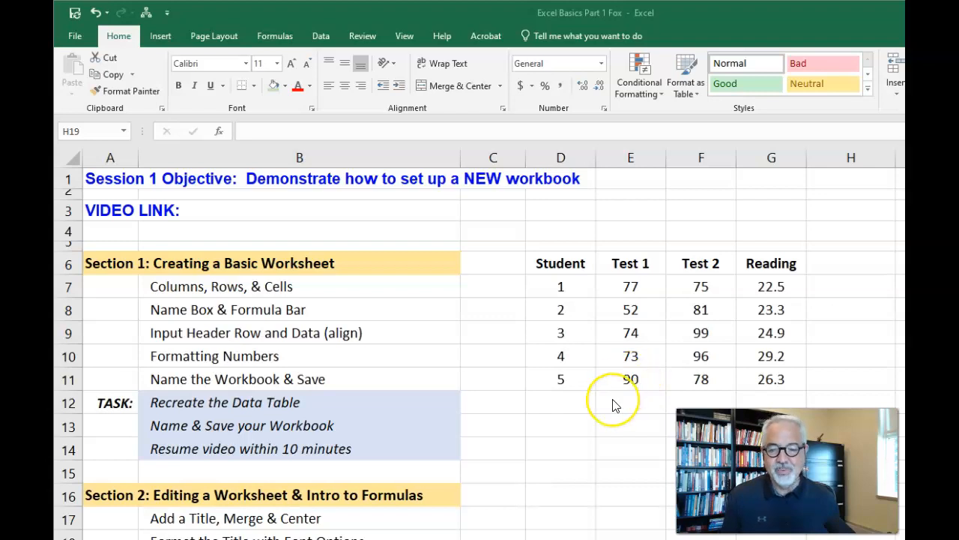
Step: Copy the student data table in D6:G11, including its header row
{"action": "scroll", "coordinate": [613, 406], "scroll_direction": "down", "scroll_amount": 2}
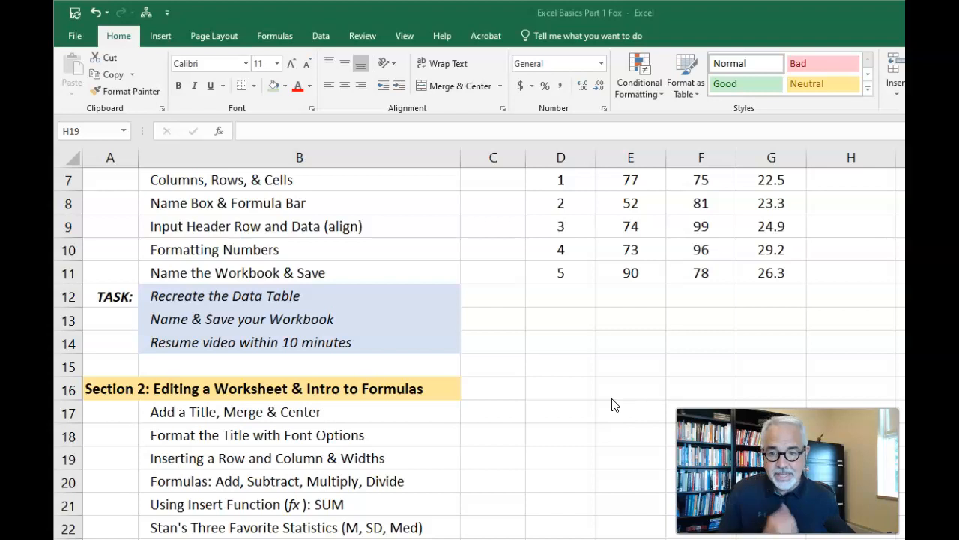
{"action": "scroll", "coordinate": [613, 405], "scroll_direction": "up", "scroll_amount": 2}
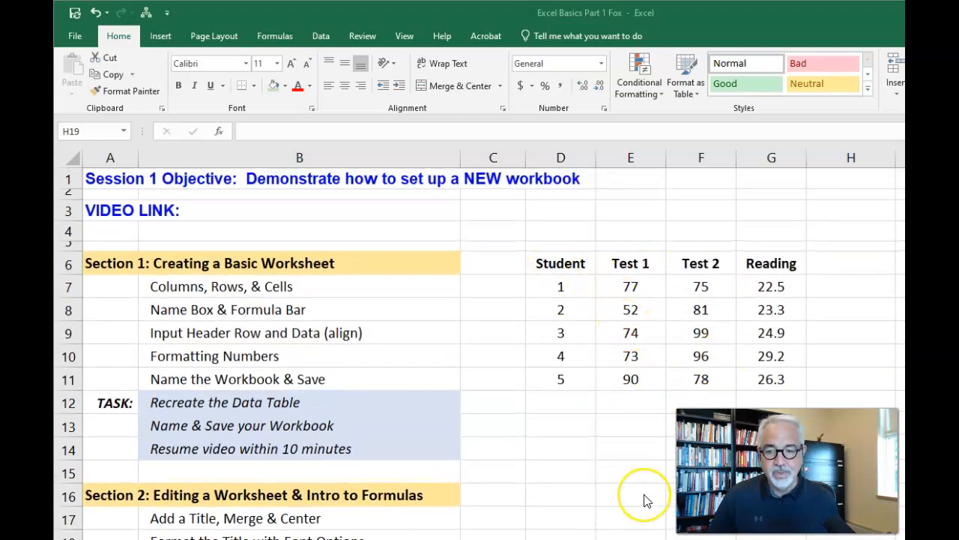
{"action": "scroll", "coordinate": [644, 500], "scroll_direction": "down", "scroll_amount": 1}
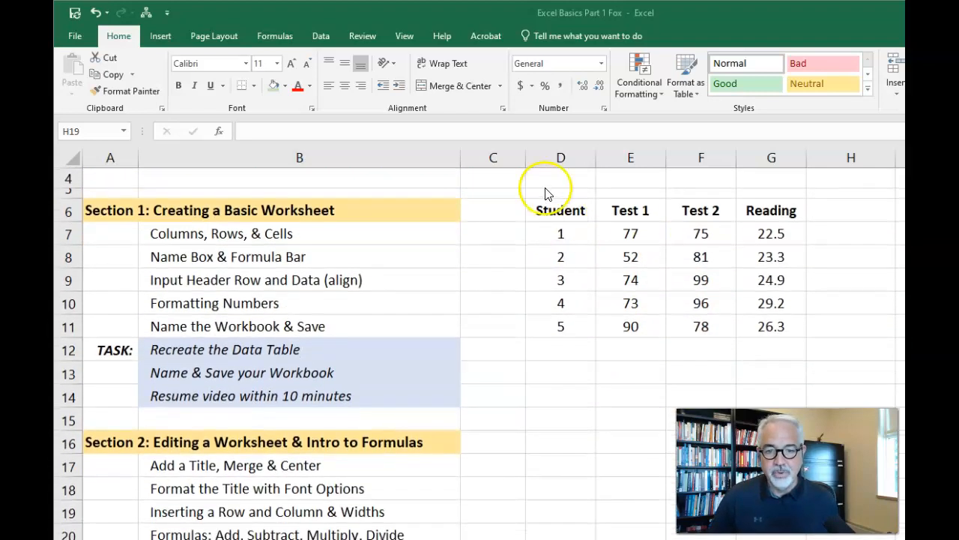
{"action": "left_click", "coordinate": [561, 255]}
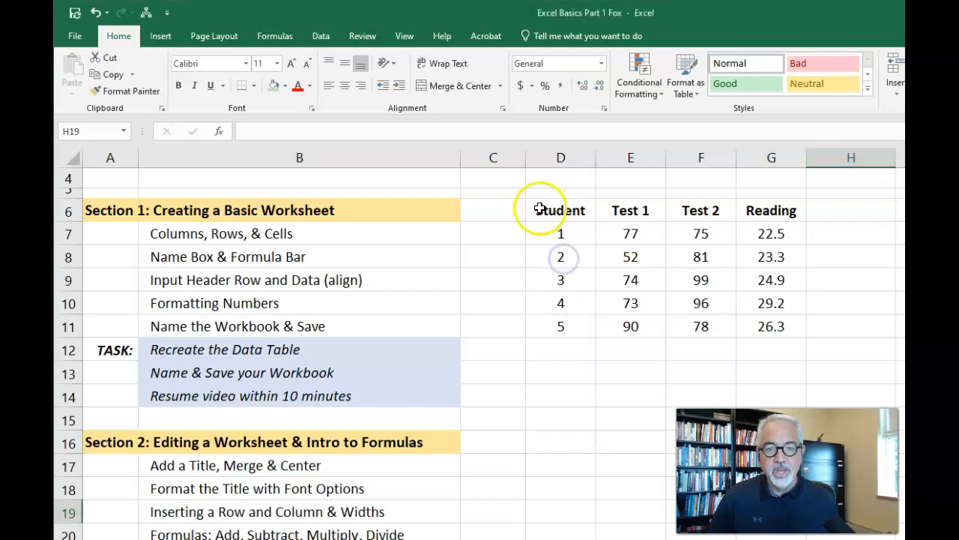
{"action": "left_click", "coordinate": [562, 218]}
{"action": "left_click_drag", "start_coordinate": [562, 217], "coordinate": [761, 333]}
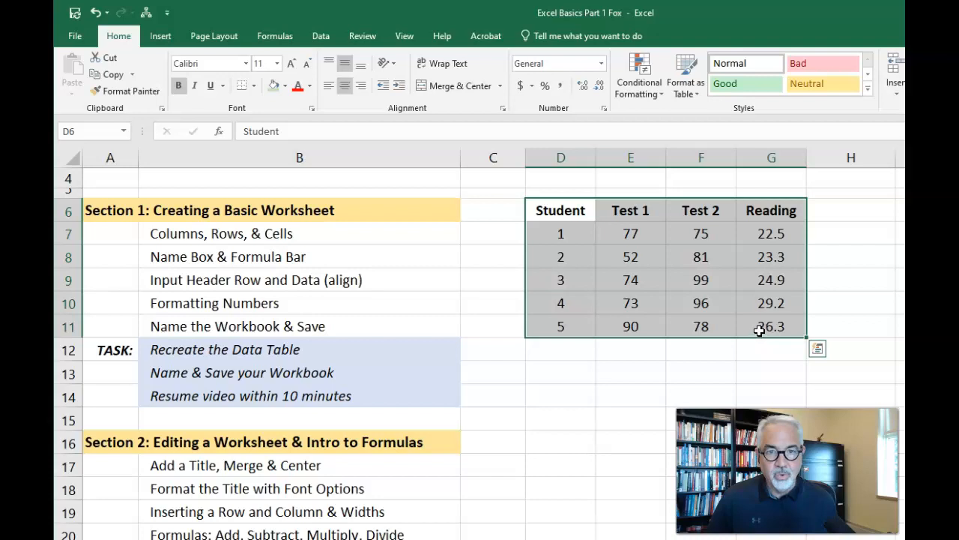
{"action": "left_click", "coordinate": [560, 210]}
{"action": "left_click_drag", "start_coordinate": [560, 210], "coordinate": [760, 321]}
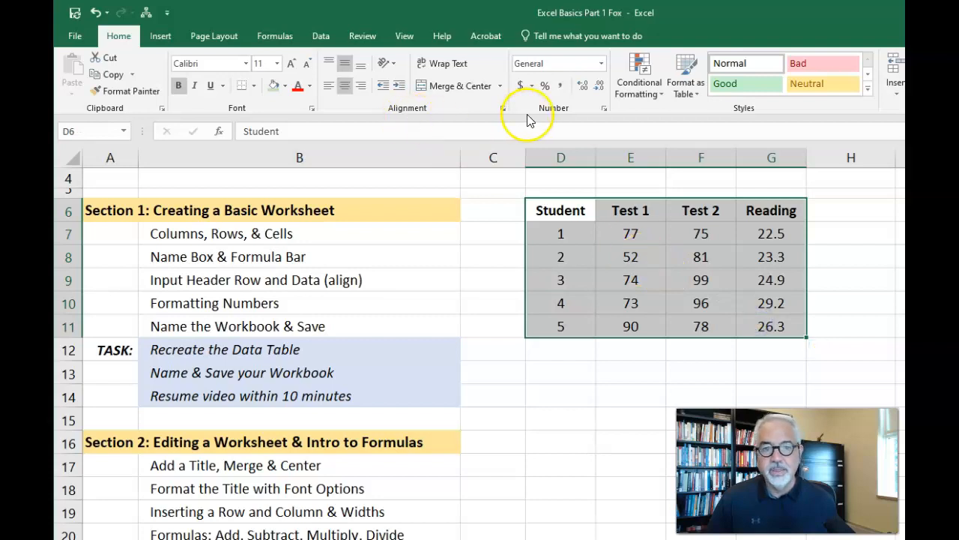
{"action": "left_click", "coordinate": [113, 76]}
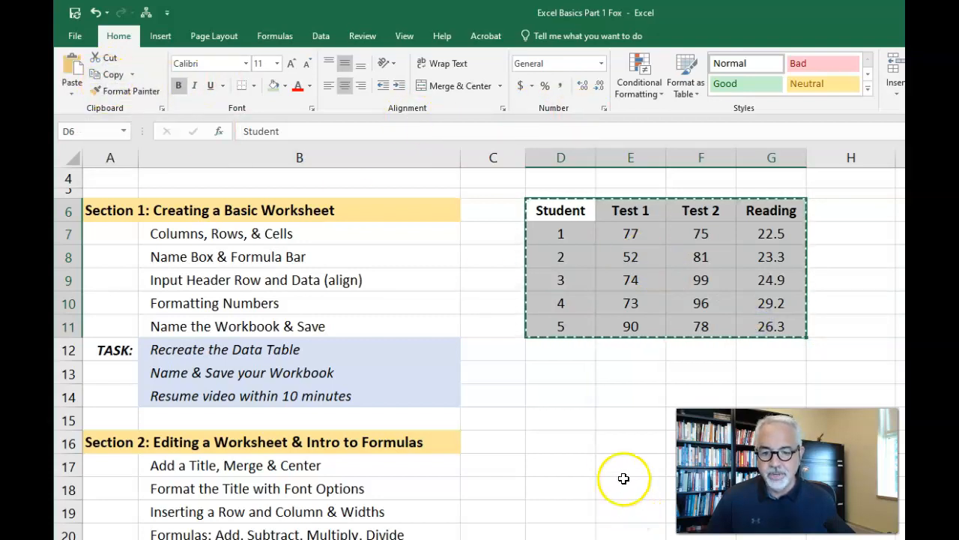
Step: Paste the copied student table at cell E16, beside the Section 2 outline
{"action": "left_click", "coordinate": [623, 443]}
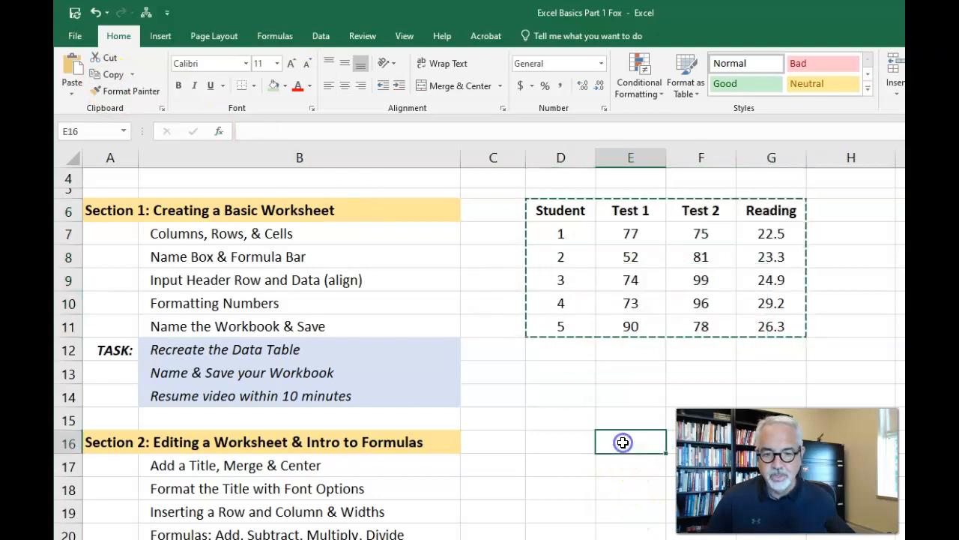
{"action": "left_click", "coordinate": [70, 75]}
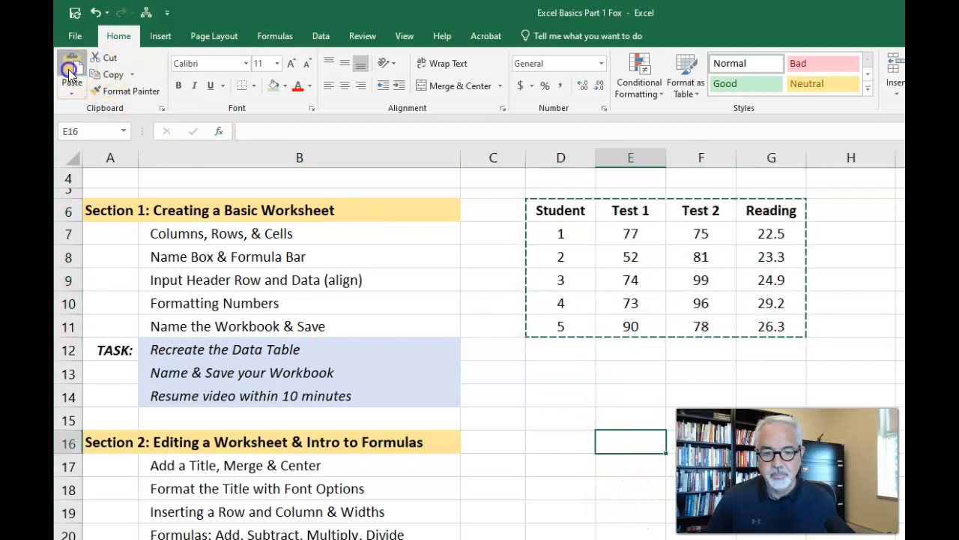
{"action": "scroll", "coordinate": [709, 412], "scroll_direction": "down", "scroll_amount": 2}
{"action": "scroll", "coordinate": [480, 352], "scroll_direction": "down", "scroll_amount": 2}
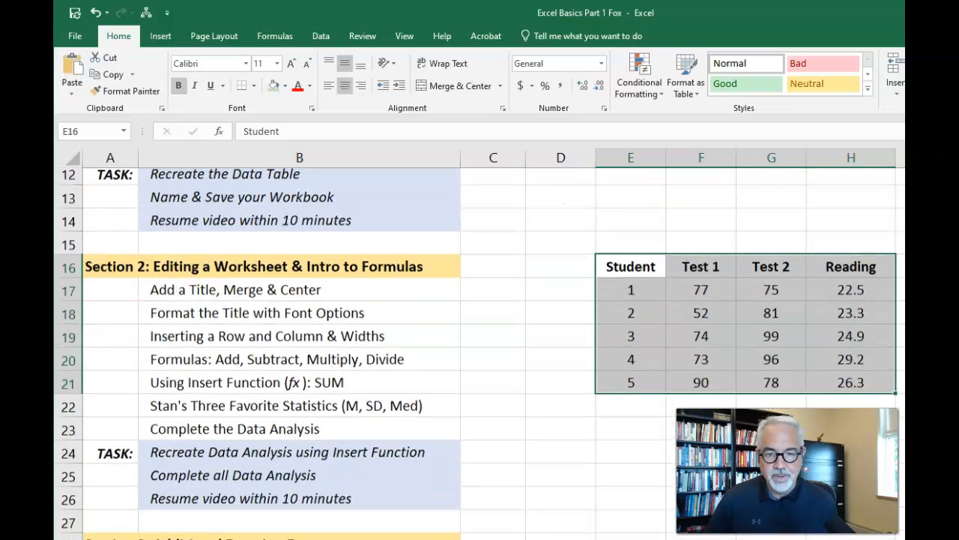
{"action": "scroll", "coordinate": [480, 352], "scroll_direction": "up", "scroll_amount": 1}
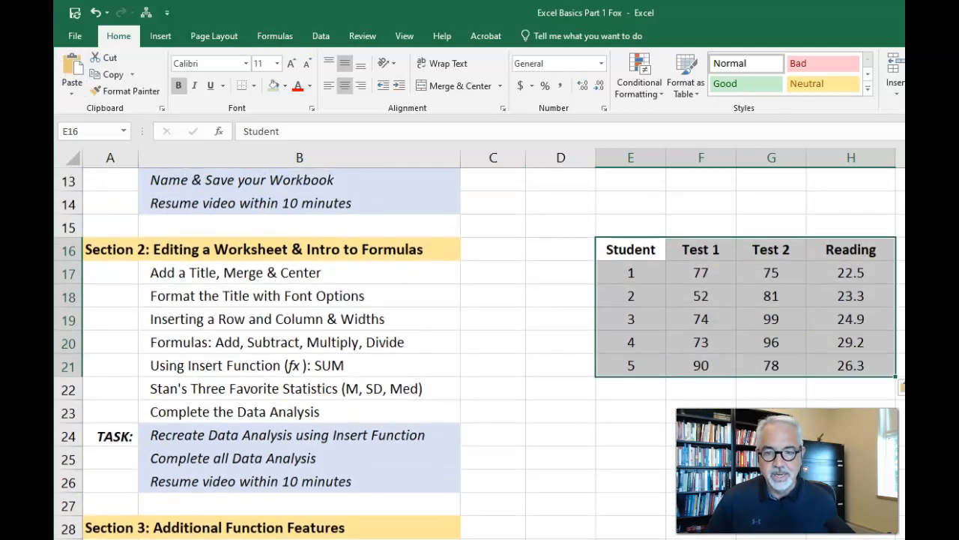
{"action": "left_click", "coordinate": [632, 485]}
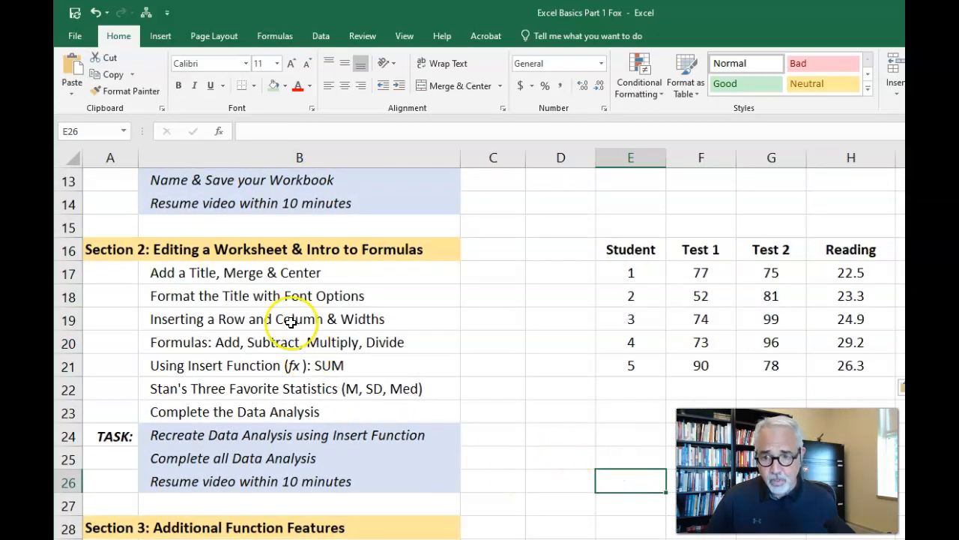
Step: Enter the title "Grade 3 Student Data" in cell E15 above the pasted table
{"action": "left_click", "coordinate": [633, 221]}
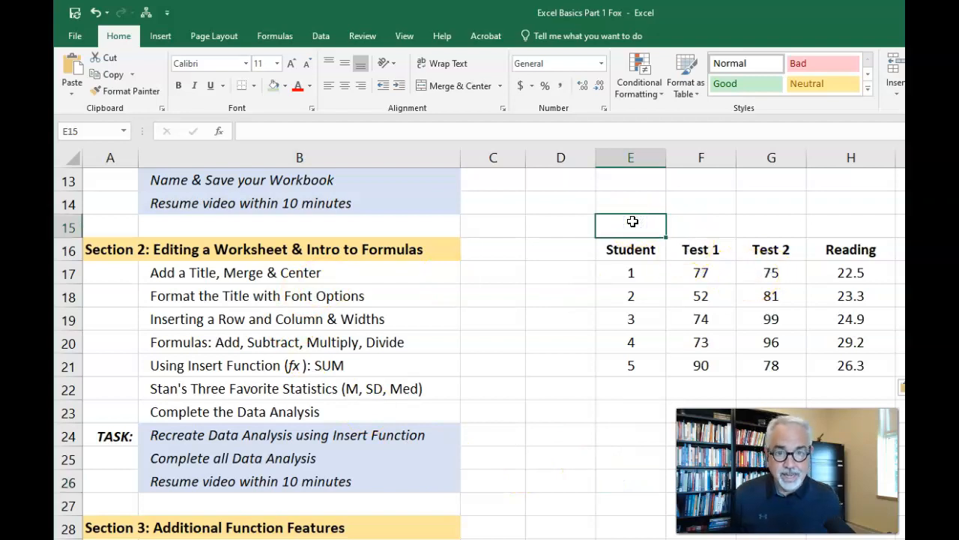
{"action": "type", "text": "Grade 3 Student Data"}
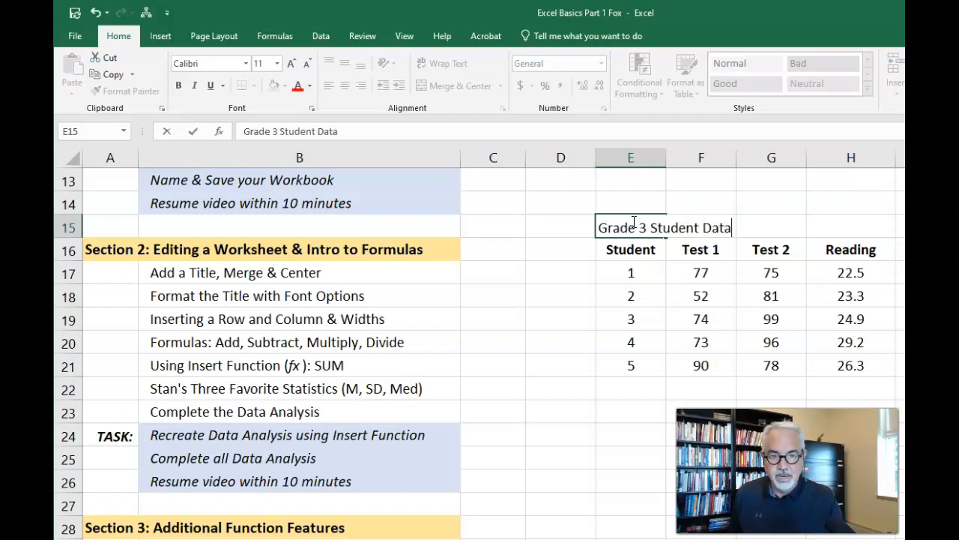
{"action": "key", "text": "Return"}
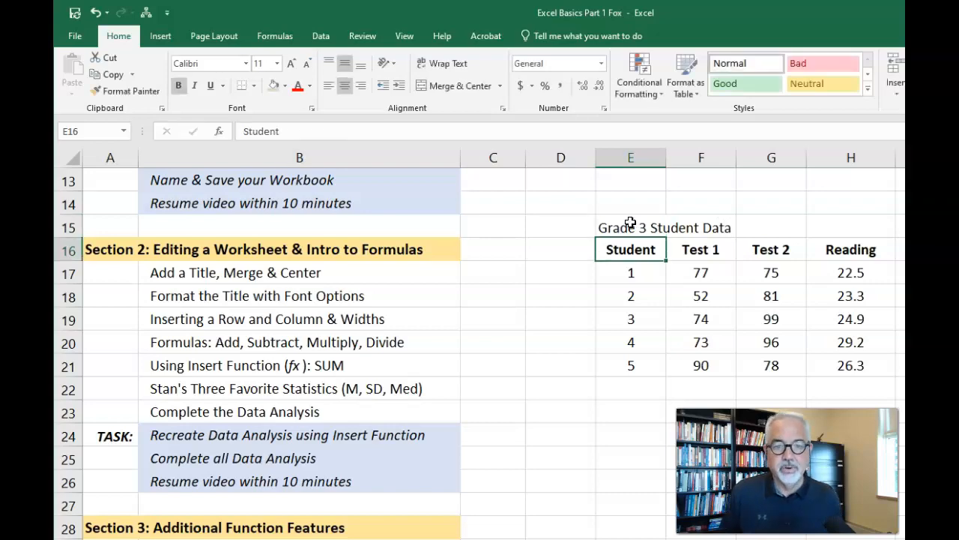
Step: Merge and center the table title across E15:H15, spanning the Student through Reading columns
{"action": "left_click", "coordinate": [630, 226]}
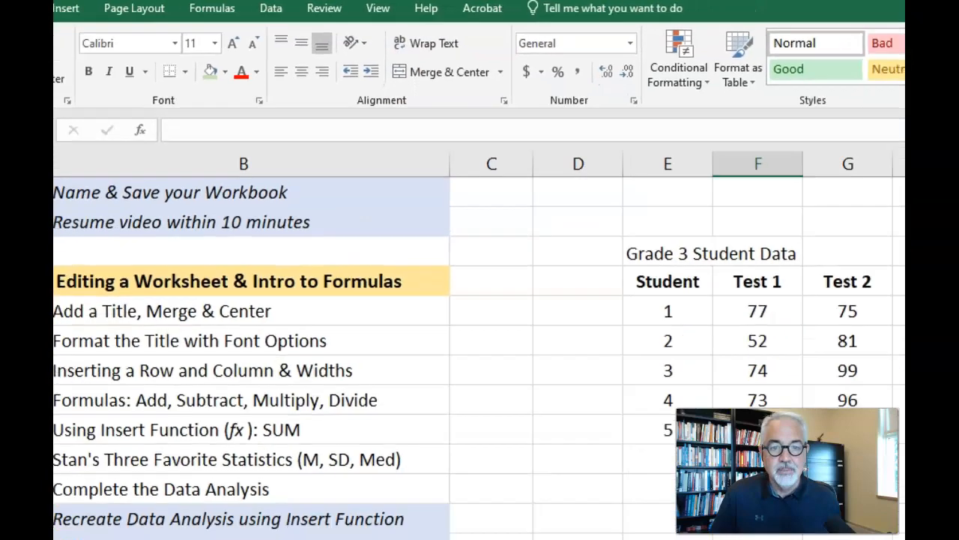
{"action": "left_click_drag", "start_coordinate": [665, 251], "coordinate": [870, 253]}
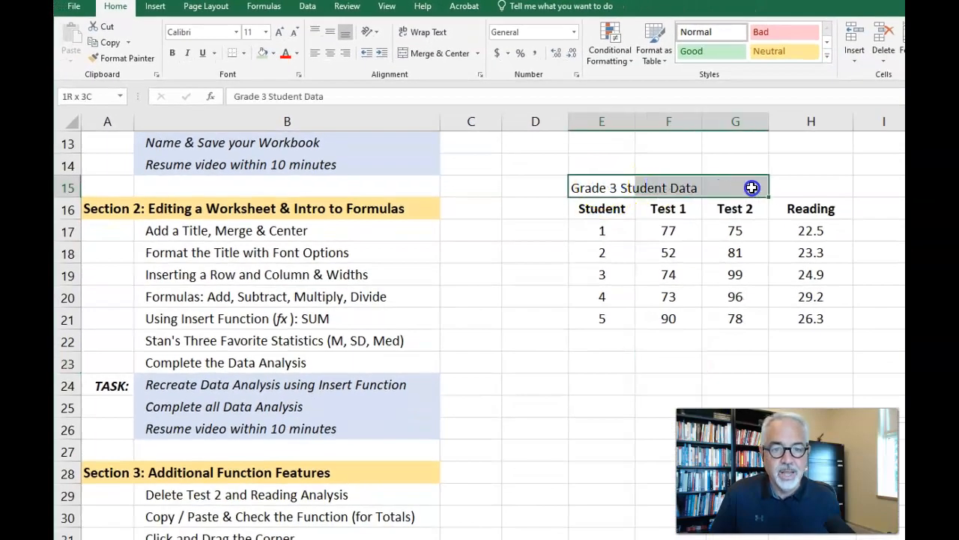
{"action": "left_click_drag", "start_coordinate": [752, 187], "coordinate": [792, 189]}
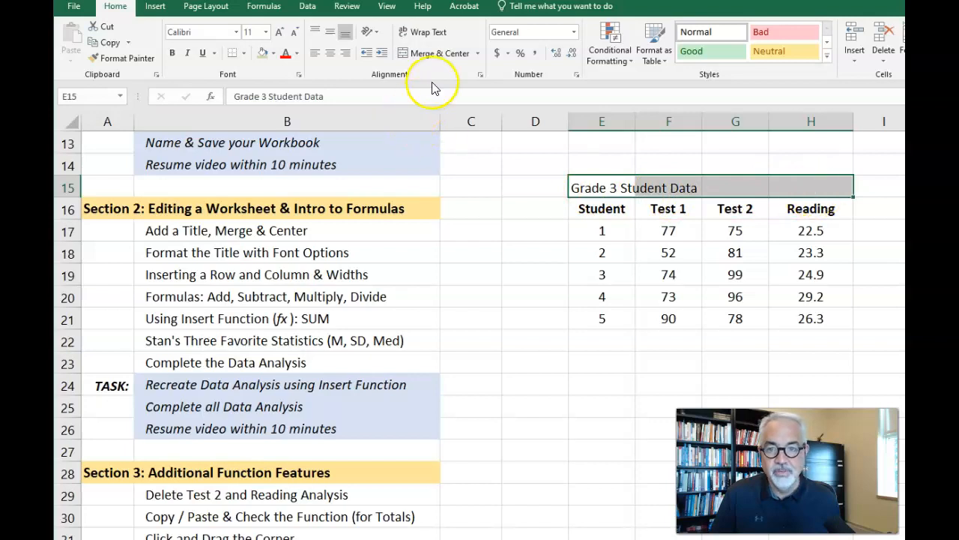
{"action": "left_click", "coordinate": [425, 55]}
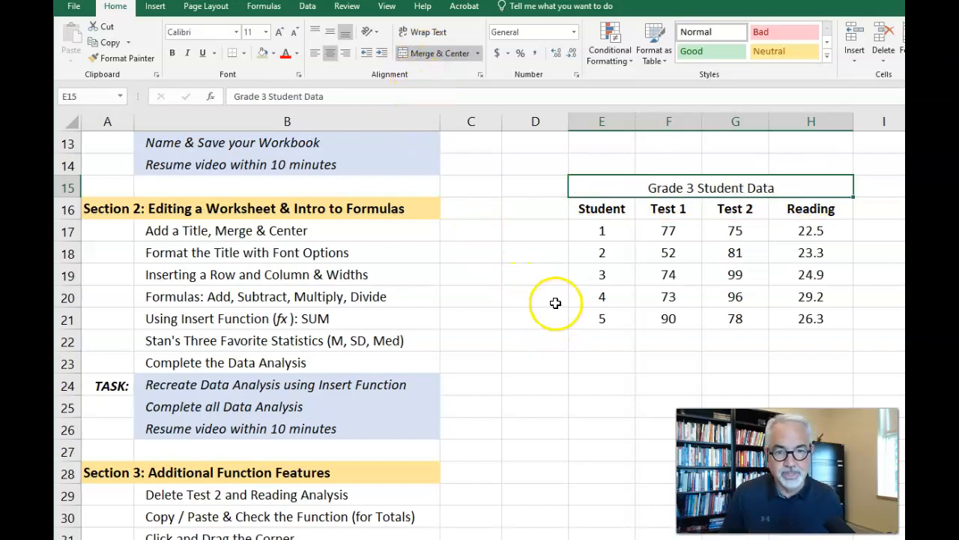
{"action": "left_click", "coordinate": [735, 451]}
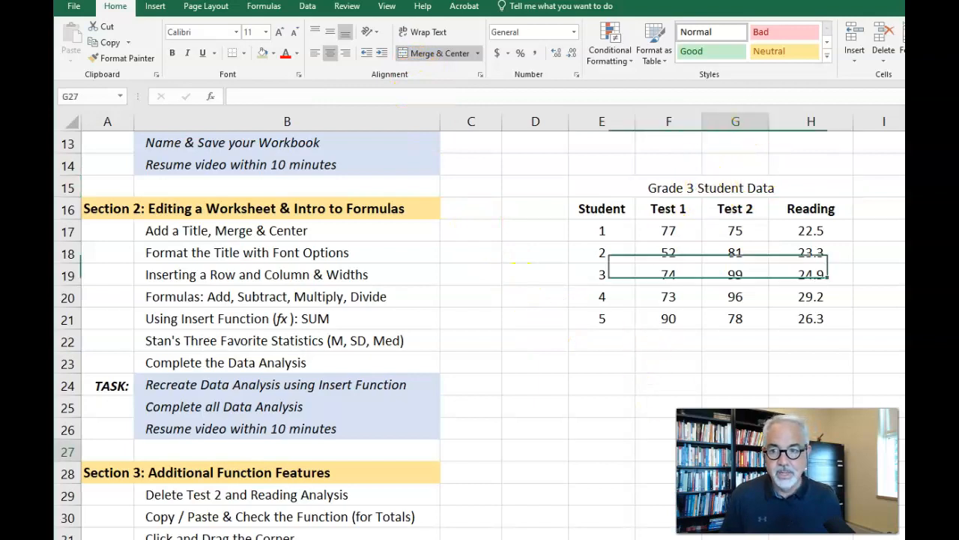
Step: Make the merged "Grade 3 Student Data" title bold and increase its font size to 12
{"action": "left_click", "coordinate": [601, 208]}
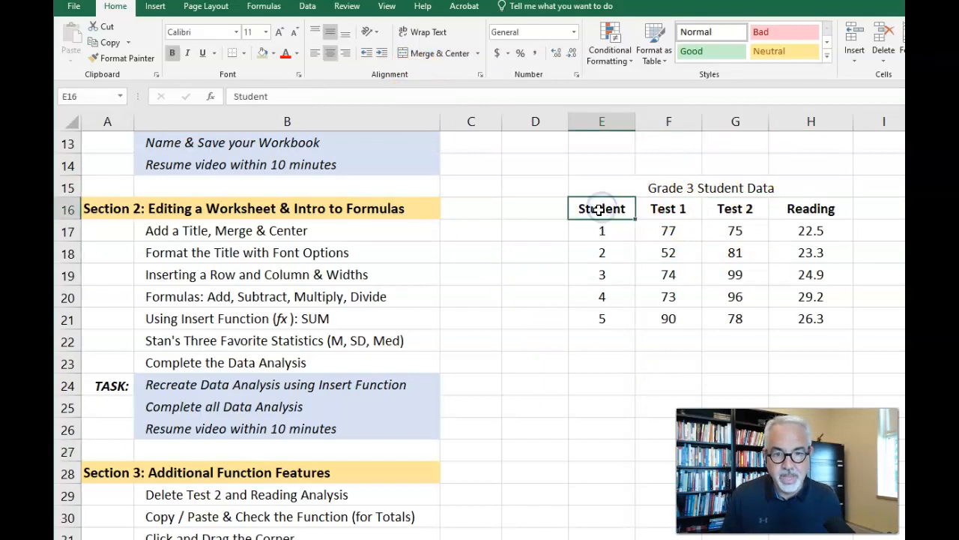
{"action": "left_click", "coordinate": [660, 186]}
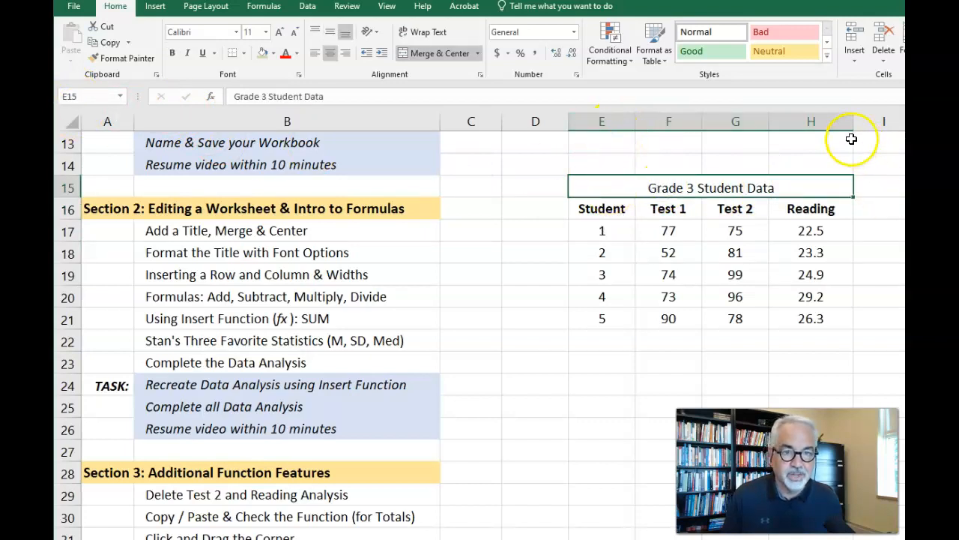
{"action": "left_click", "coordinate": [171, 54]}
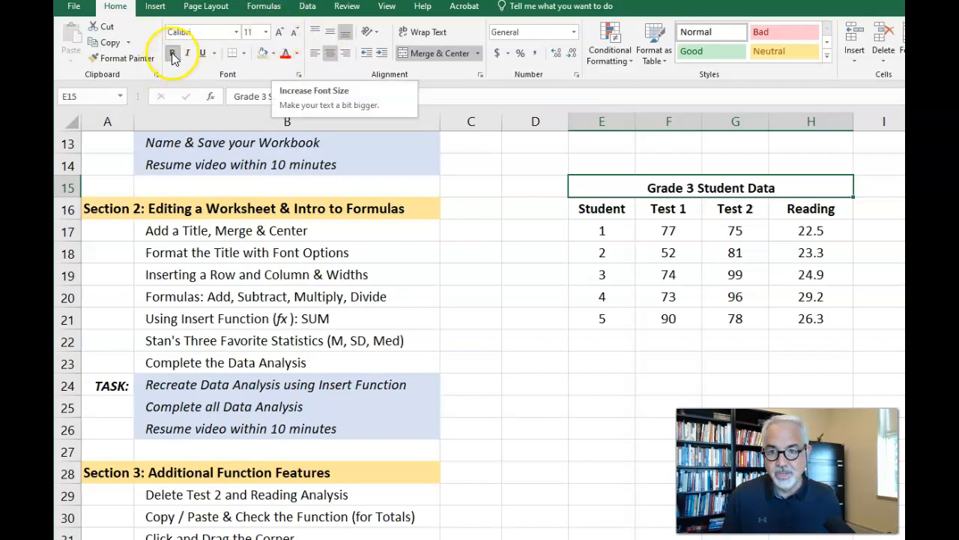
{"action": "left_click", "coordinate": [278, 34]}
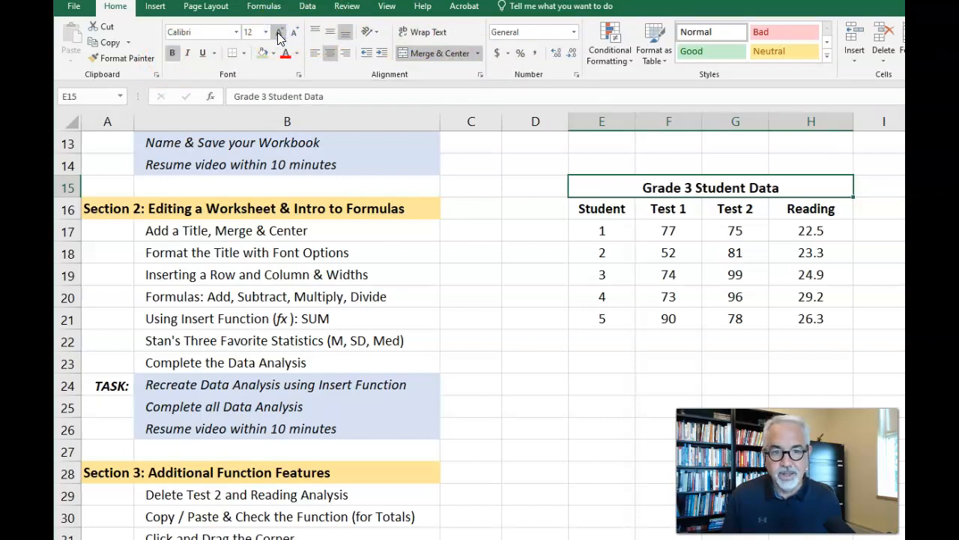
Step: Increase the font size of the merged "Grade 3 Student Data" title to 16
{"action": "left_click", "coordinate": [279, 35]}
{"action": "left_click", "coordinate": [278, 34]}
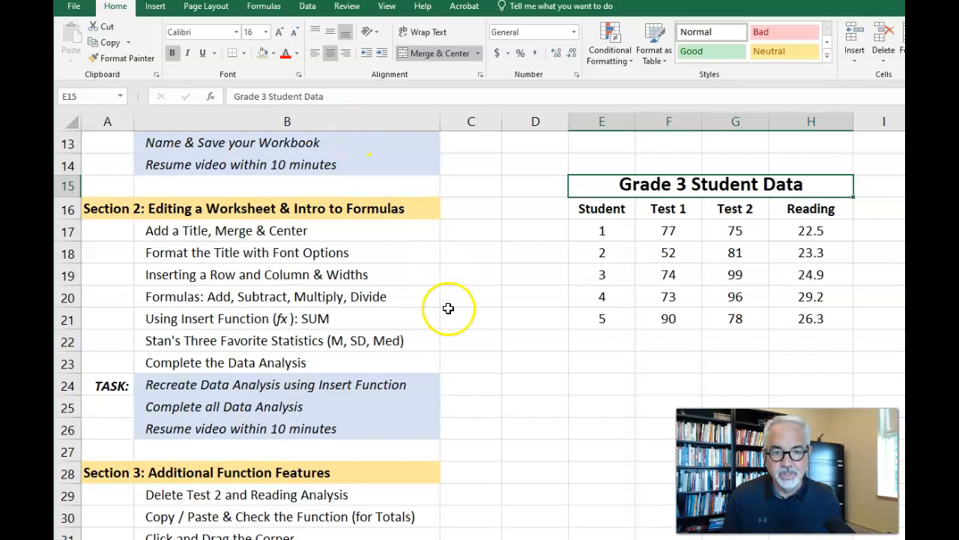
{"action": "left_click", "coordinate": [548, 327]}
Step: Fill the merged "Grade 3 Student Data" title cell with light green and middle-align its text vertically
{"action": "left_click", "coordinate": [592, 190]}
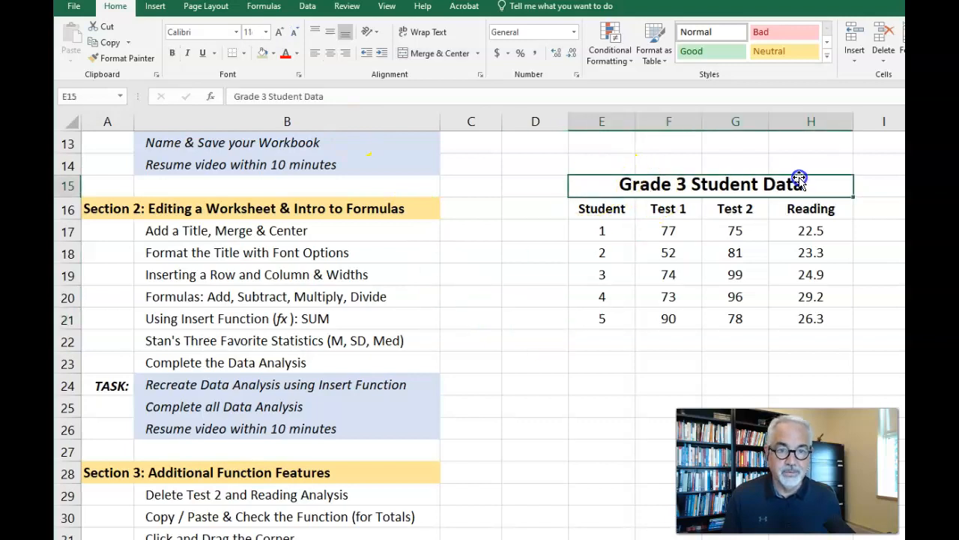
{"action": "left_click", "coordinate": [265, 54]}
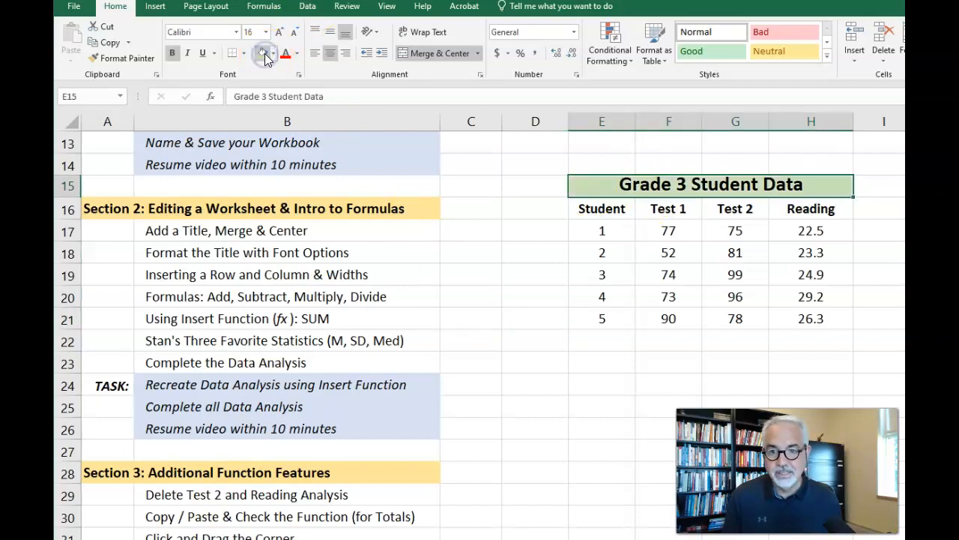
{"action": "left_click", "coordinate": [274, 53]}
{"action": "left_click", "coordinate": [369, 98]}
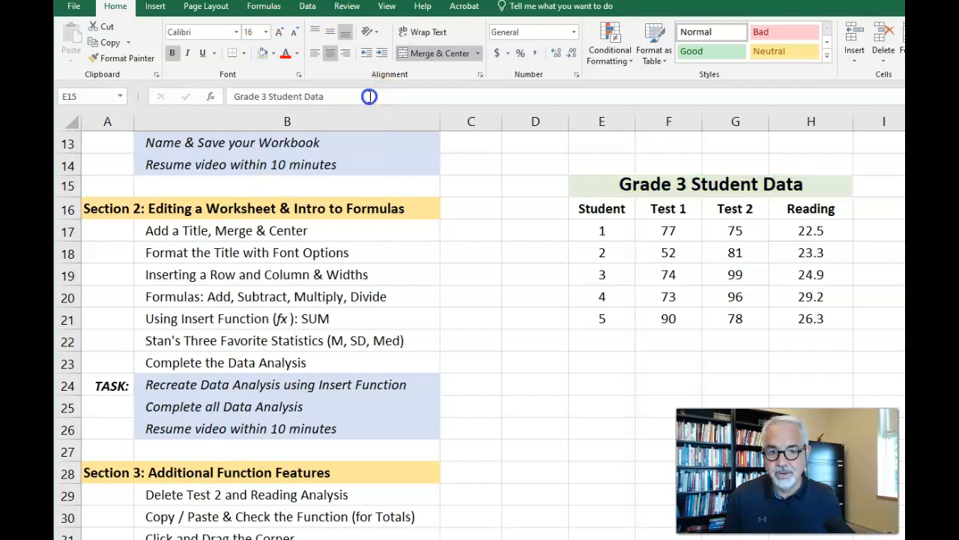
{"action": "left_click", "coordinate": [332, 33]}
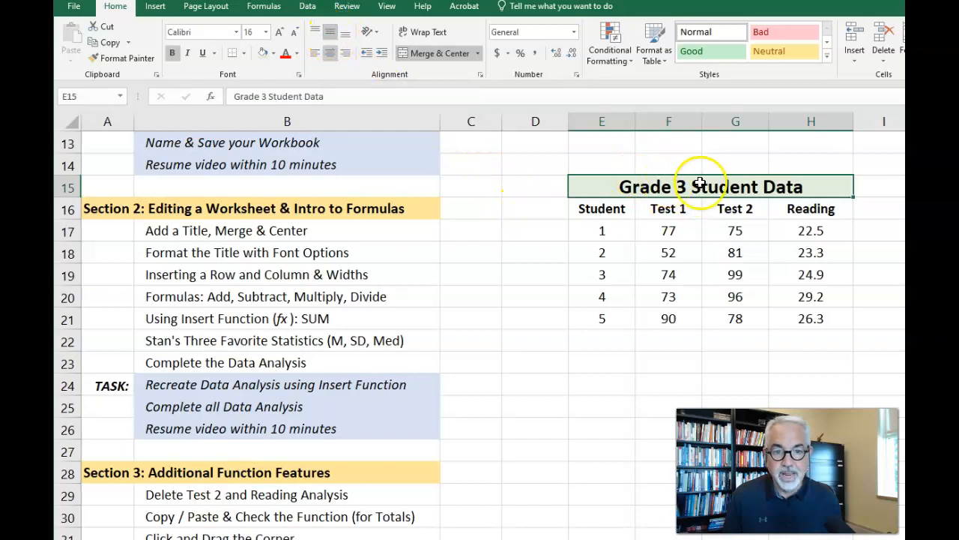
{"action": "left_click", "coordinate": [731, 450]}
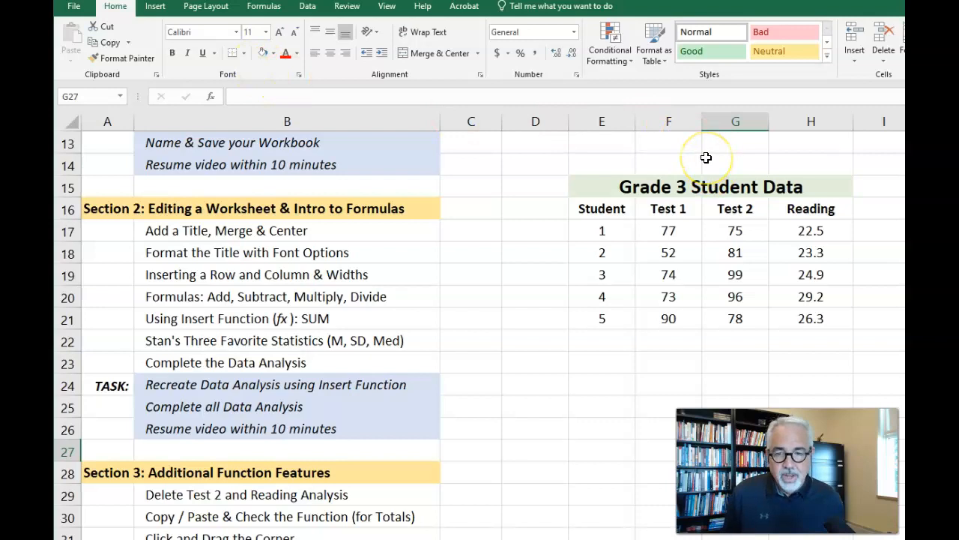
Step: Insert blank cells at H16:H21 between the Test 2 and Reading columns, shifting the Reading data one column over
{"action": "scroll", "coordinate": [751, 218], "scroll_direction": "up", "scroll_amount": 1}
{"action": "scroll", "coordinate": [752, 218], "scroll_direction": "down", "scroll_amount": 1}
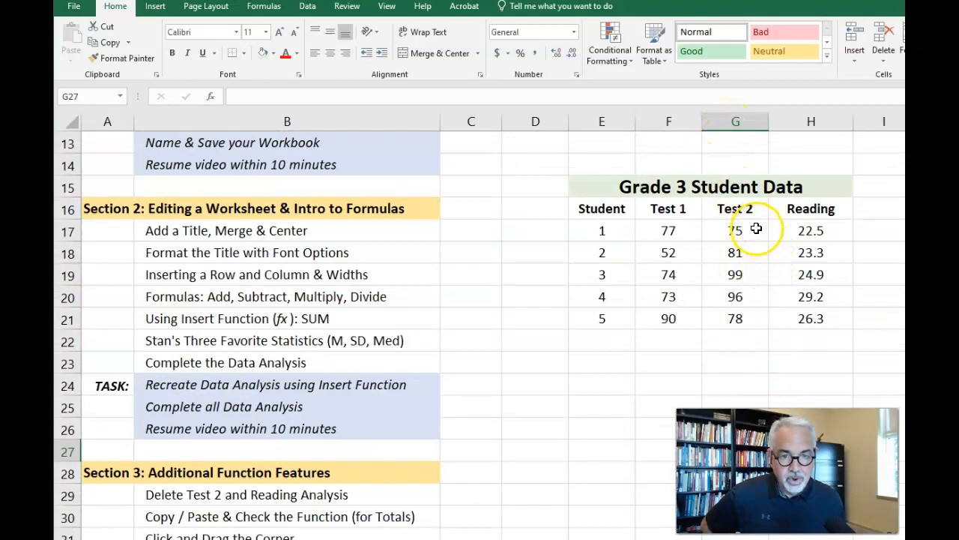
{"action": "left_click_drag", "start_coordinate": [726, 210], "coordinate": [735, 318]}
{"action": "left_click_drag", "start_coordinate": [783, 208], "coordinate": [796, 318]}
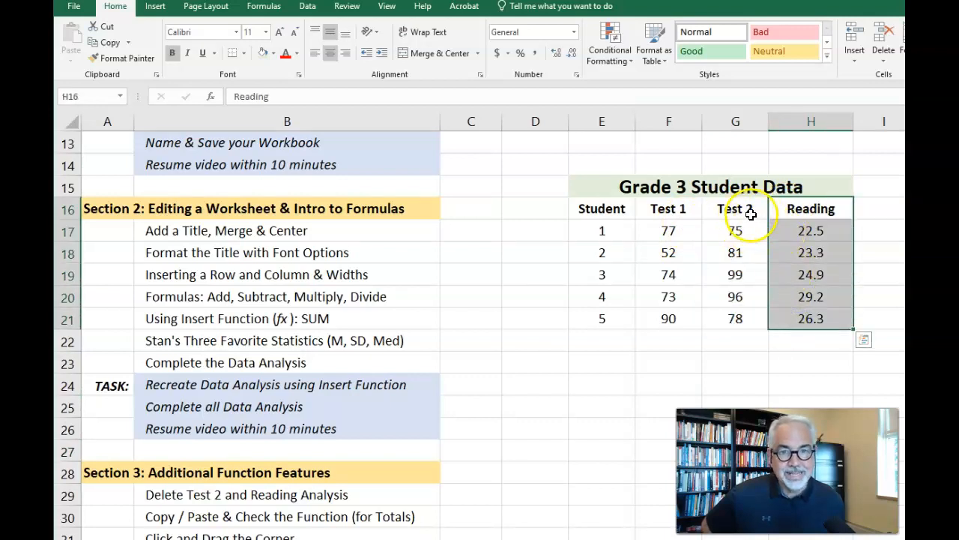
{"action": "left_click_drag", "start_coordinate": [833, 208], "coordinate": [826, 316]}
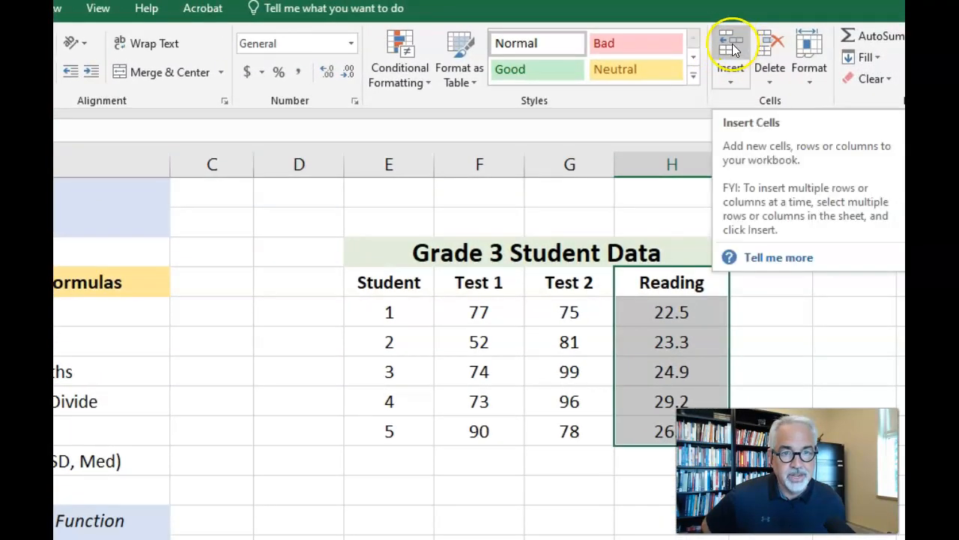
{"action": "left_click", "coordinate": [731, 46]}
{"action": "left_click", "coordinate": [732, 45]}
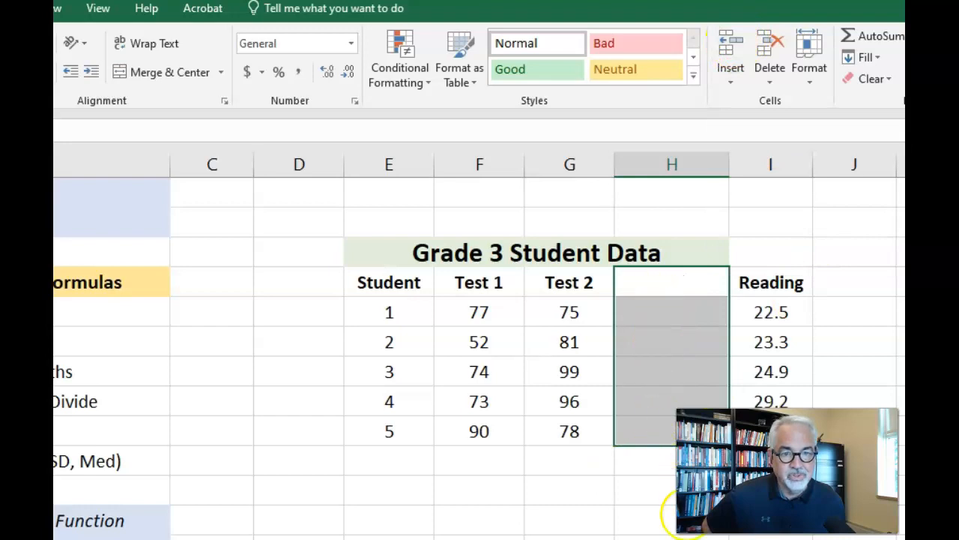
Step: Delete the blank cells in H16:H21 so the Reading data sits beside Test 2 again
{"action": "left_click", "coordinate": [679, 537]}
{"action": "left_click_drag", "start_coordinate": [677, 282], "coordinate": [662, 422]}
{"action": "left_click_drag", "start_coordinate": [666, 283], "coordinate": [670, 422]}
{"action": "left_click", "coordinate": [770, 45]}
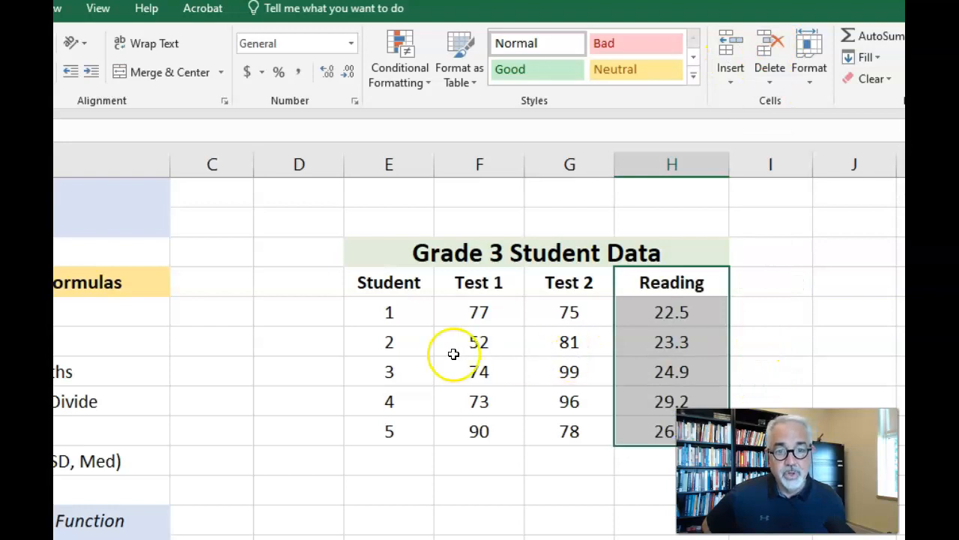
Step: Insert a blank row of cells at E18:H18, above the data of student 2
{"action": "left_click", "coordinate": [389, 346]}
{"action": "left_click_drag", "start_coordinate": [470, 338], "coordinate": [651, 335]}
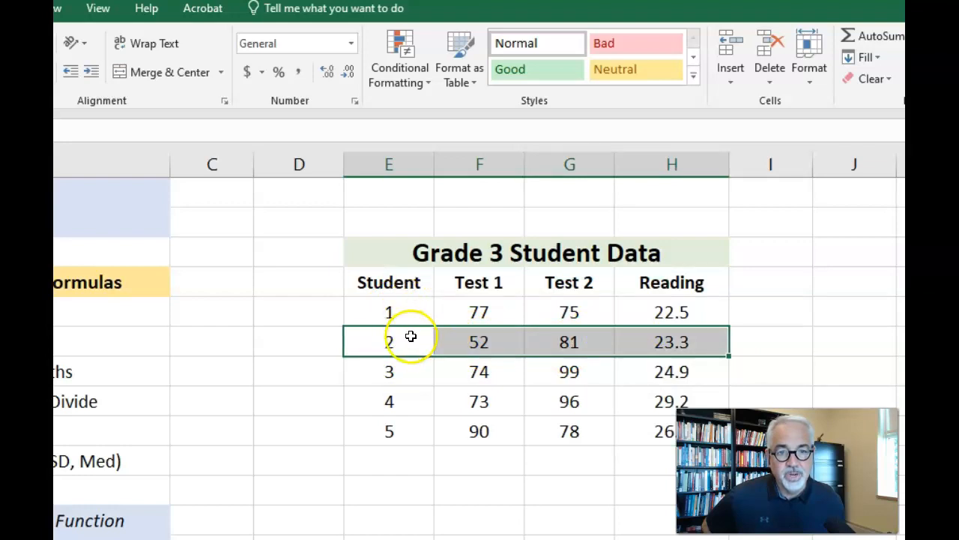
{"action": "left_click", "coordinate": [727, 47]}
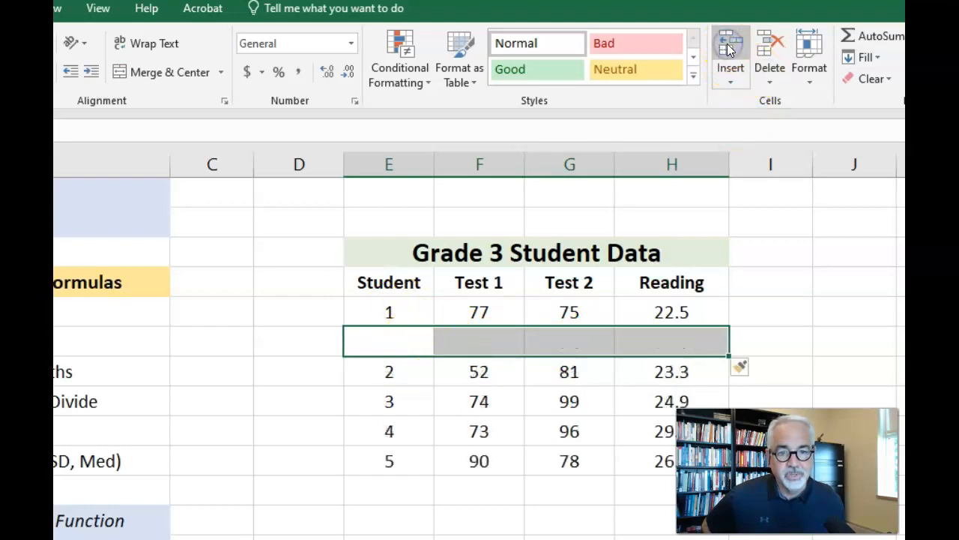
Step: Delete the blank row of cells in E18:H18 between students 1 and 2
{"action": "left_click", "coordinate": [454, 347]}
{"action": "left_click", "coordinate": [420, 338]}
{"action": "left_click_drag", "start_coordinate": [420, 337], "coordinate": [664, 337]}
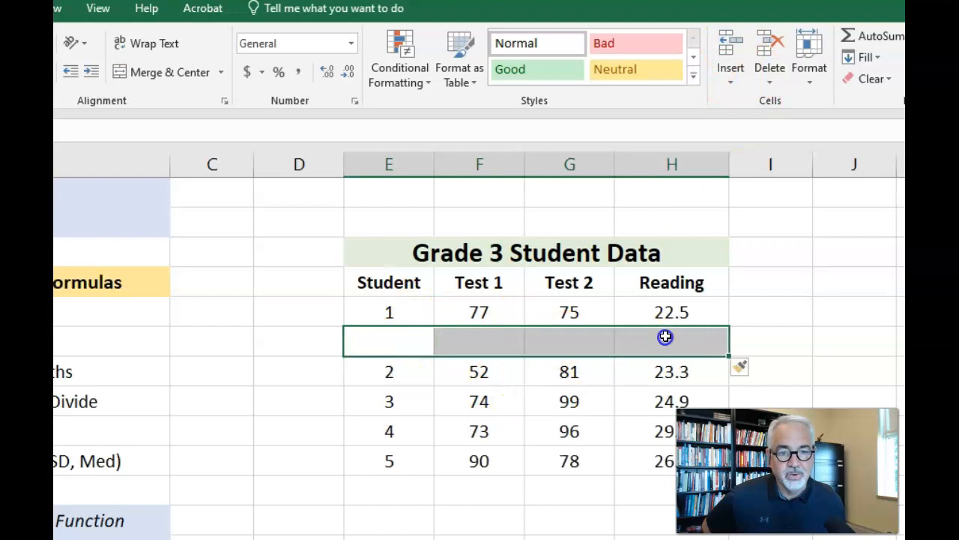
{"action": "left_click", "coordinate": [768, 47]}
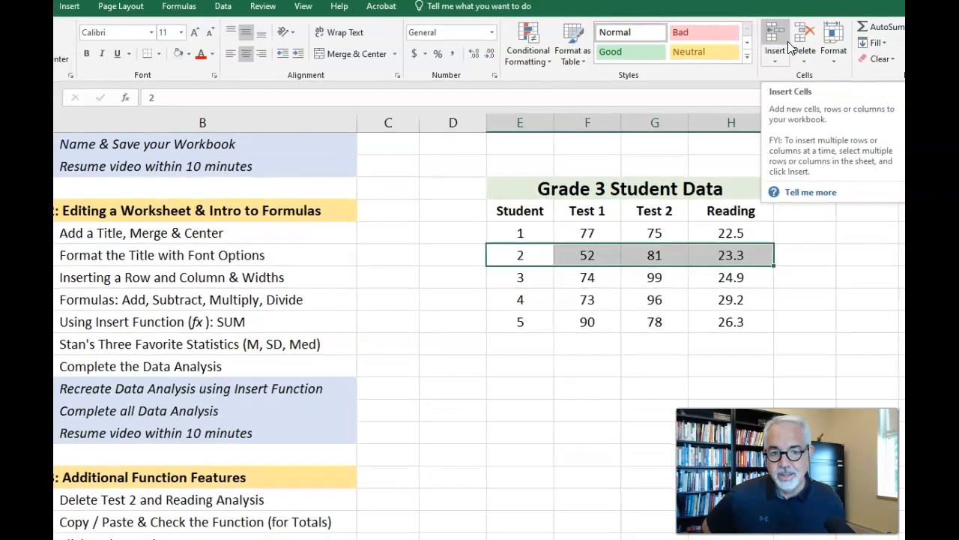
Step: Enter the addition formula =3+3 in cell F23 below the table
{"action": "left_click", "coordinate": [592, 368]}
{"action": "type", "text": "="}
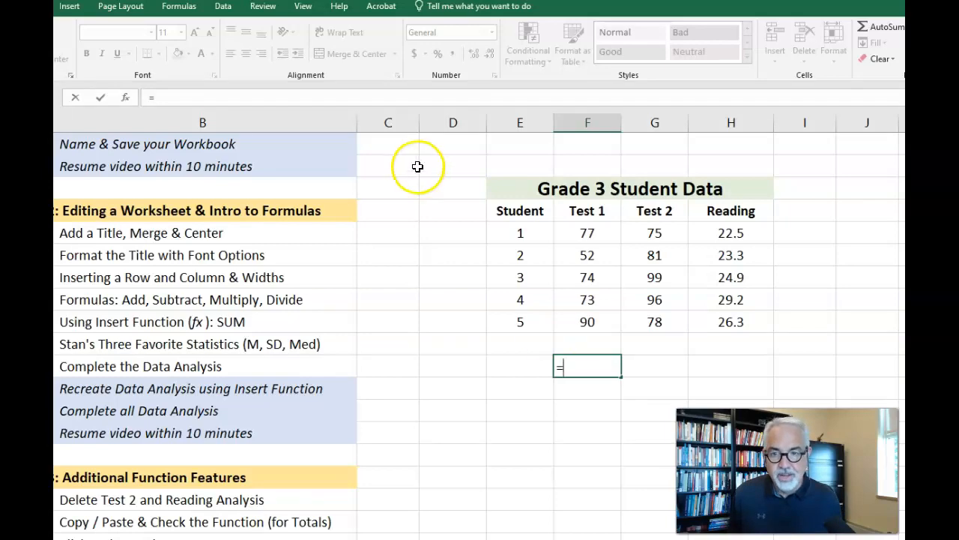
{"action": "left_click", "coordinate": [215, 97]}
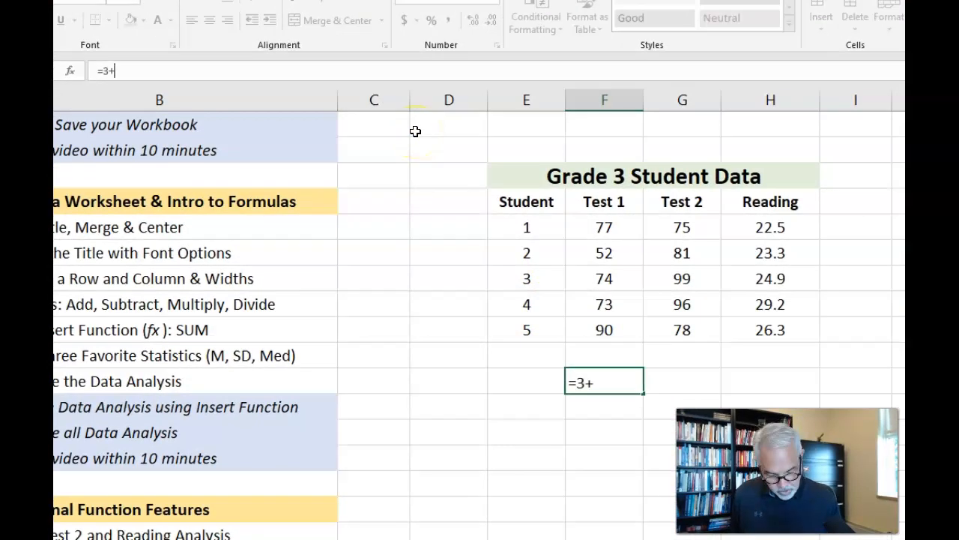
{"action": "key", "text": "Return"}
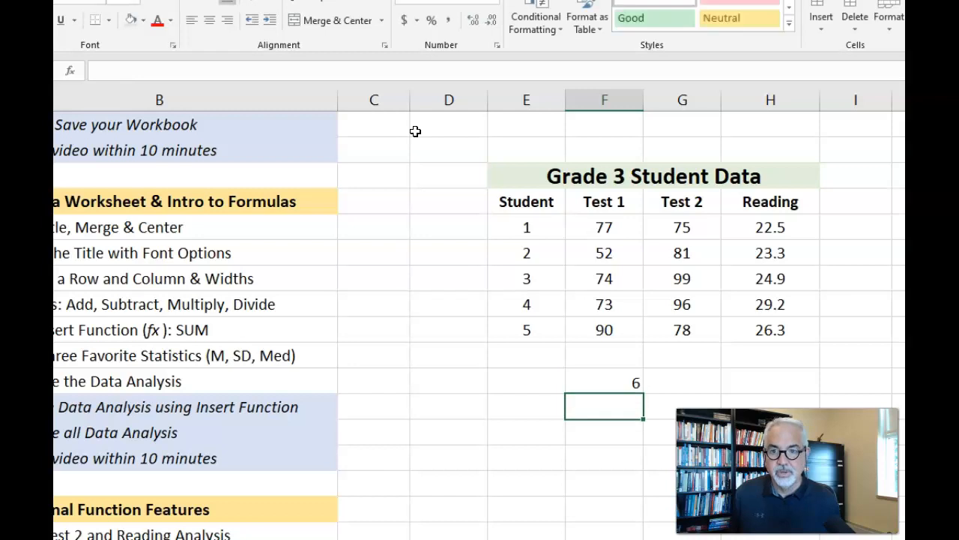
Step: Change the formula in cell F23 to the subtraction =3-3
{"action": "left_click", "coordinate": [596, 379]}
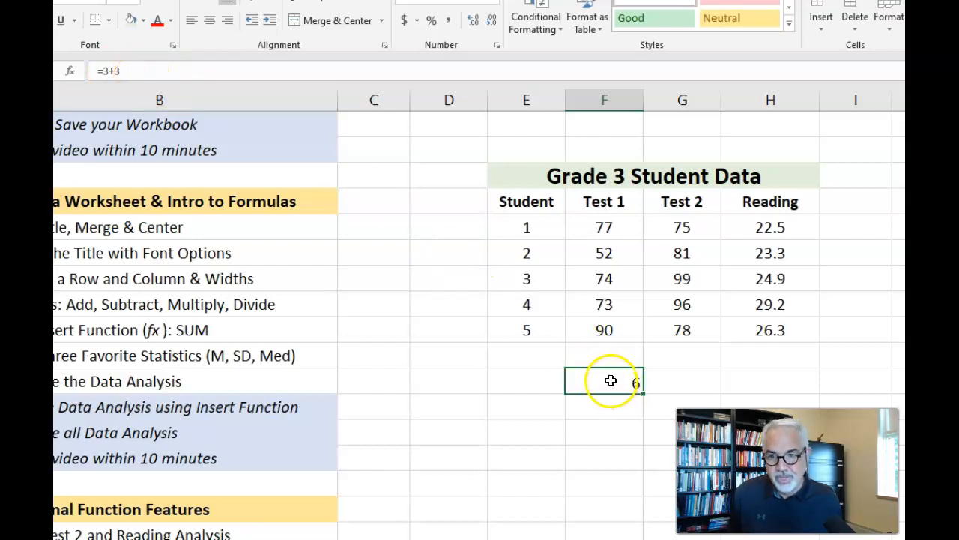
{"action": "left_click", "coordinate": [116, 70]}
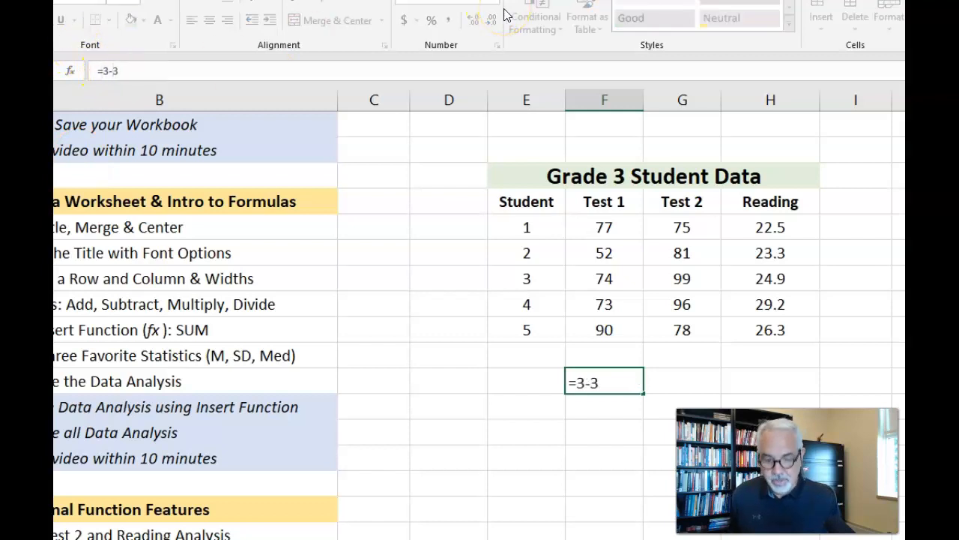
{"action": "key", "text": "Return"}
Step: Change the formula in cell F23 to the multiplication =3*3
{"action": "left_click", "coordinate": [583, 383]}
{"action": "left_click", "coordinate": [113, 70]}
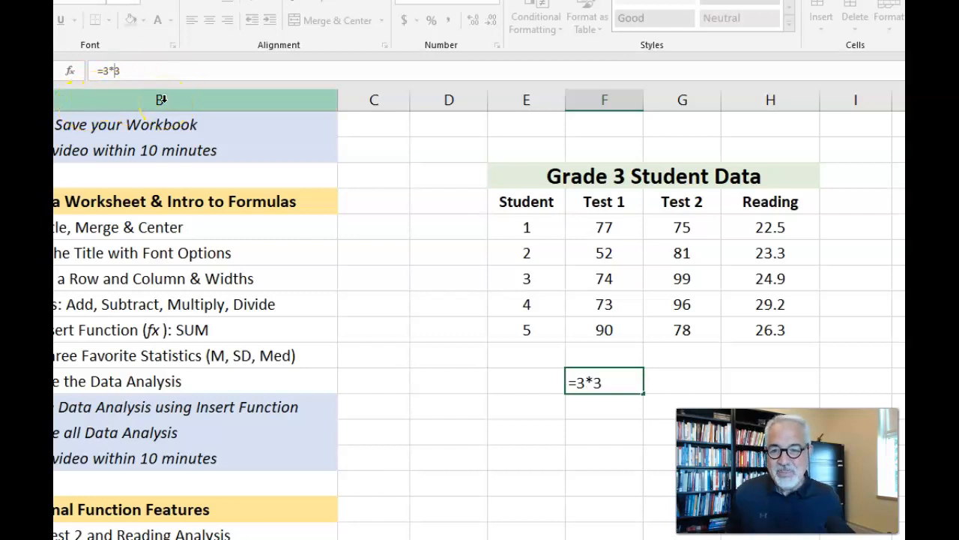
{"action": "left_click", "coordinate": [117, 73]}
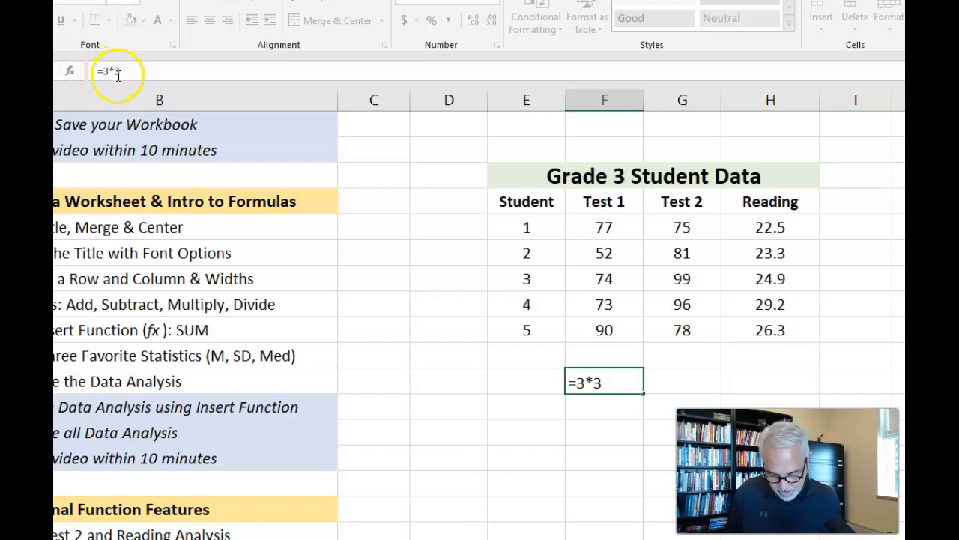
{"action": "key", "text": "Return"}
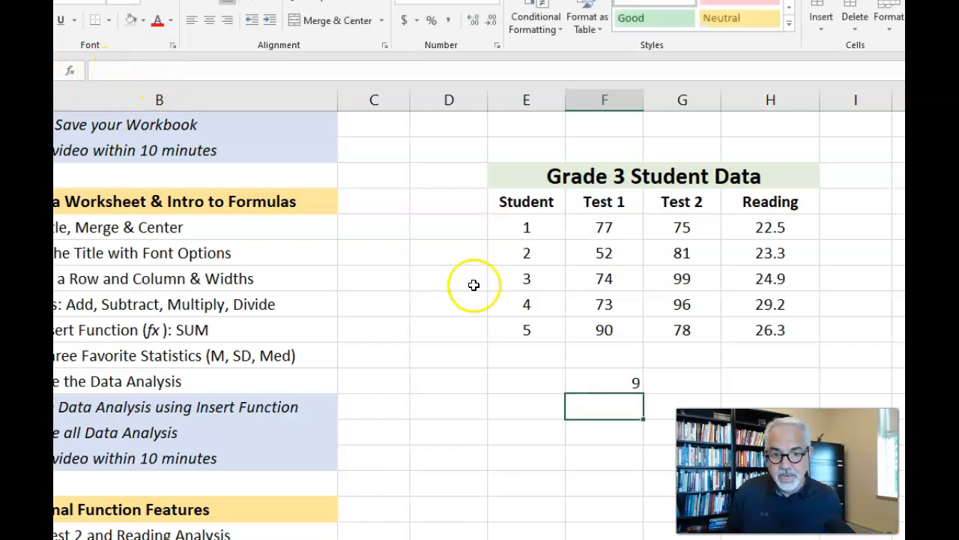
Step: Change the formula in cell F23 to the division =3/3
{"action": "left_click", "coordinate": [582, 382]}
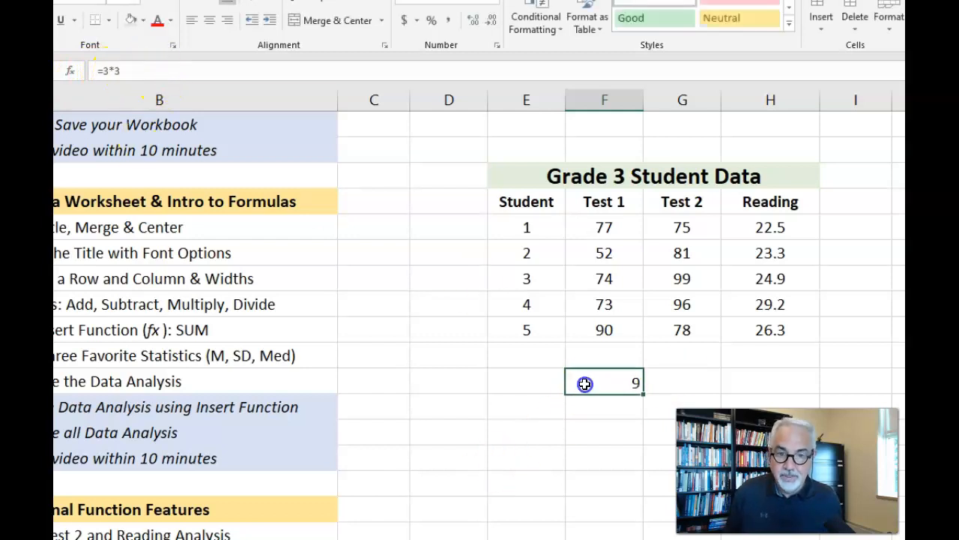
{"action": "left_click", "coordinate": [112, 70]}
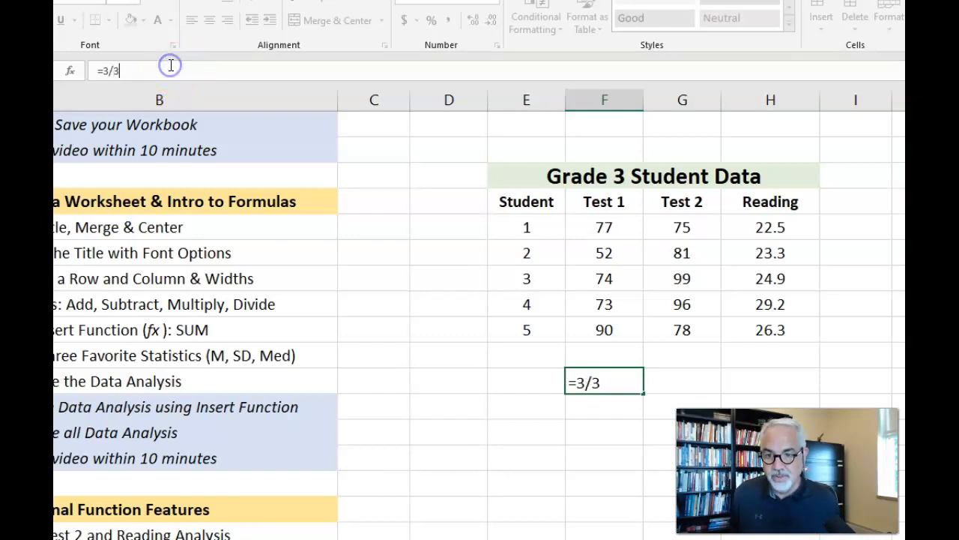
{"action": "key", "text": "ctrl+Return"}
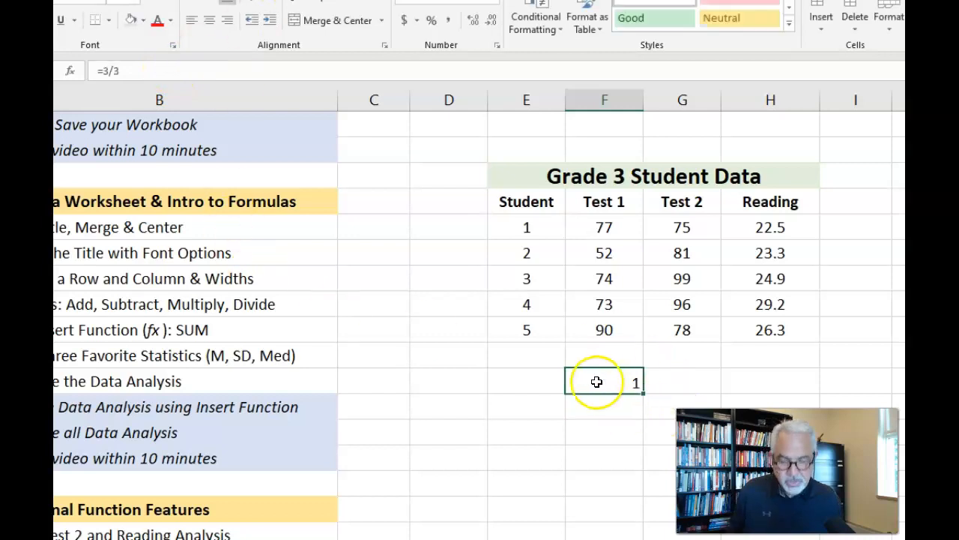
Step: Enter the row label "Total" in cell E22, directly below student 5
{"action": "left_click", "coordinate": [552, 355]}
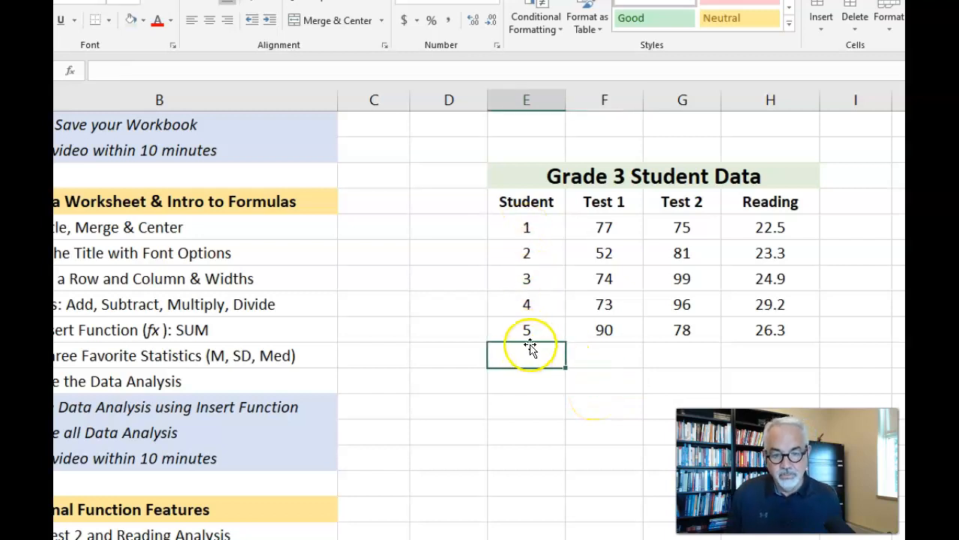
{"action": "type", "text": "="}
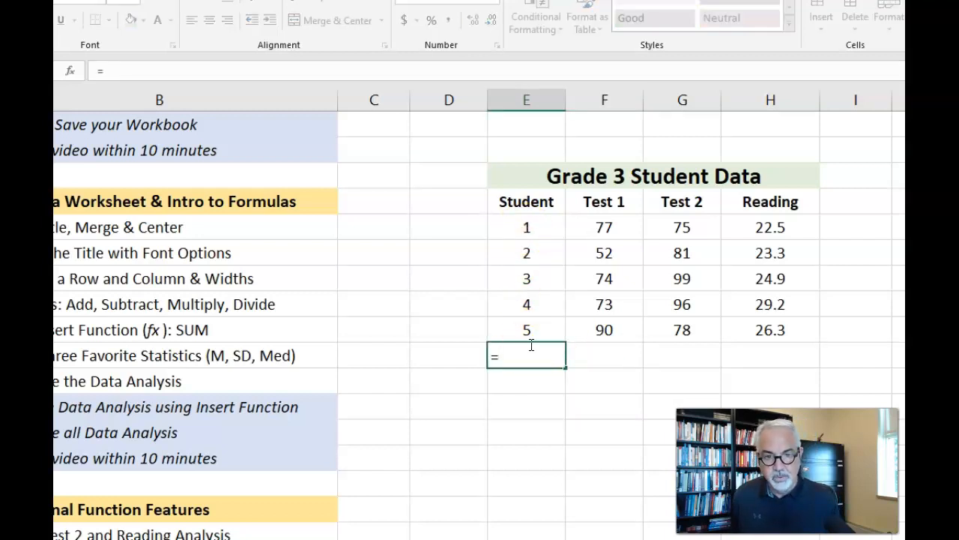
{"action": "key", "text": "BackSpace"}
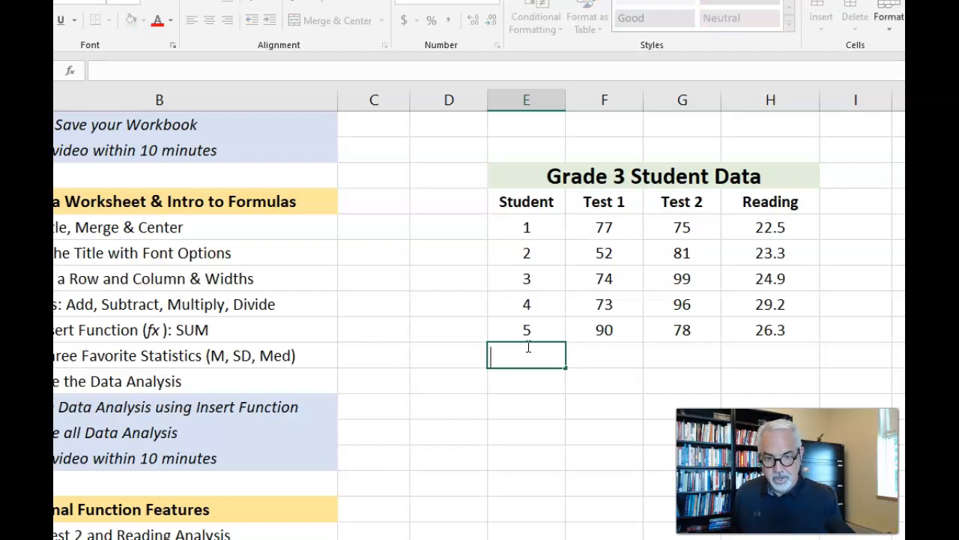
{"action": "type", "text": "Total"}
{"action": "key", "text": "Tab"}
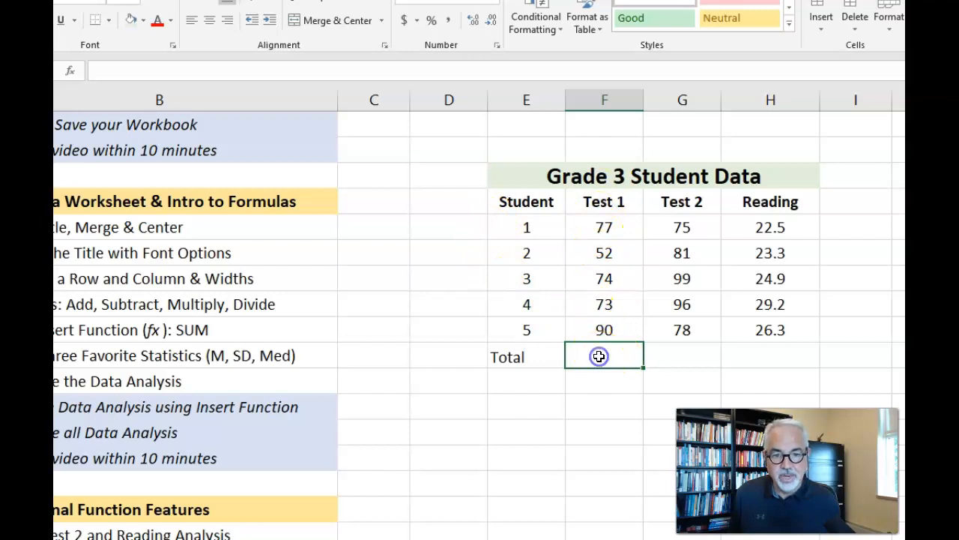
Step: Add up the Test 1 scores in cell F22 with the formula =77+52+74+73+90
{"action": "type", "text": "=77+52+74+73+90"}
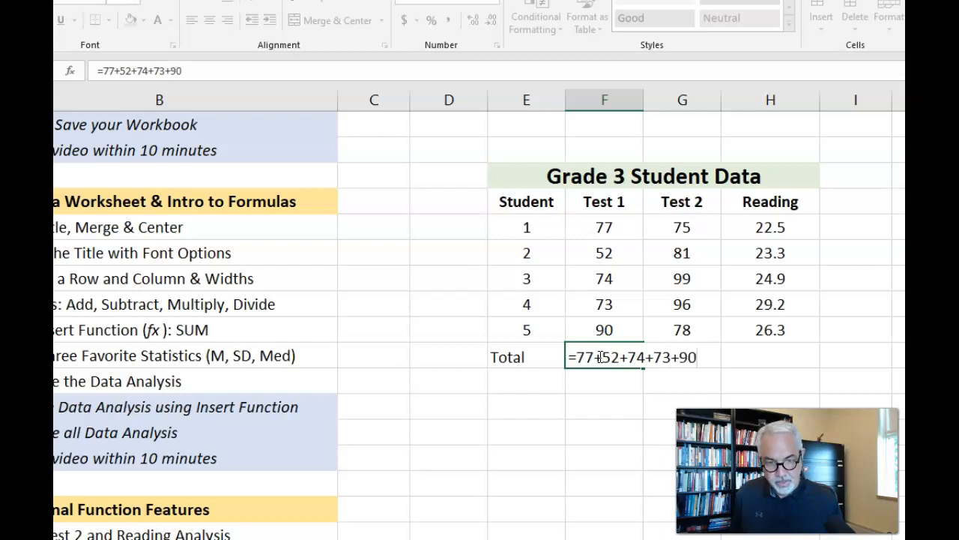
{"action": "key", "text": "Return"}
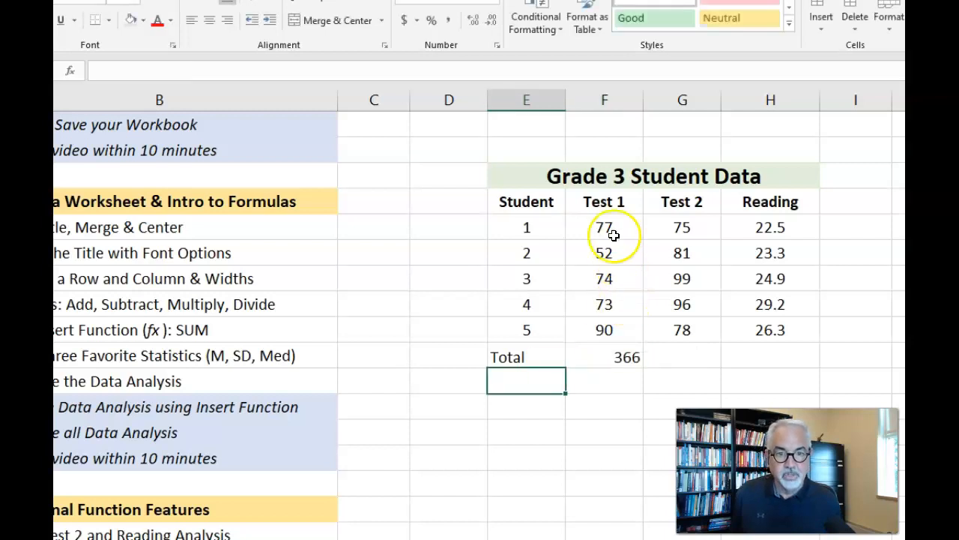
Step: Clear the manual addition formula from the Test 1 total in F22, keeping the empty cell selected
{"action": "left_click", "coordinate": [612, 359]}
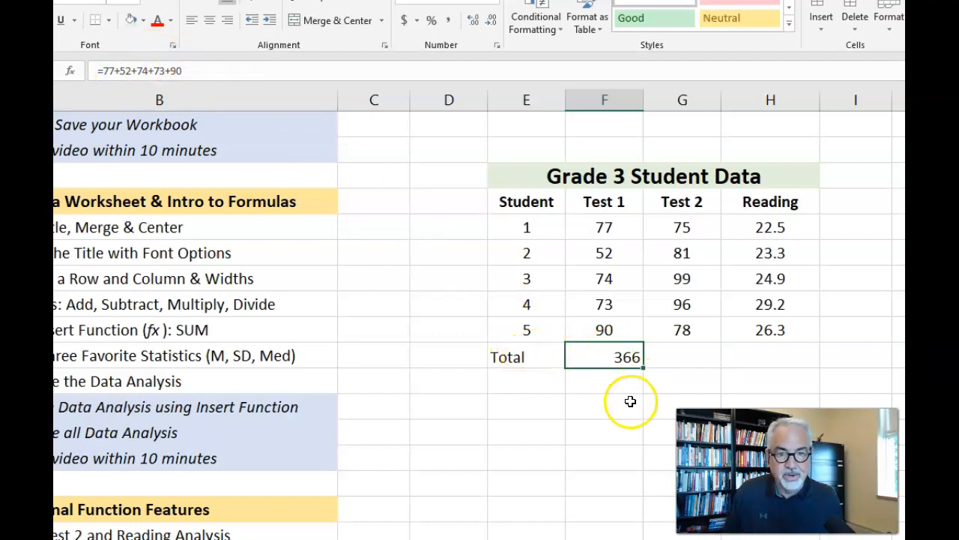
{"action": "key", "text": "Delete"}
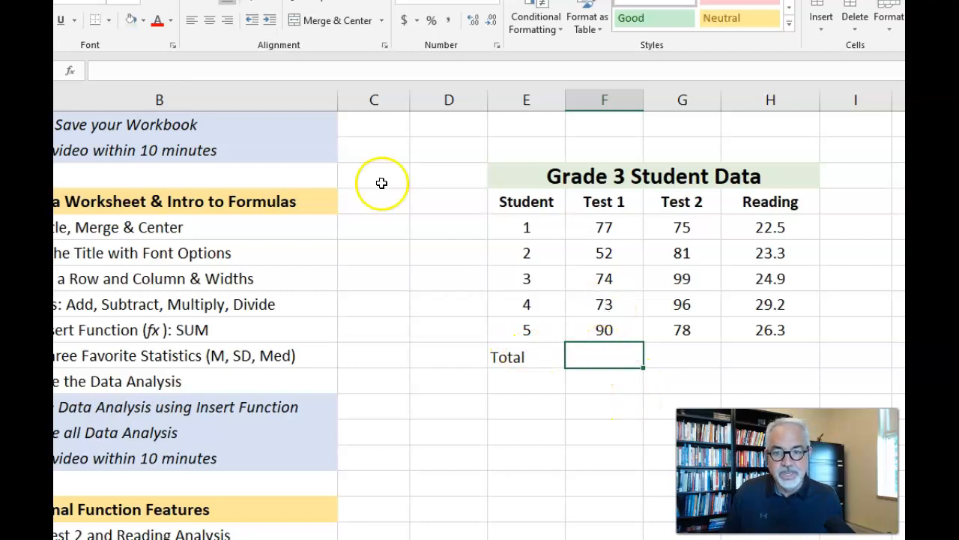
{"action": "left_click", "coordinate": [590, 353]}
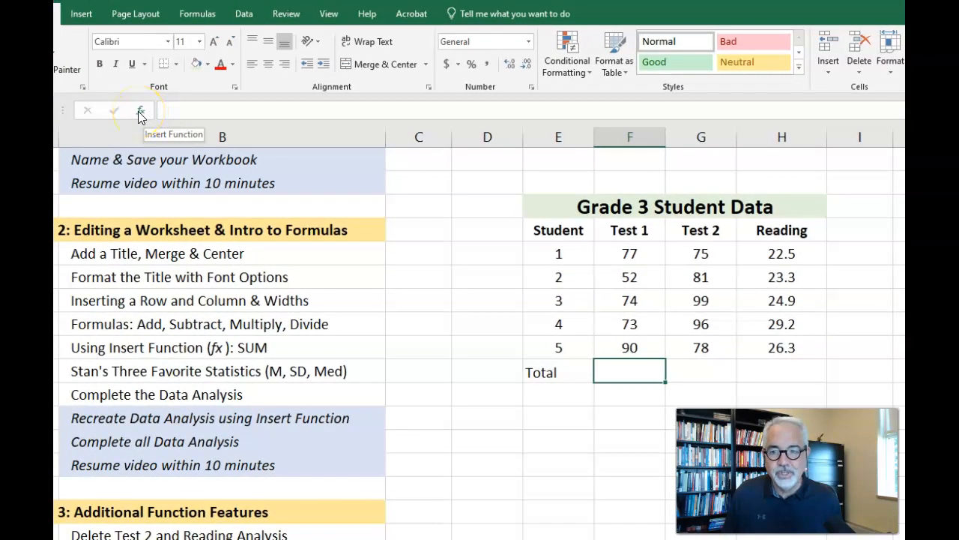
Step: Insert the SUM function in the Test 1 total cell F22, picking it from the list of all functions
{"action": "left_click", "coordinate": [139, 112]}
{"action": "left_click_drag", "start_coordinate": [368, 204], "coordinate": [411, 182]}
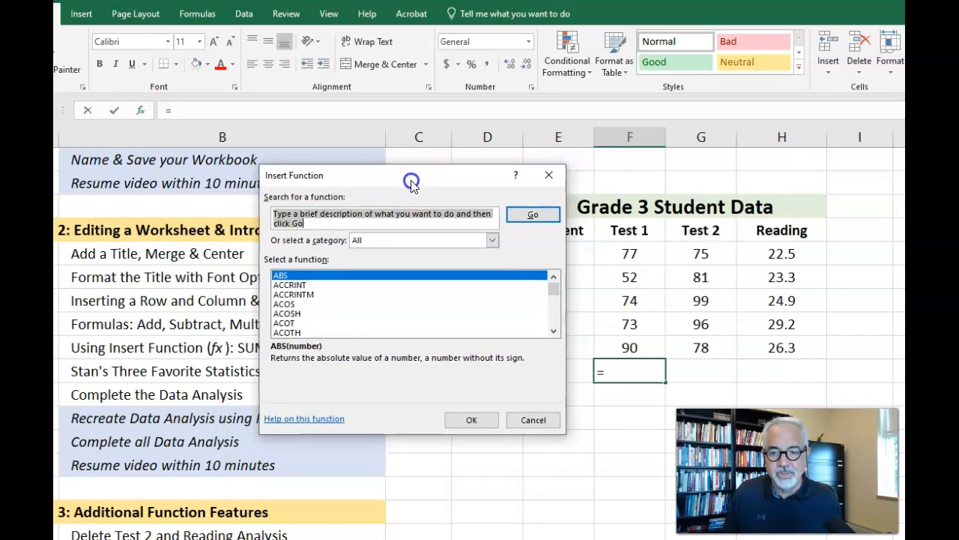
{"action": "left_click", "coordinate": [277, 248]}
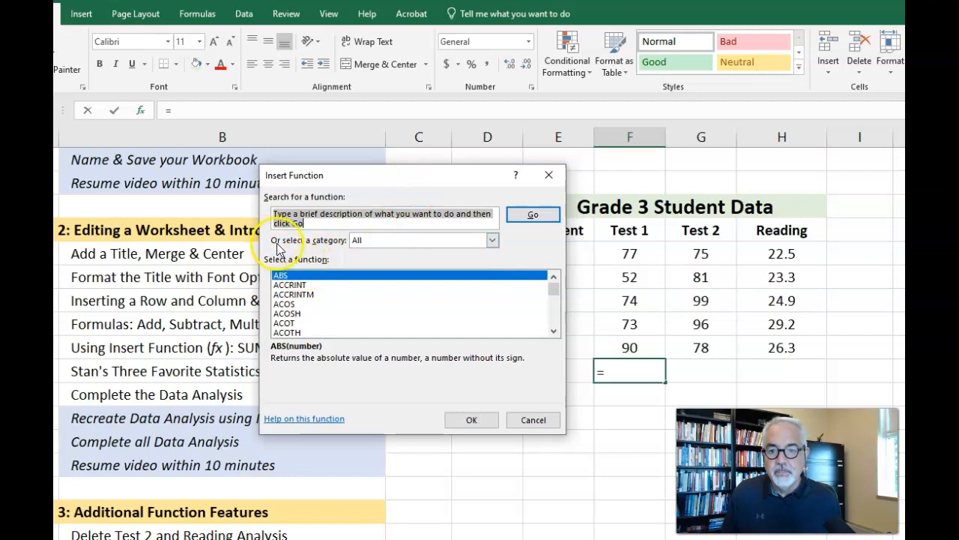
{"action": "left_click", "coordinate": [493, 241]}
{"action": "left_click", "coordinate": [363, 253]}
{"action": "left_click_drag", "start_coordinate": [552, 293], "coordinate": [552, 316]}
{"action": "scroll", "coordinate": [331, 323], "scroll_direction": "down", "scroll_amount": 5}
{"action": "scroll", "coordinate": [333, 323], "scroll_direction": "down", "scroll_amount": 2}
{"action": "scroll", "coordinate": [333, 322], "scroll_direction": "down", "scroll_amount": 2}
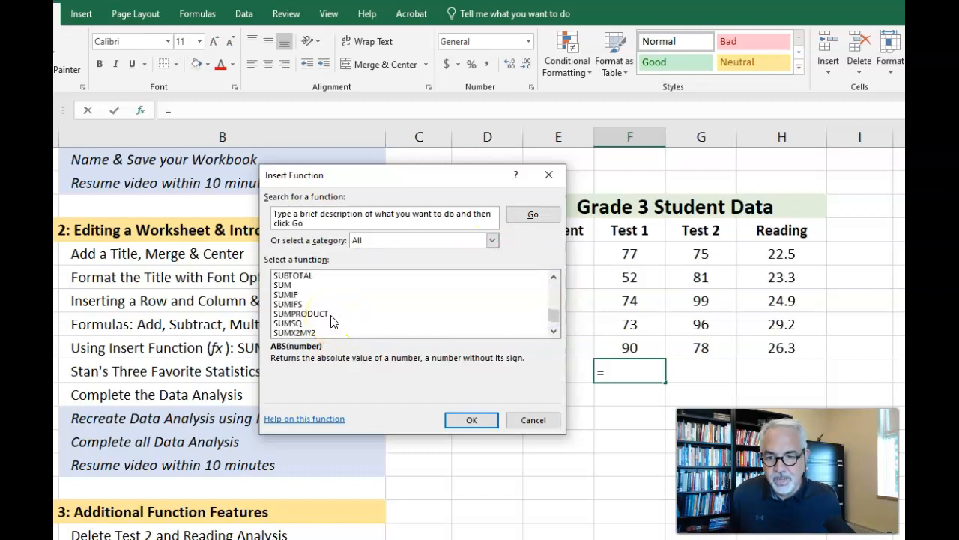
{"action": "left_click", "coordinate": [285, 286]}
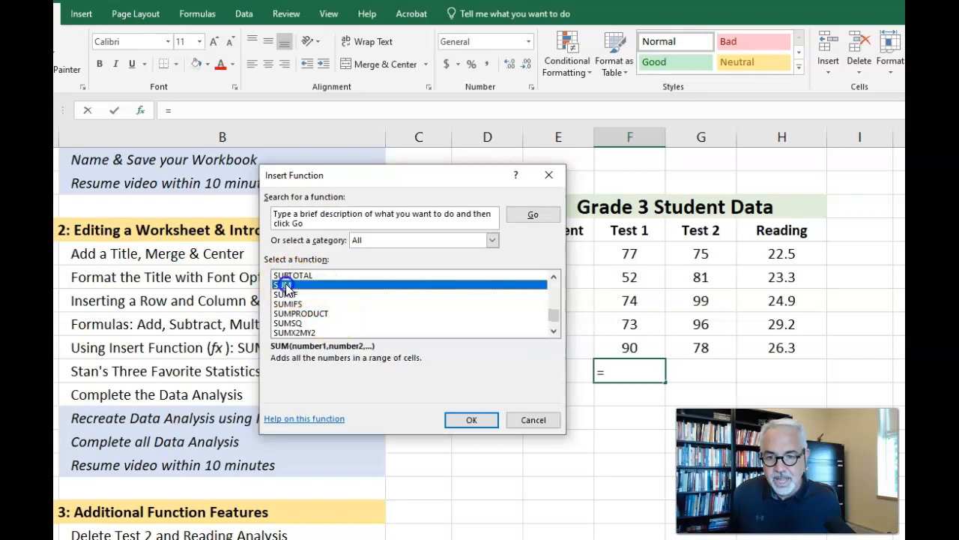
{"action": "left_click", "coordinate": [470, 420]}
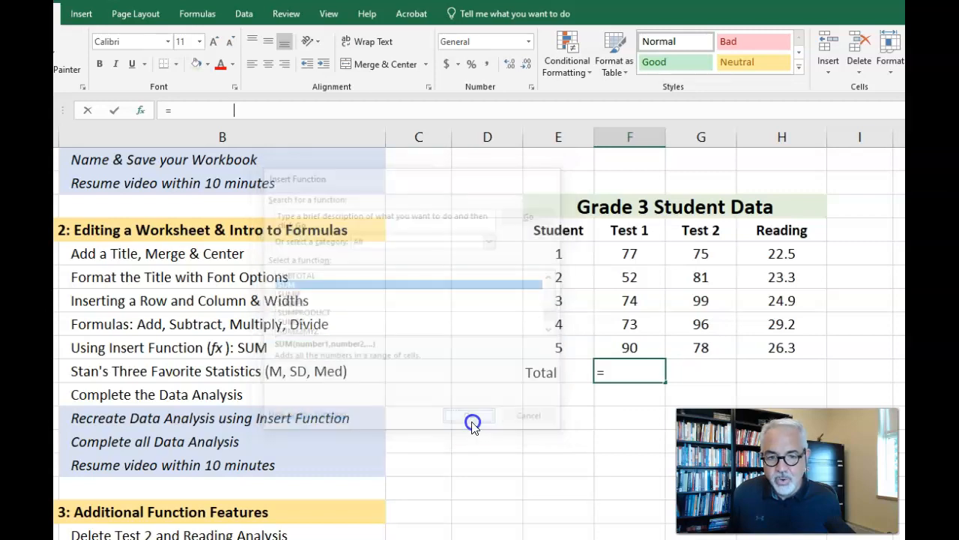
Step: Set the SUM range to the five Test 1 scores, F17:F21, and complete the formula
{"action": "left_click_drag", "start_coordinate": [467, 189], "coordinate": [331, 175]}
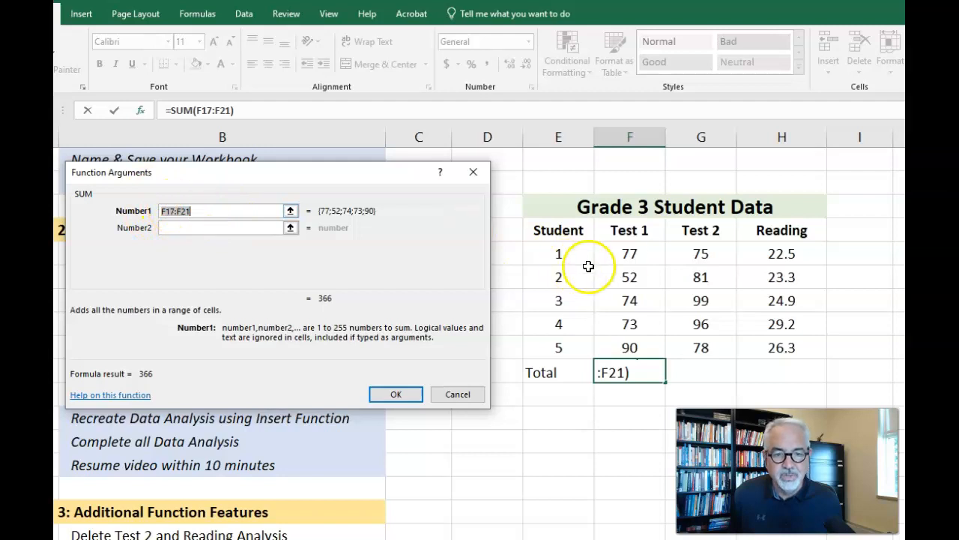
{"action": "left_click", "coordinate": [624, 253]}
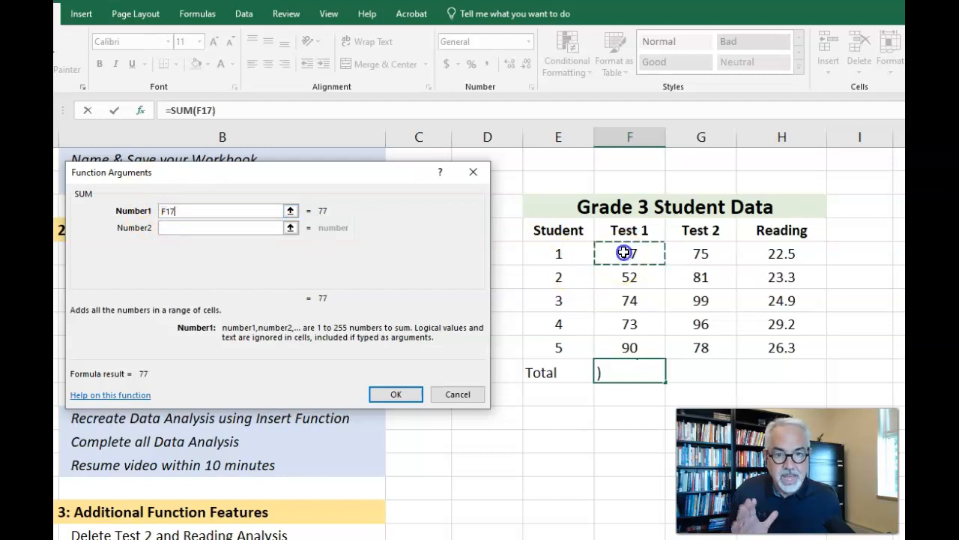
{"action": "left_click_drag", "start_coordinate": [624, 254], "coordinate": [630, 346]}
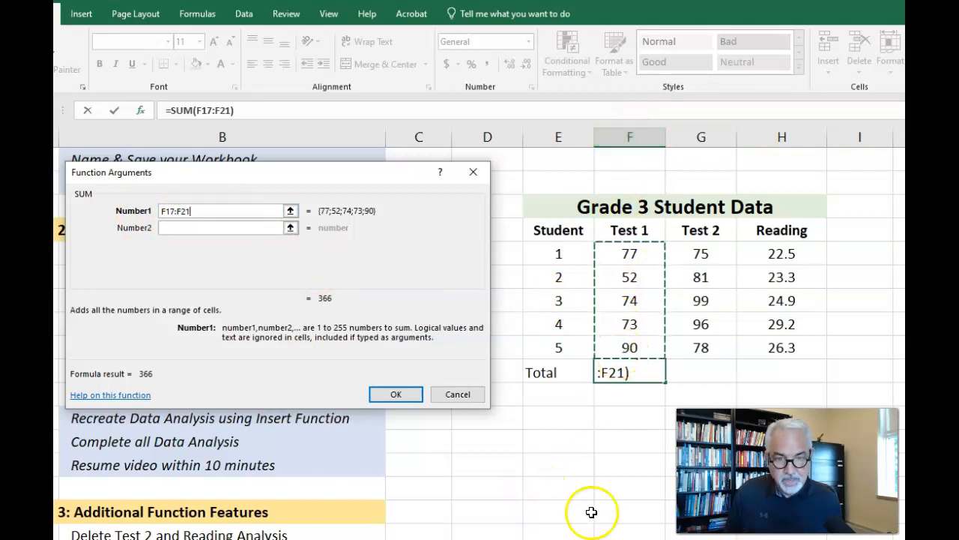
{"action": "left_click", "coordinate": [401, 399]}
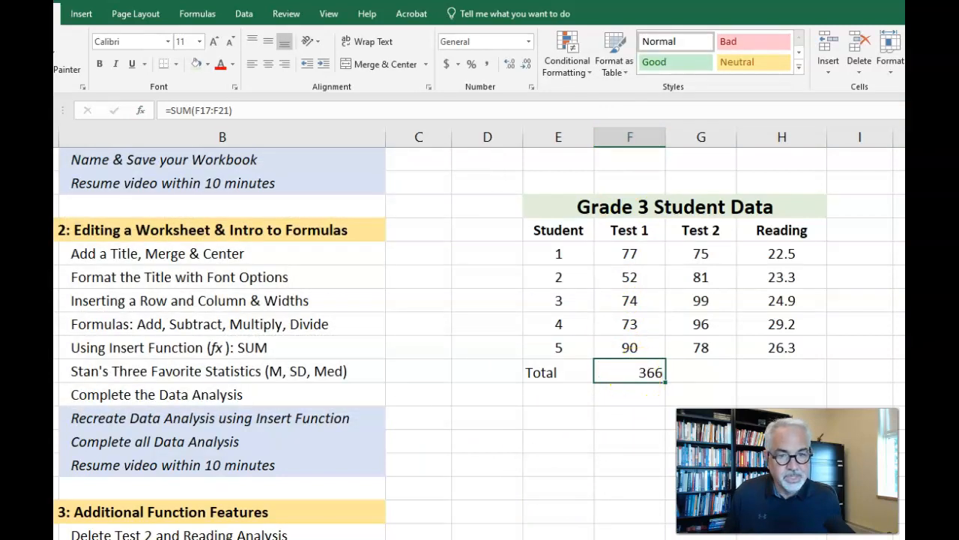
Step: Enter the row labels Average, SD and Median in cells E23 to E25, below Total
{"action": "left_click", "coordinate": [553, 389]}
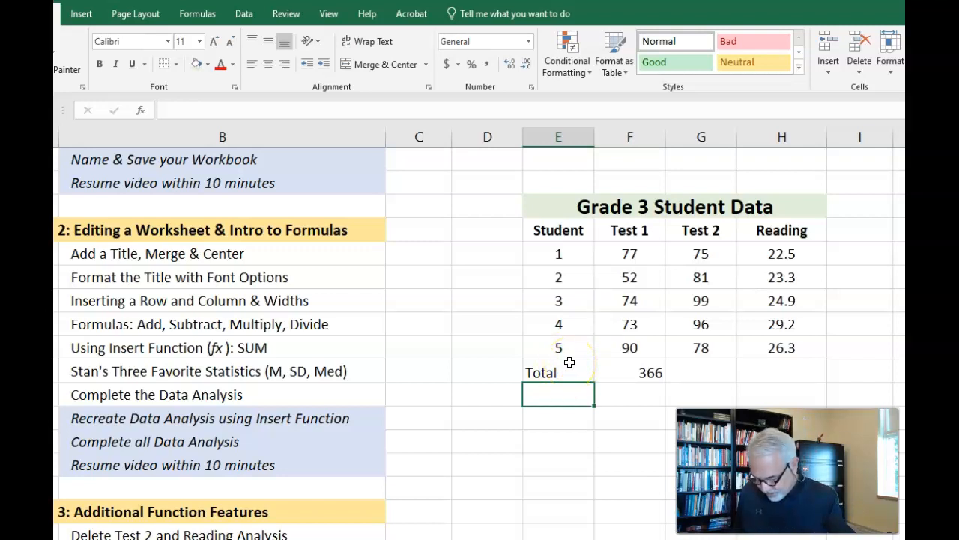
{"action": "type", "text": "Average"}
{"action": "key", "text": "Return"}
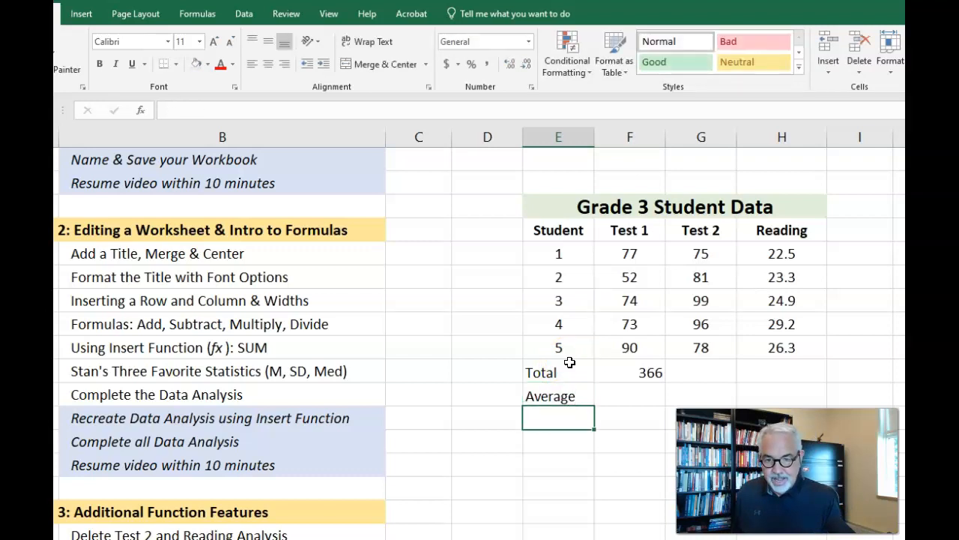
{"action": "type", "text": "Sta"}
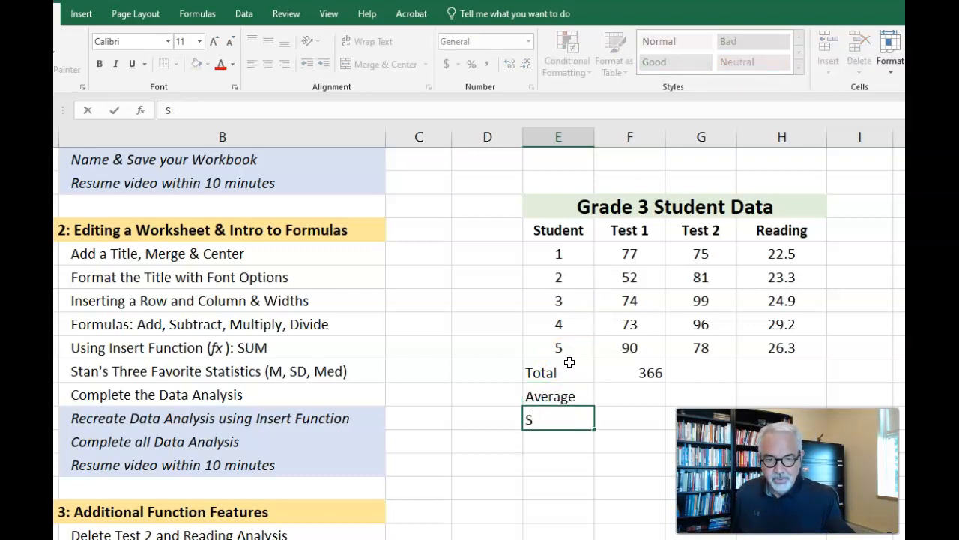
{"action": "key", "text": "Return"}
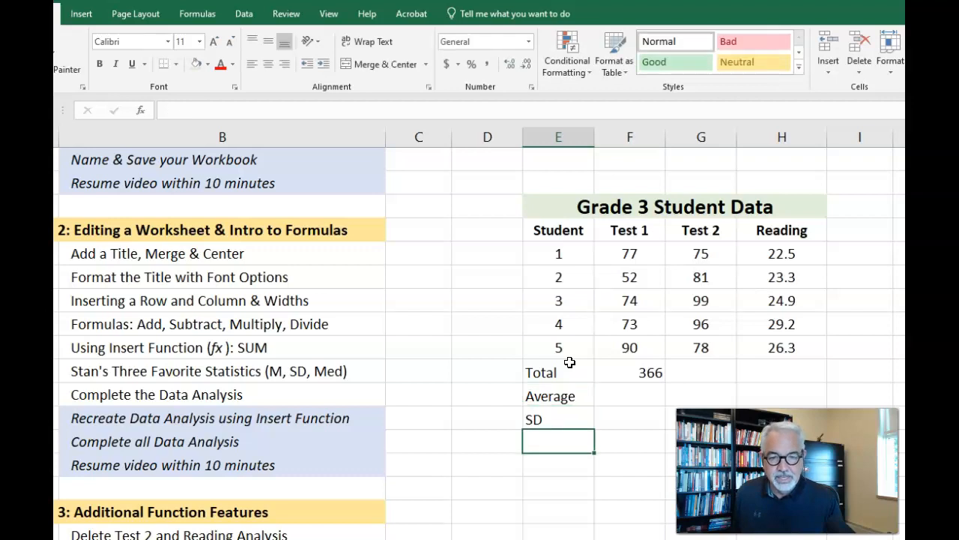
{"action": "type", "text": "Median"}
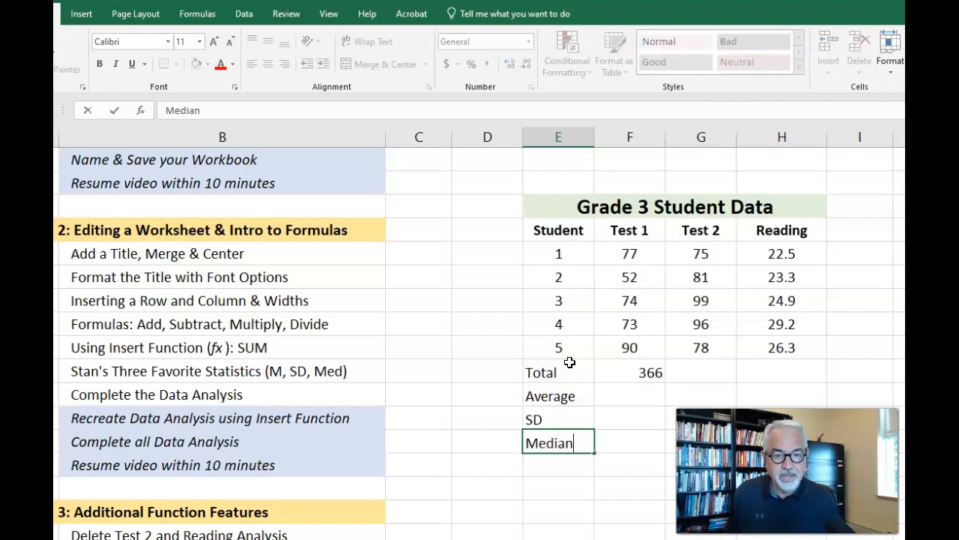
Step: Calculate the Test 1 average in cell F23 by searching for the AVERAGE function and applying it to F17:F21
{"action": "left_click", "coordinate": [626, 388]}
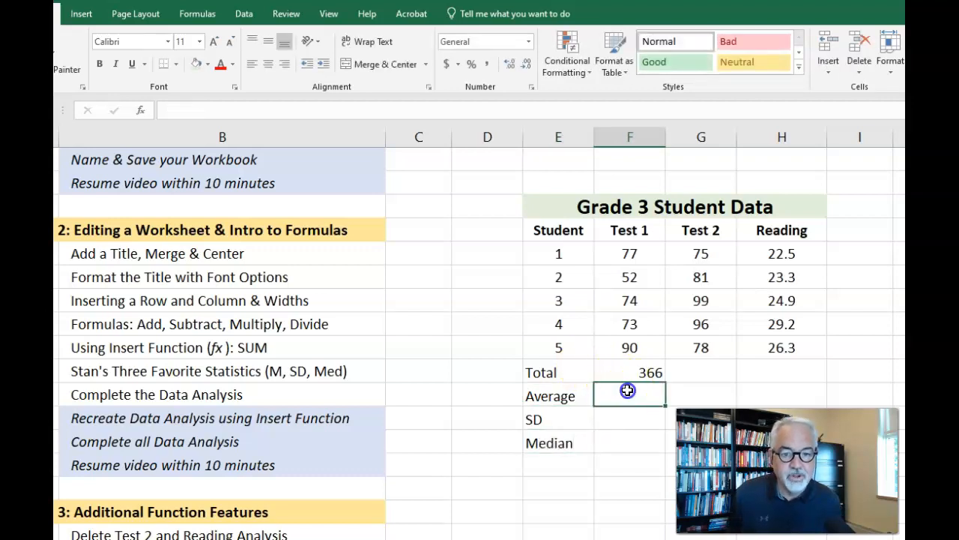
{"action": "left_click", "coordinate": [141, 113]}
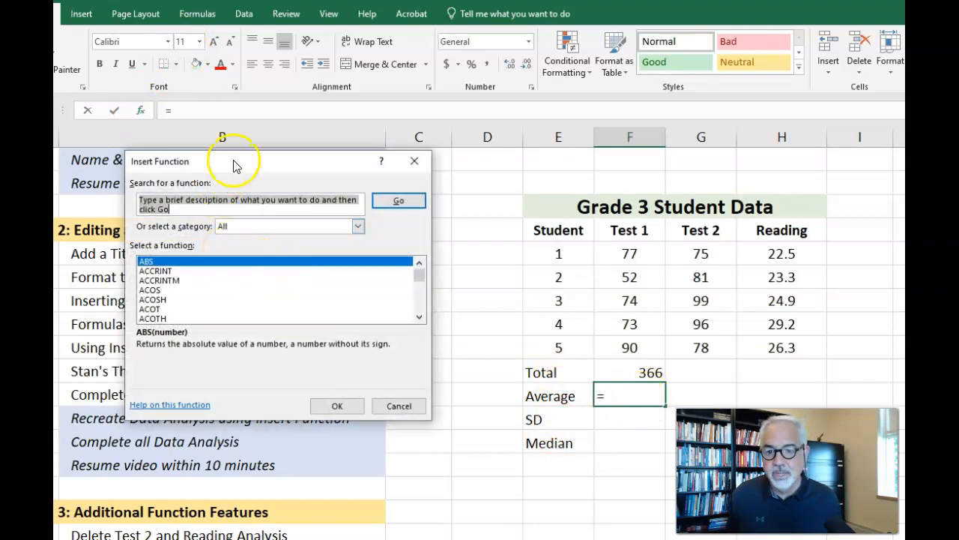
{"action": "left_click_drag", "start_coordinate": [234, 160], "coordinate": [313, 161]}
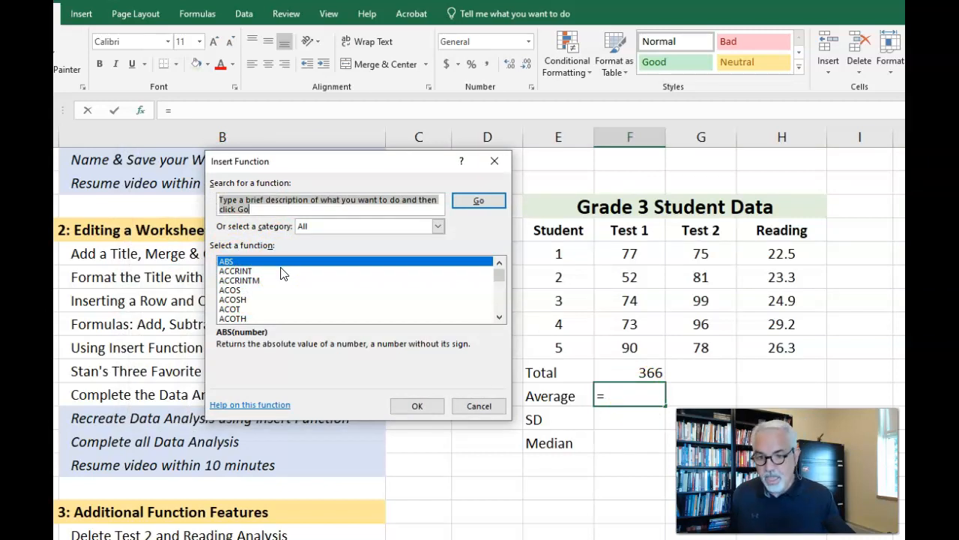
{"action": "type", "text": "Average"}
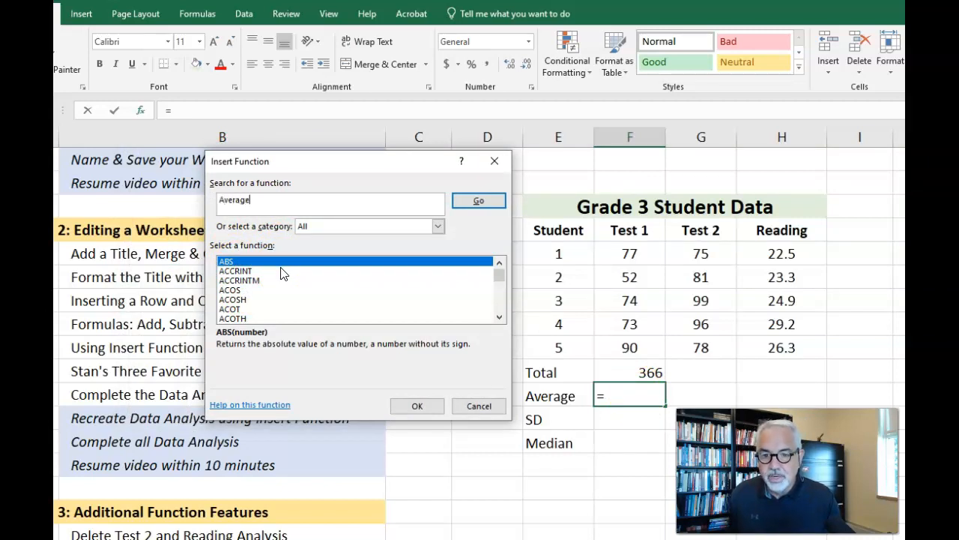
{"action": "key", "text": "Return"}
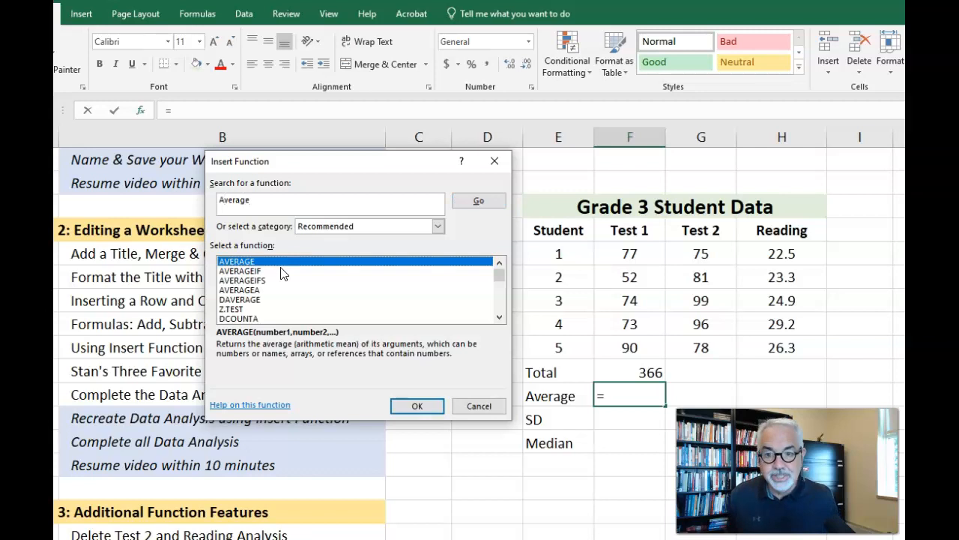
{"action": "left_click", "coordinate": [261, 203]}
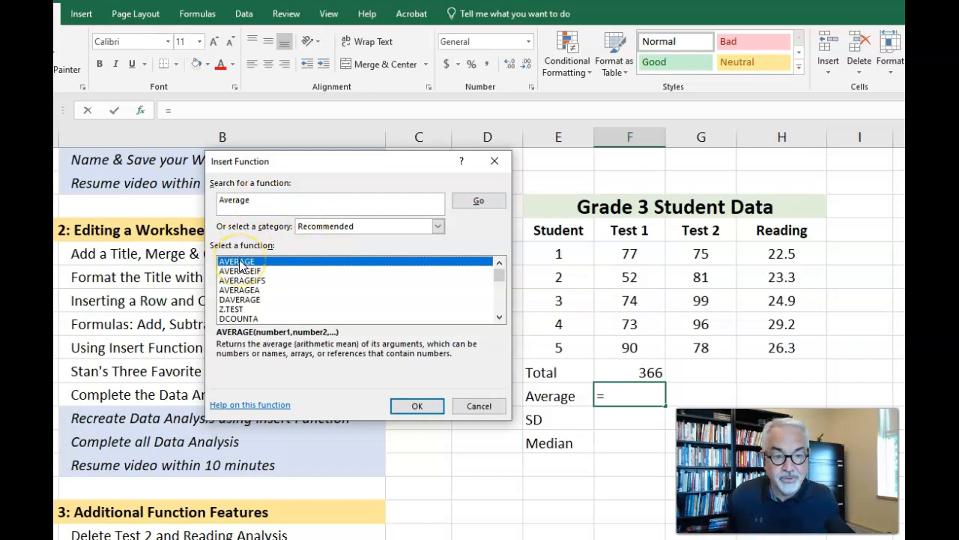
{"action": "left_click", "coordinate": [418, 405]}
{"action": "left_click_drag", "start_coordinate": [629, 253], "coordinate": [640, 350]}
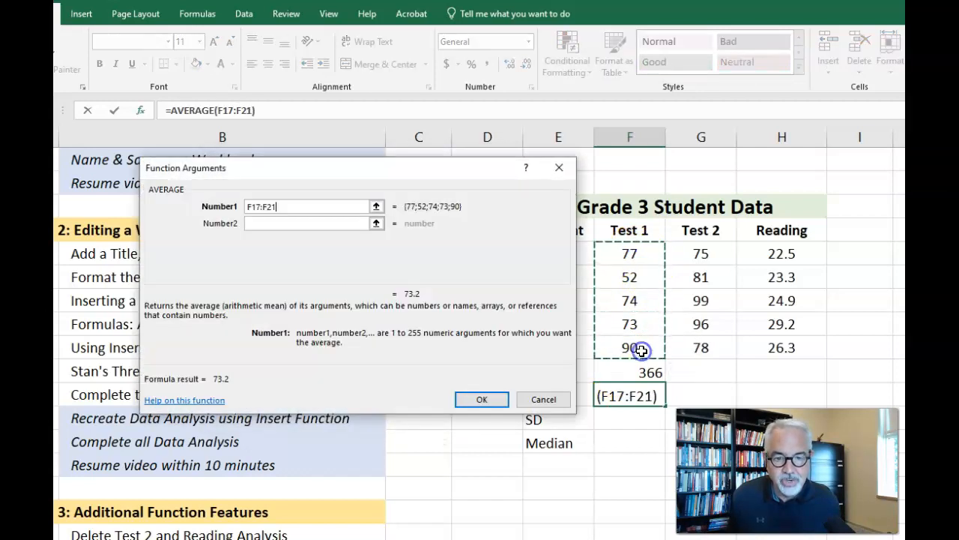
{"action": "left_click", "coordinate": [481, 400]}
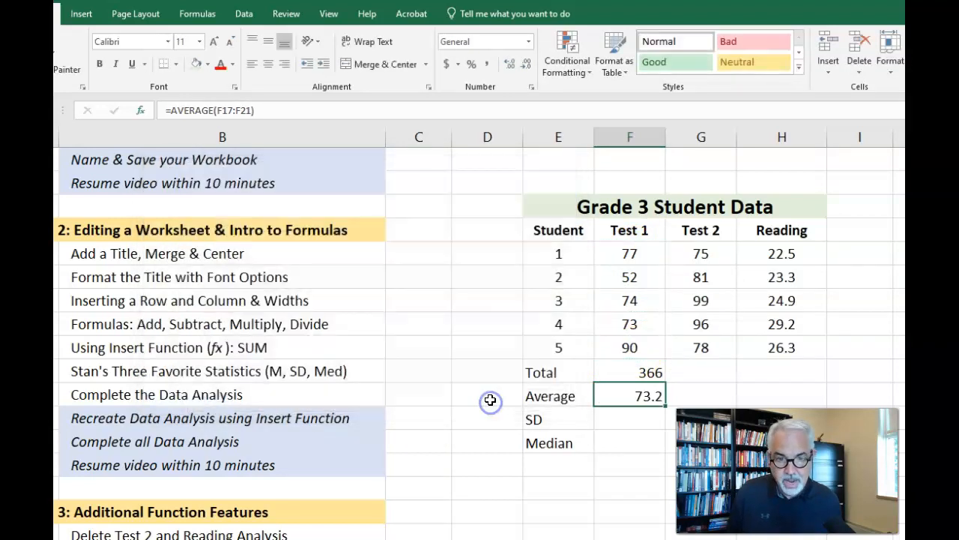
Step: Start inserting a function in the Test 1 SD cell F24 and browse all functions for a standard deviation option
{"action": "left_click", "coordinate": [656, 413]}
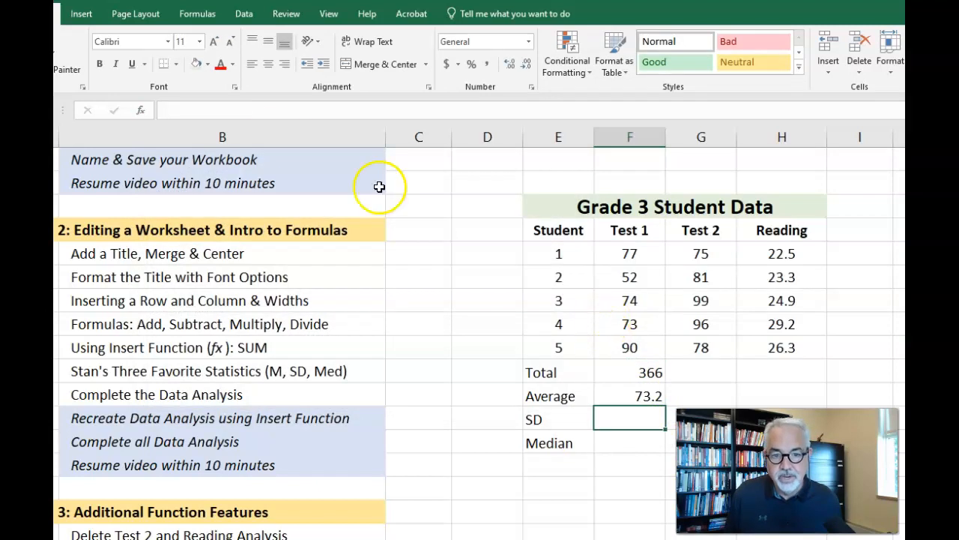
{"action": "left_click", "coordinate": [140, 111]}
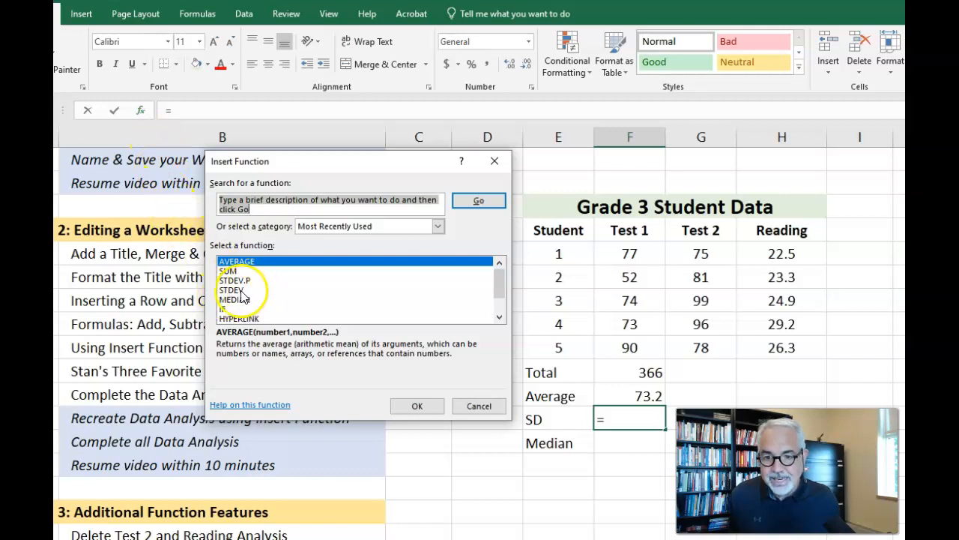
{"action": "scroll", "coordinate": [424, 299], "scroll_direction": "down", "scroll_amount": 1}
{"action": "scroll", "coordinate": [424, 299], "scroll_direction": "up", "scroll_amount": 1}
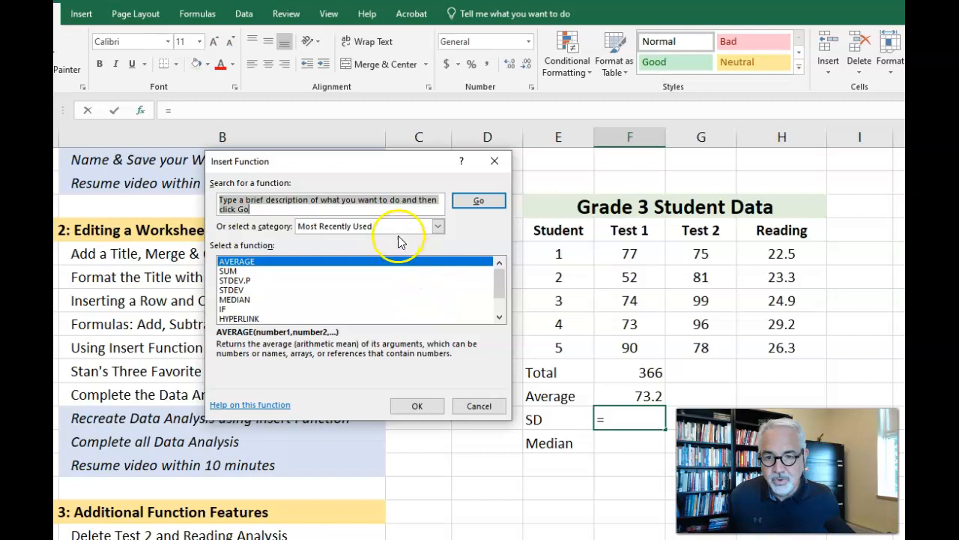
{"action": "left_click", "coordinate": [439, 225]}
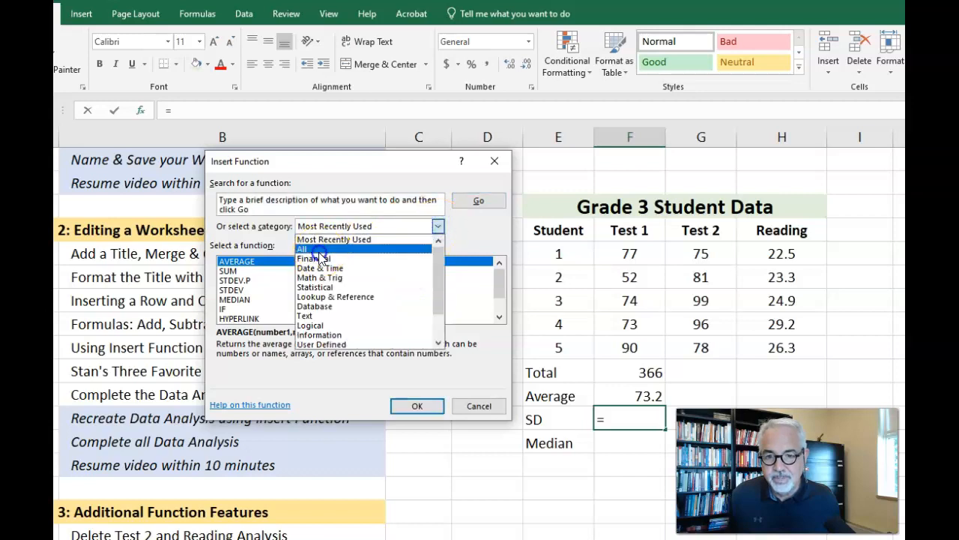
{"action": "left_click", "coordinate": [318, 249]}
{"action": "left_click_drag", "start_coordinate": [499, 278], "coordinate": [499, 309]}
{"action": "scroll", "coordinate": [427, 292], "scroll_direction": "up", "scroll_amount": 13}
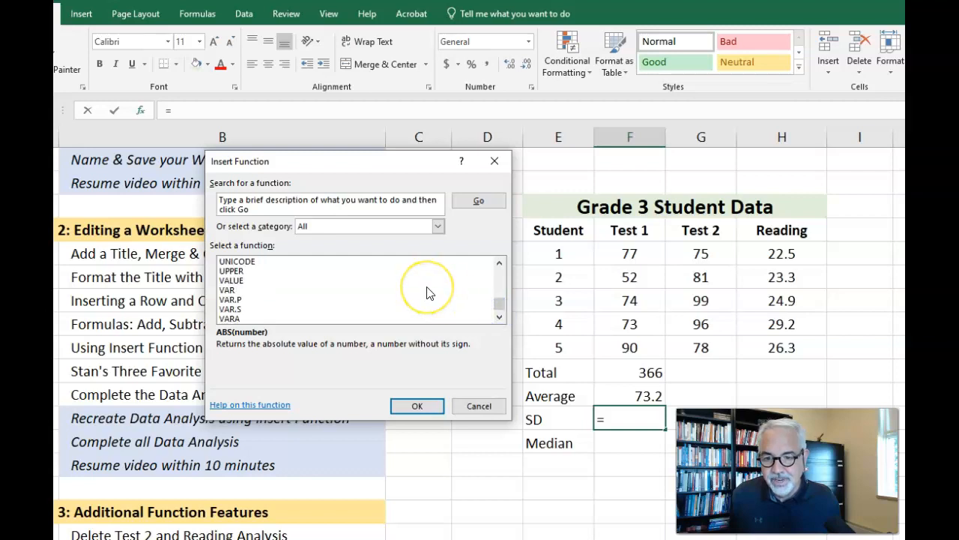
Step: Search for the STDEV function and insert it in F24 over the Test 1 scores F17:F21
{"action": "left_click", "coordinate": [300, 201]}
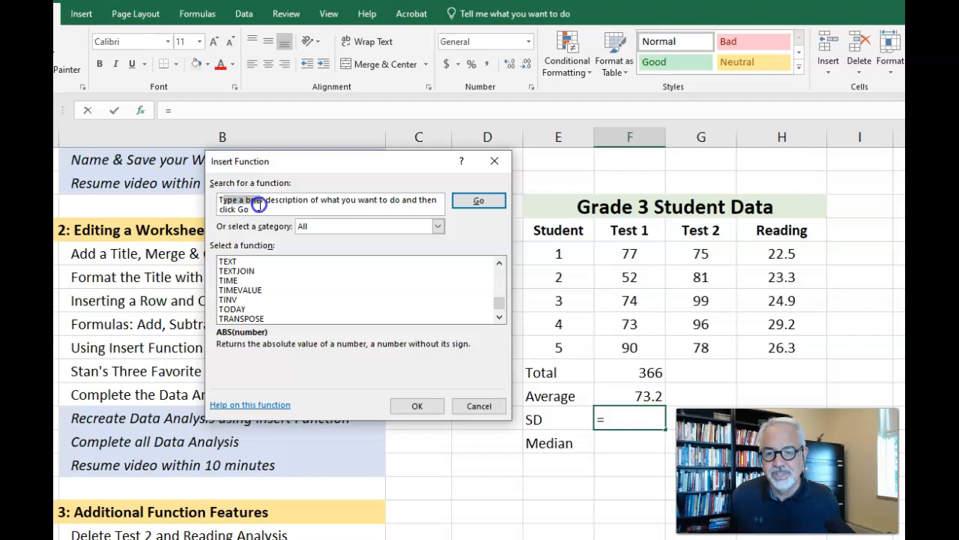
{"action": "left_click_drag", "start_coordinate": [260, 205], "coordinate": [206, 185]}
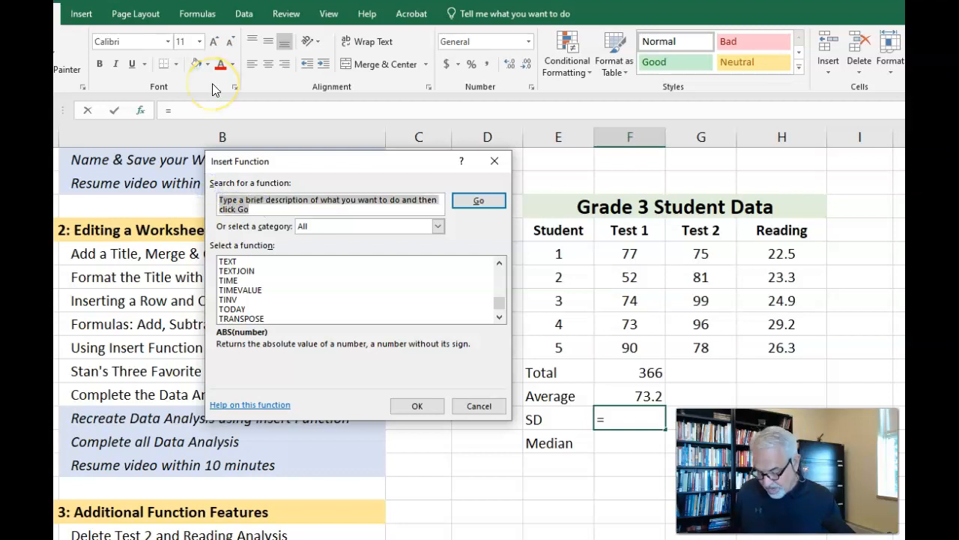
{"action": "type", "text": "STDEV"}
{"action": "key", "text": "Return"}
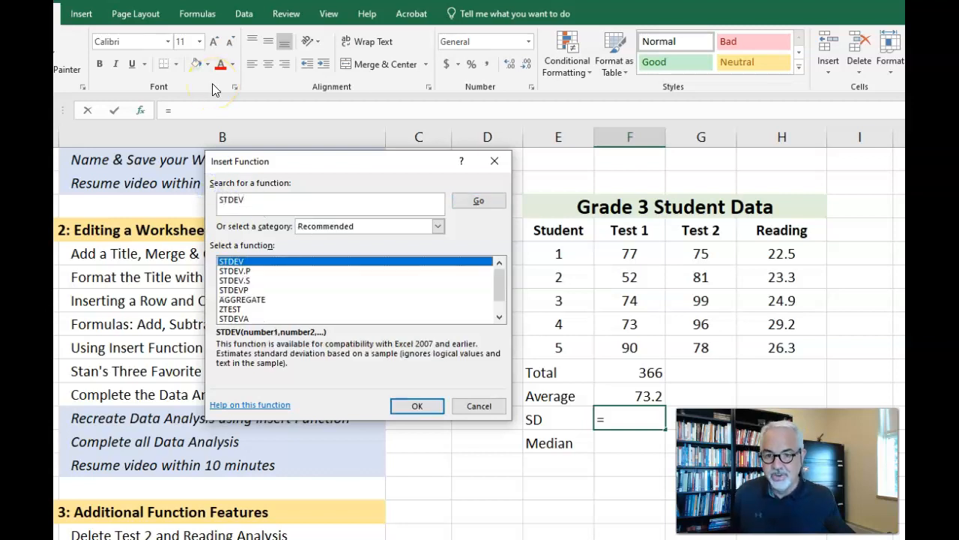
{"action": "left_click", "coordinate": [230, 262]}
{"action": "left_click", "coordinate": [417, 406]}
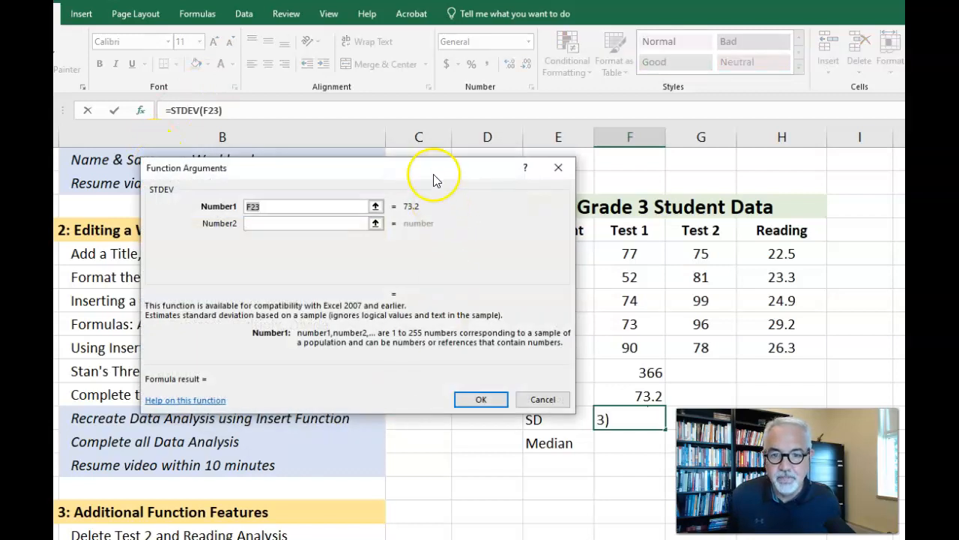
{"action": "left_click_drag", "start_coordinate": [435, 170], "coordinate": [380, 165]}
{"action": "left_click_drag", "start_coordinate": [628, 253], "coordinate": [627, 345]}
{"action": "left_click", "coordinate": [426, 395]}
Step: Calculate the Test 1 median in cell F25 by searching for the MEDIAN function and applying it to F17:F21
{"action": "left_click", "coordinate": [621, 444]}
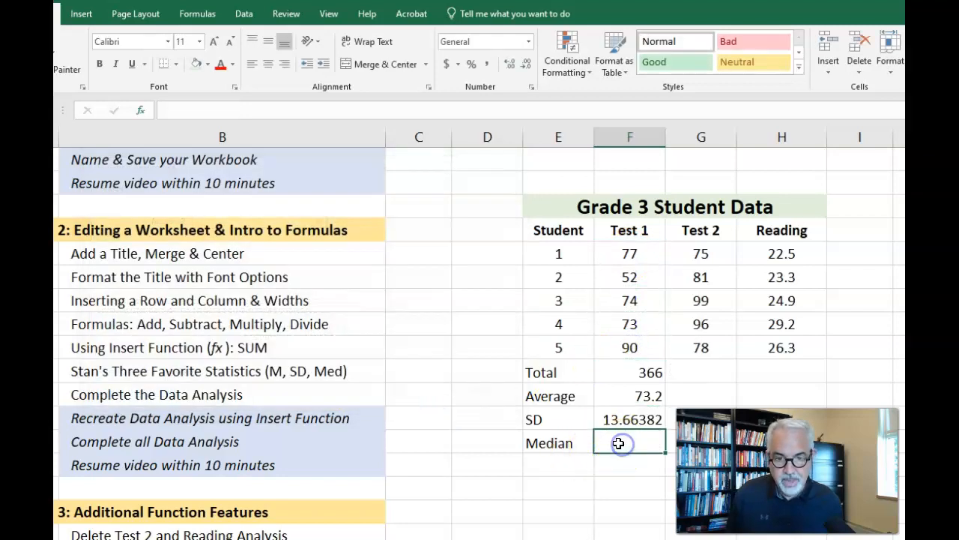
{"action": "left_click", "coordinate": [142, 113]}
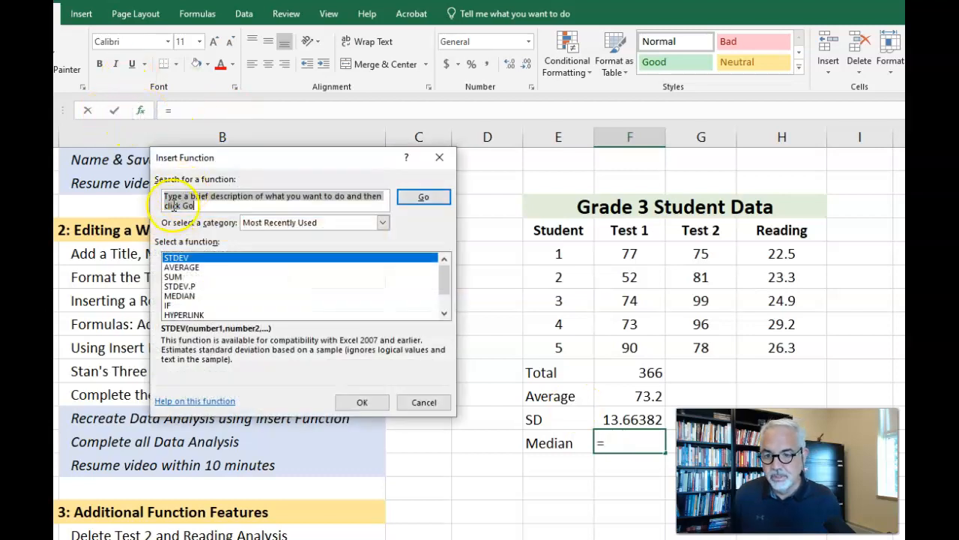
{"action": "type", "text": "Median"}
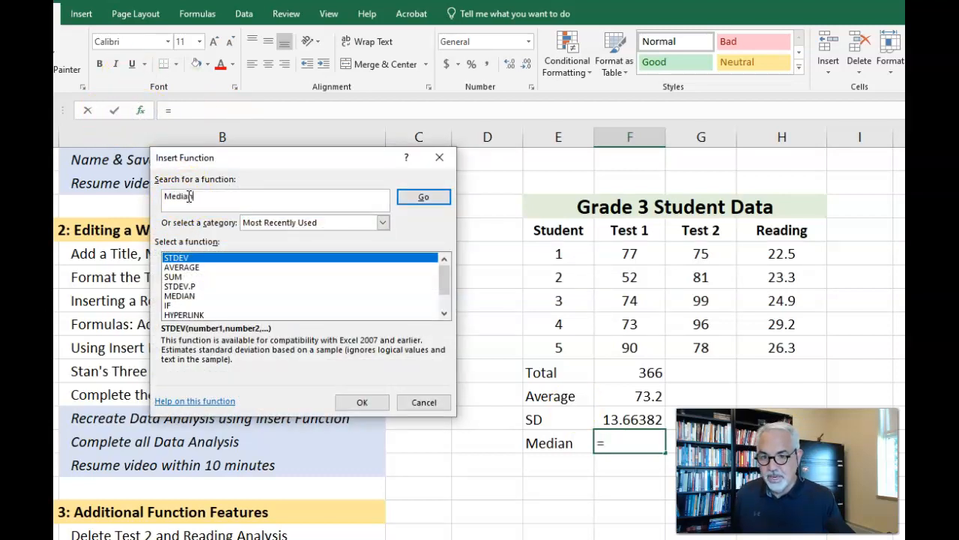
{"action": "key", "text": "Return"}
{"action": "left_click", "coordinate": [180, 261]}
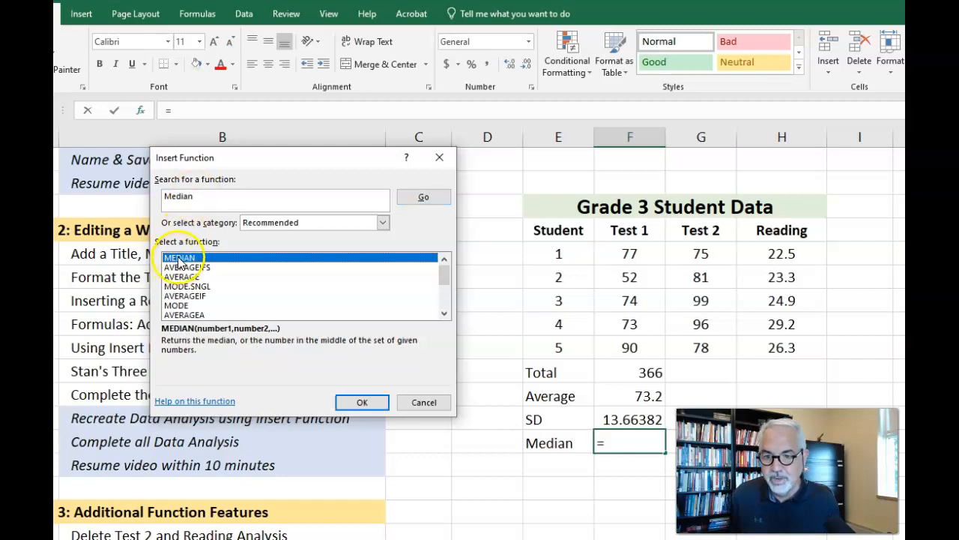
{"action": "left_click", "coordinate": [362, 402]}
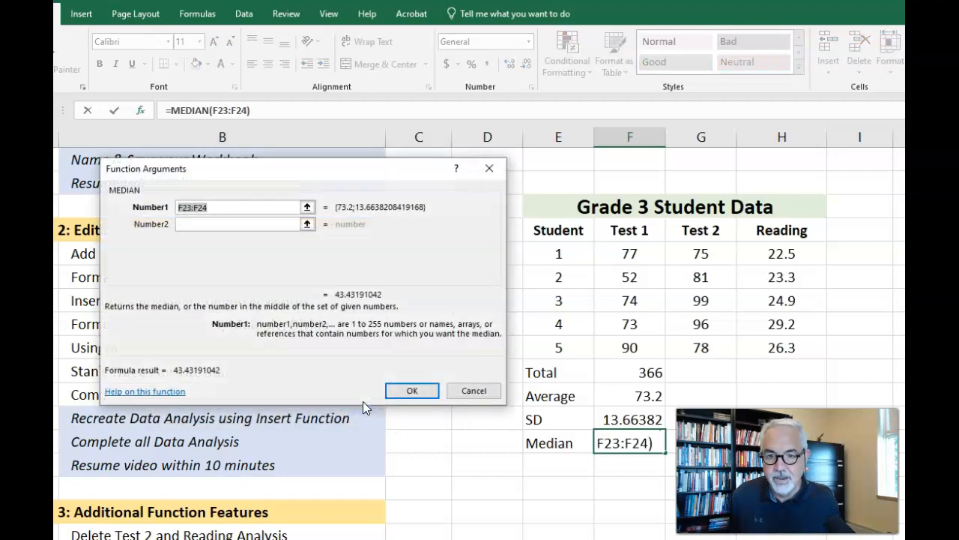
{"action": "left_click_drag", "start_coordinate": [629, 254], "coordinate": [632, 347]}
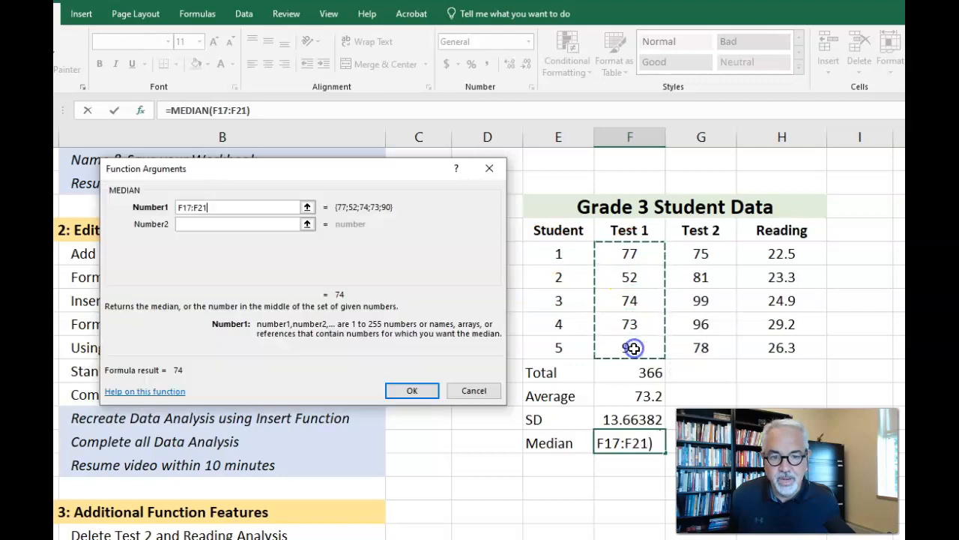
{"action": "left_click", "coordinate": [402, 393]}
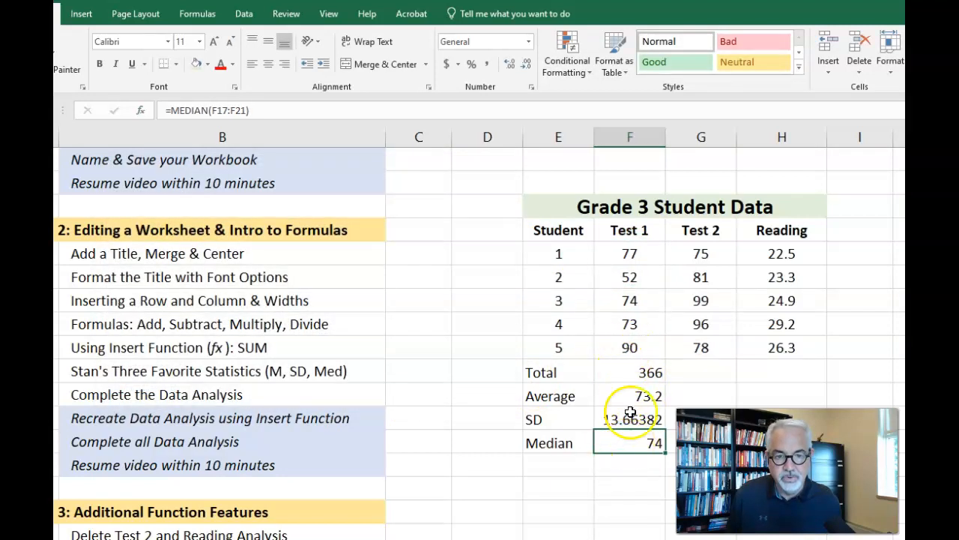
Step: Reduce the Test 1 SD in cell F24 to one decimal place
{"action": "left_click", "coordinate": [635, 369]}
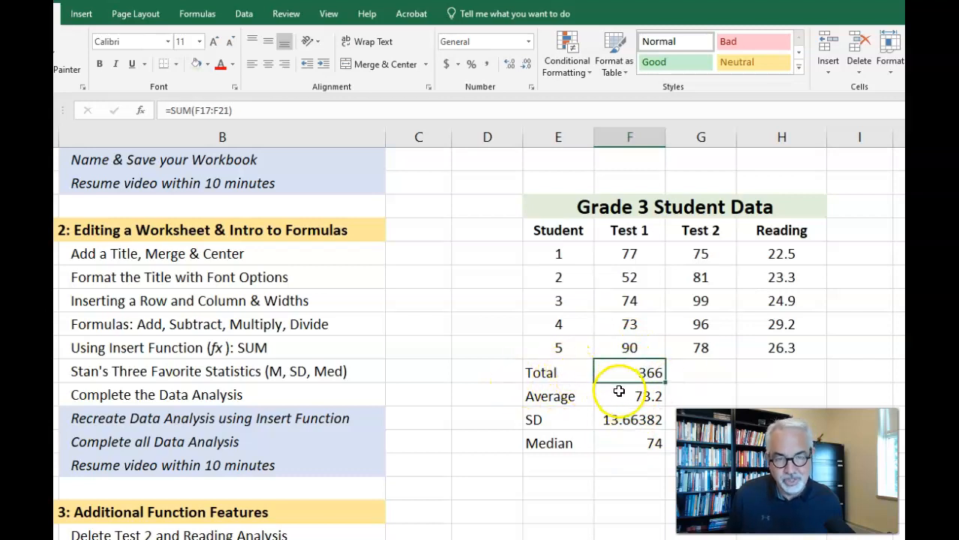
{"action": "left_click_drag", "start_coordinate": [625, 396], "coordinate": [627, 445]}
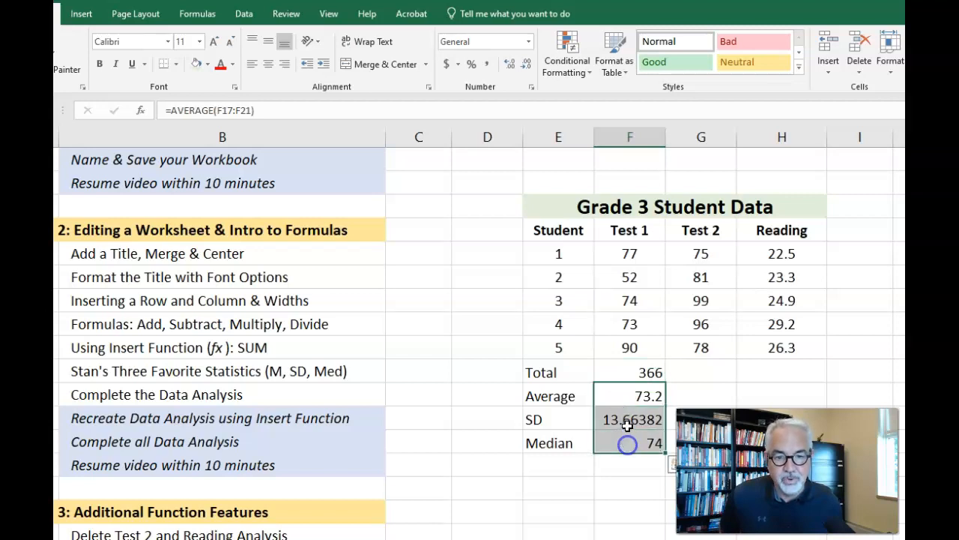
{"action": "left_click", "coordinate": [621, 418]}
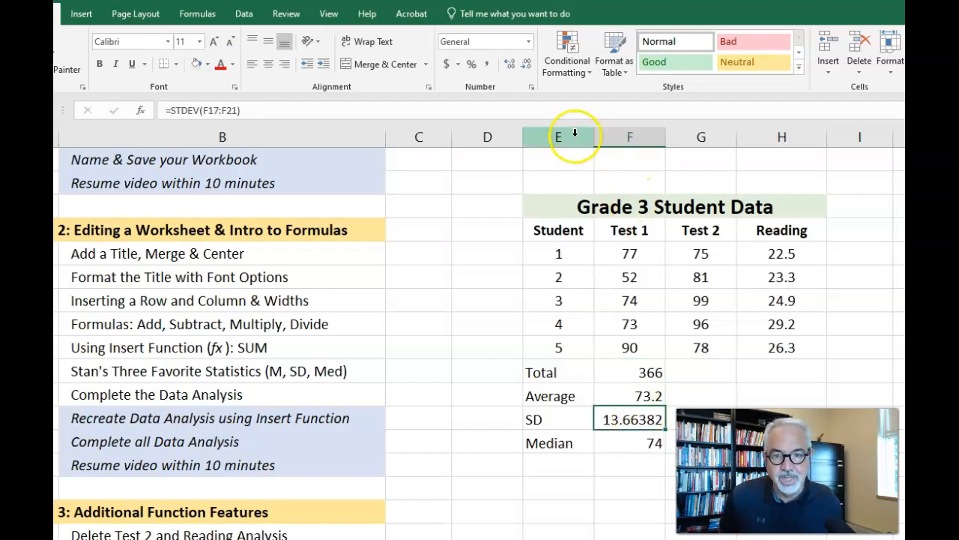
{"action": "left_click", "coordinate": [527, 66]}
{"action": "left_click", "coordinate": [527, 66]}
{"action": "left_click", "coordinate": [528, 65]}
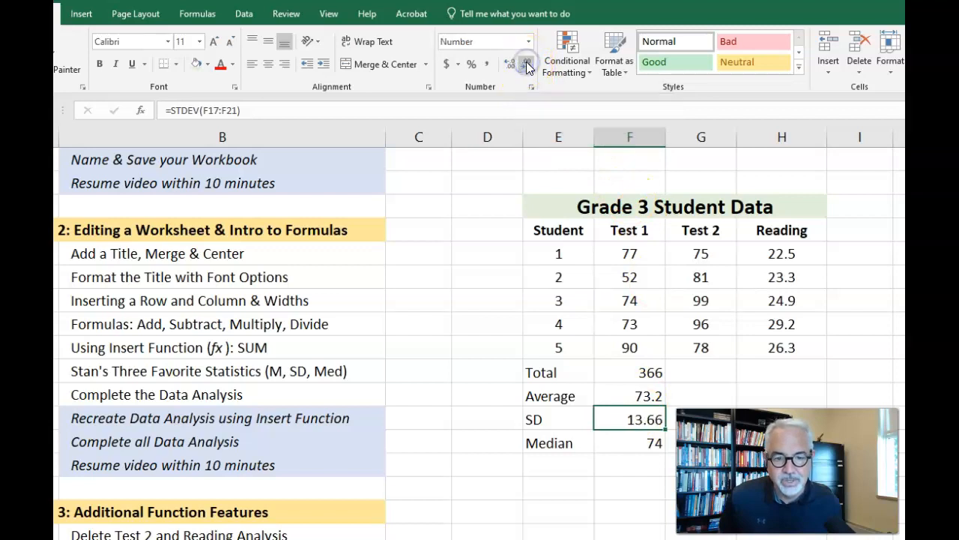
{"action": "left_click", "coordinate": [527, 66]}
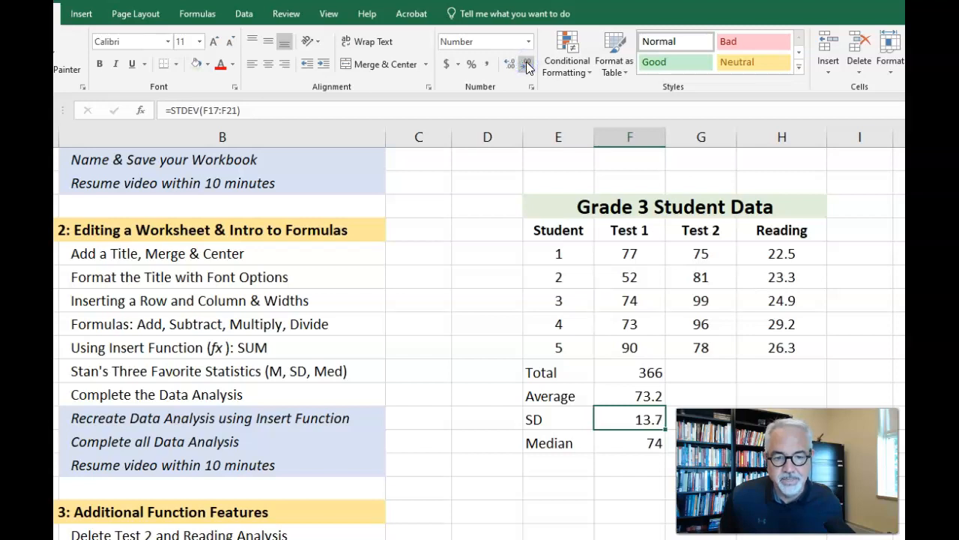
{"action": "left_click", "coordinate": [635, 508]}
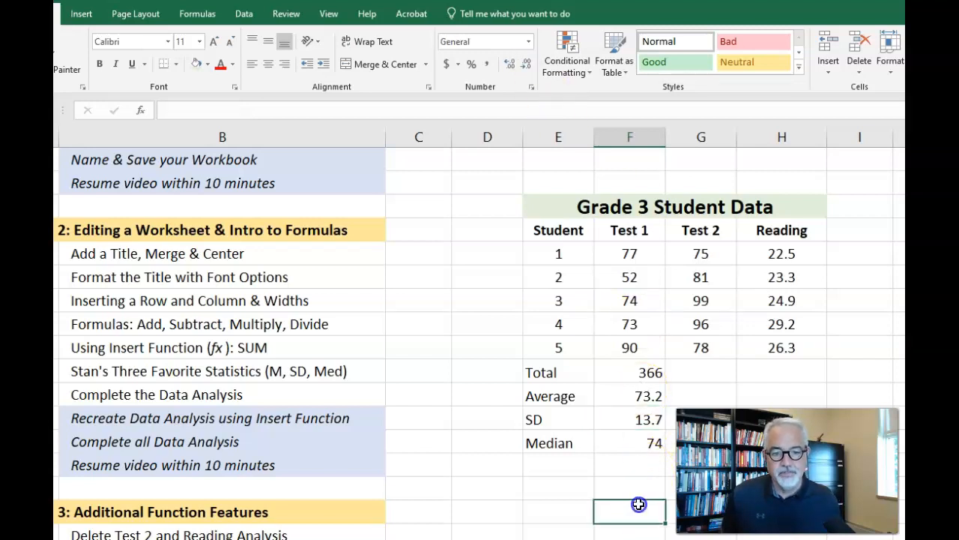
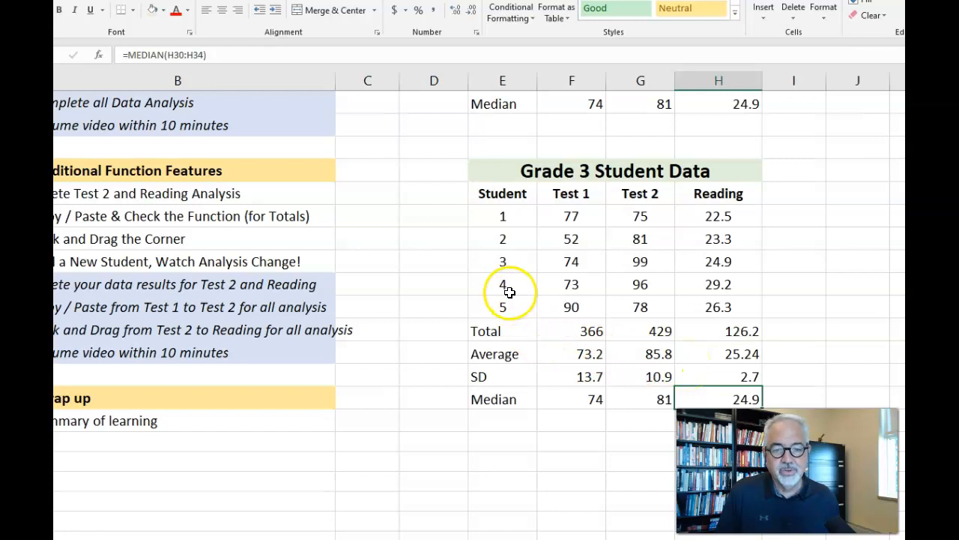
Step: Insert a blank row of cells across columns E to H above the Total row of the lower Grade 3 Student Data table
{"action": "left_click_drag", "start_coordinate": [503, 326], "coordinate": [724, 328]}
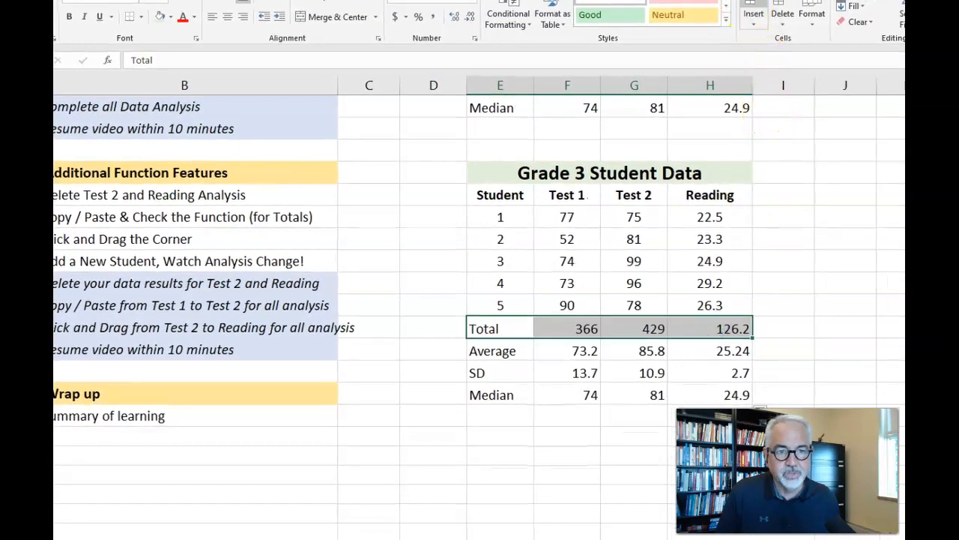
{"action": "left_click", "coordinate": [753, 9]}
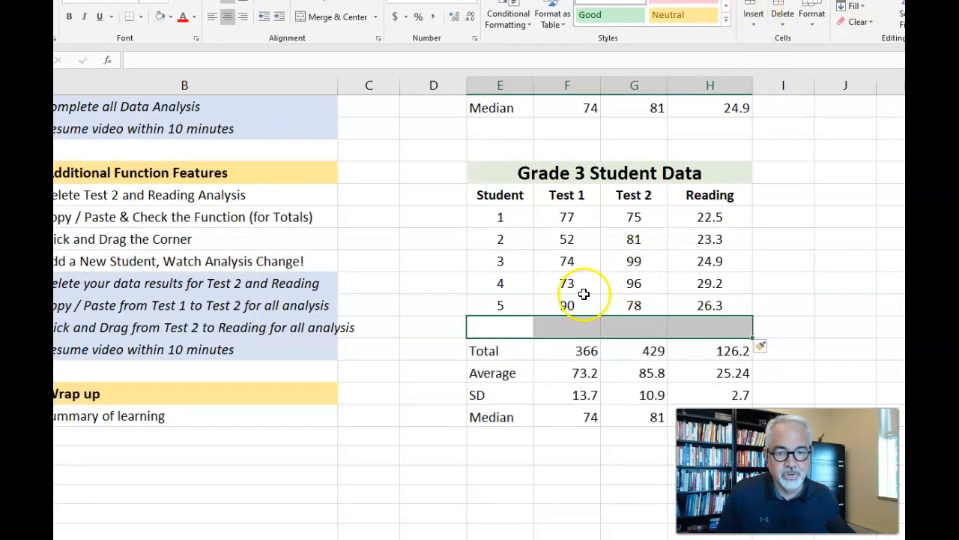
{"action": "left_click", "coordinate": [509, 328]}
{"action": "left_click", "coordinate": [575, 330]}
{"action": "left_click", "coordinate": [640, 327]}
{"action": "left_click", "coordinate": [719, 326]}
Step: Add student 6 in the blank row with a Test 1 score of 100
{"action": "left_click", "coordinate": [500, 326]}
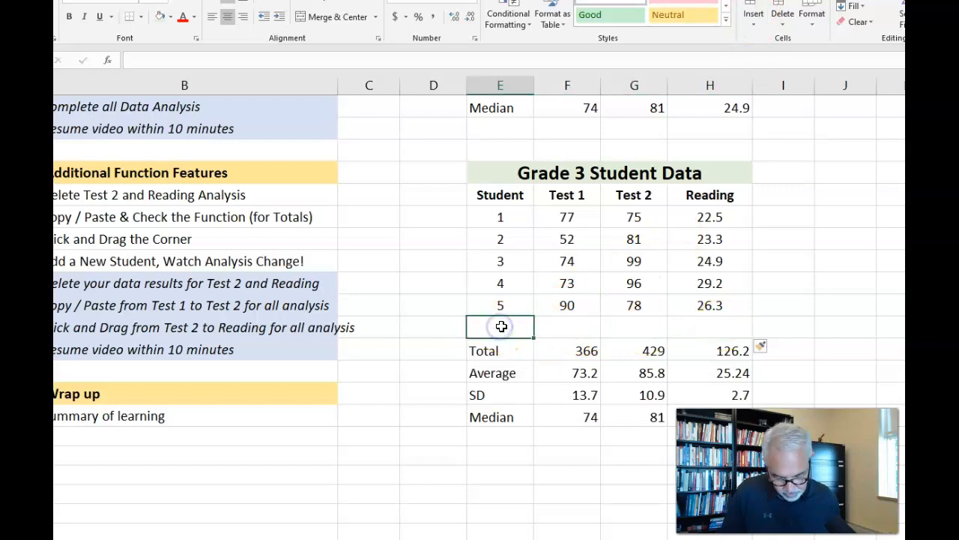
{"action": "type", "text": "6"}
{"action": "left_click", "coordinate": [573, 323]}
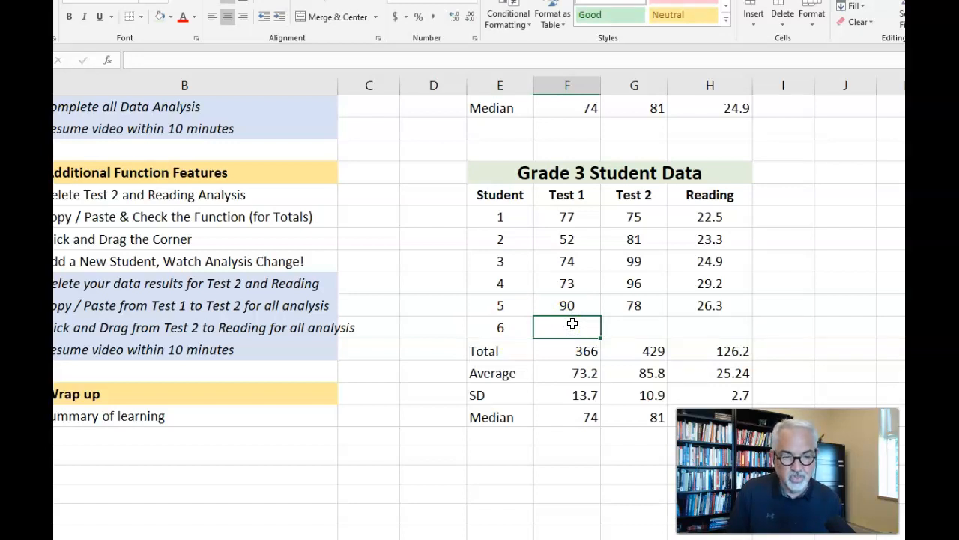
{"action": "type", "text": "100"}
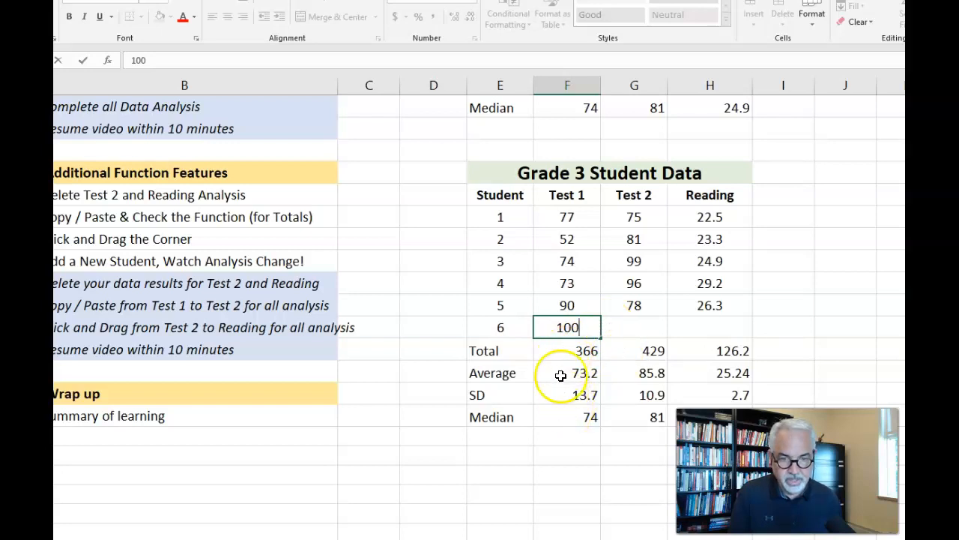
{"action": "key", "text": "Return"}
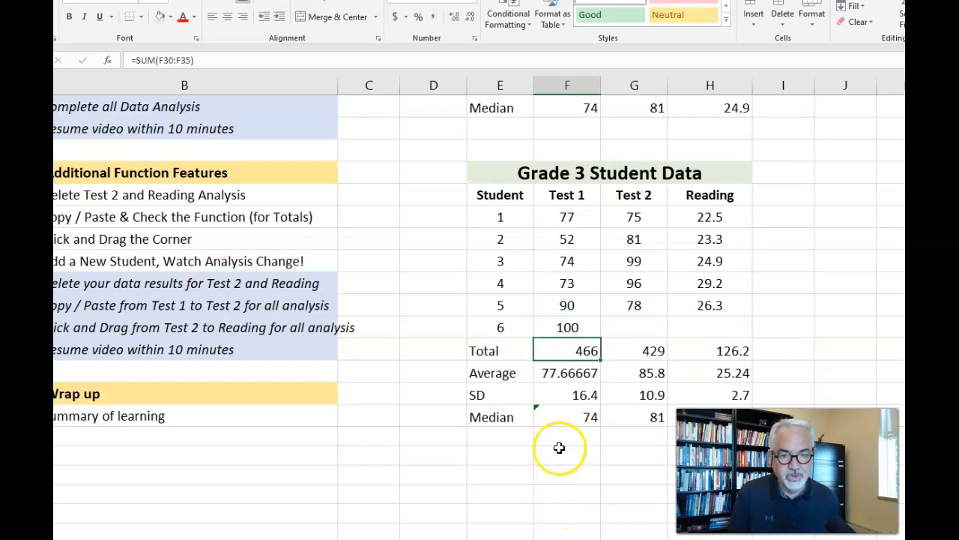
Step: Check which score ranges the Test 1 Total, Average and SD formulas cover in the lower table
{"action": "double_click", "coordinate": [561, 353]}
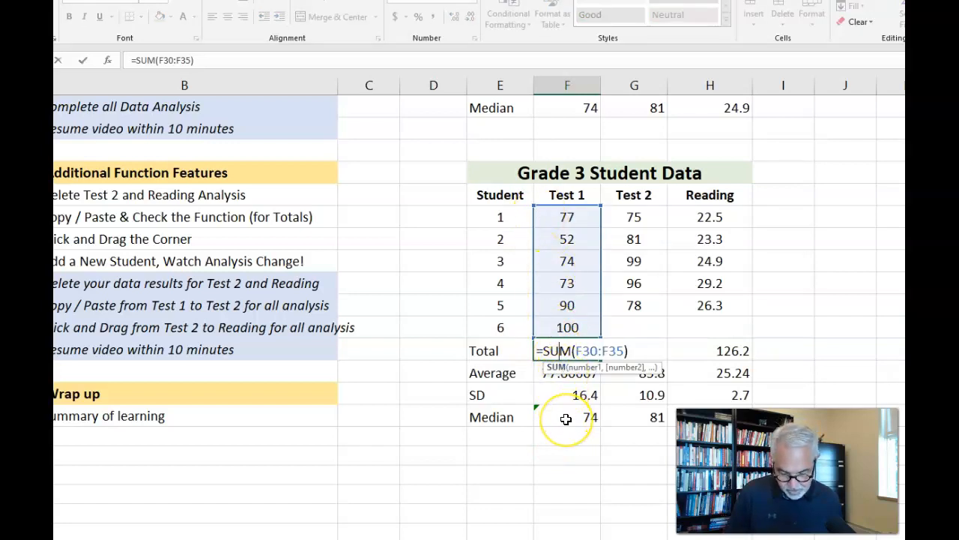
{"action": "key", "text": "Return"}
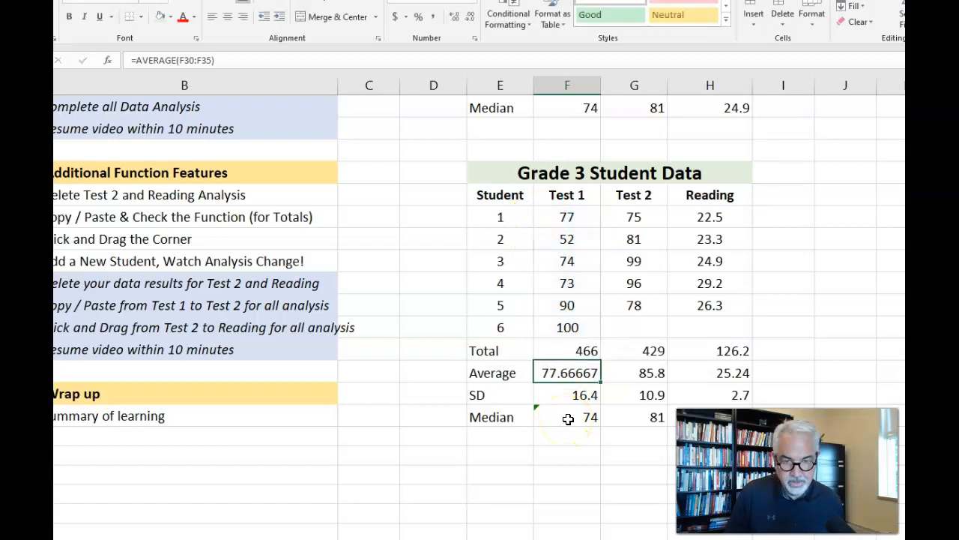
{"action": "double_click", "coordinate": [574, 372]}
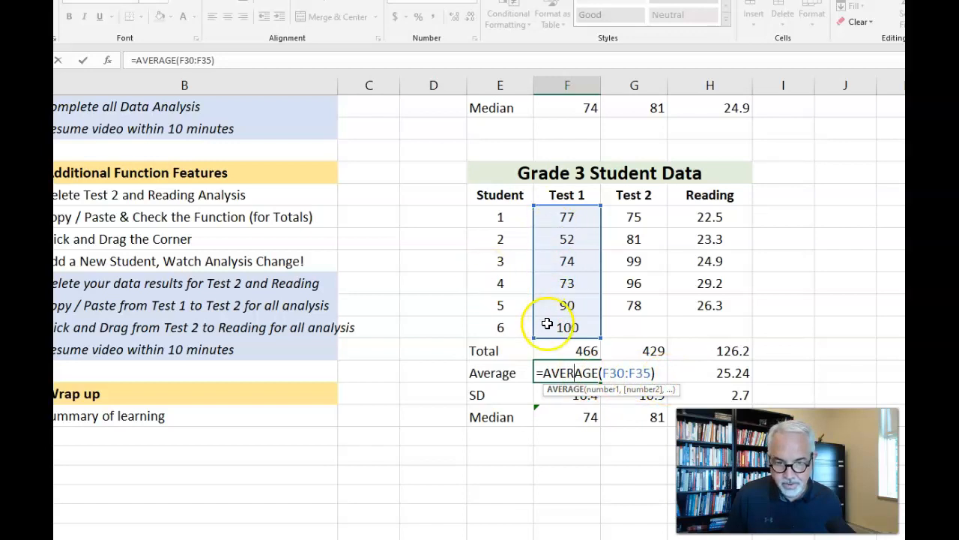
{"action": "key", "text": "Return"}
{"action": "double_click", "coordinate": [585, 395]}
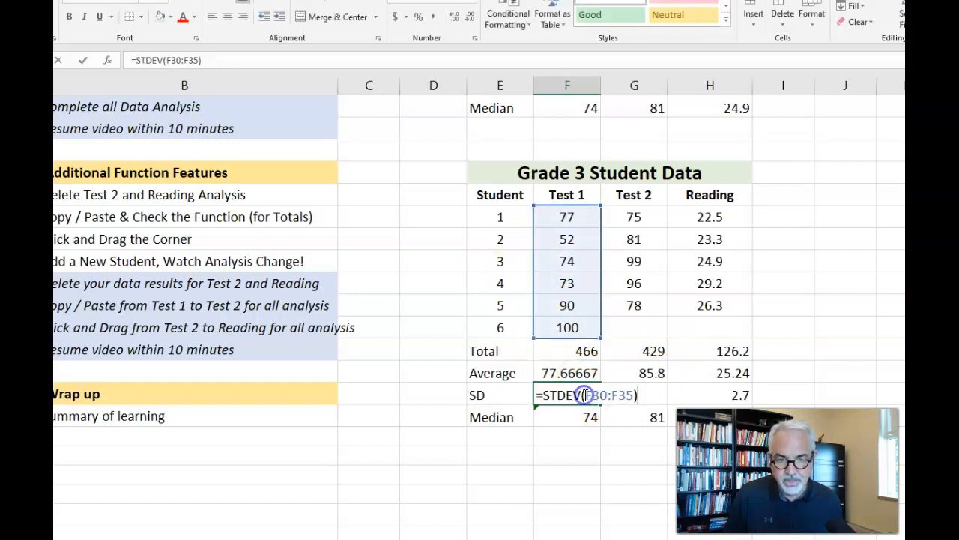
{"action": "key", "text": "Return"}
Step: Extend the Test 1 Median formula in the lower table to cover F30:F35
{"action": "double_click", "coordinate": [574, 416]}
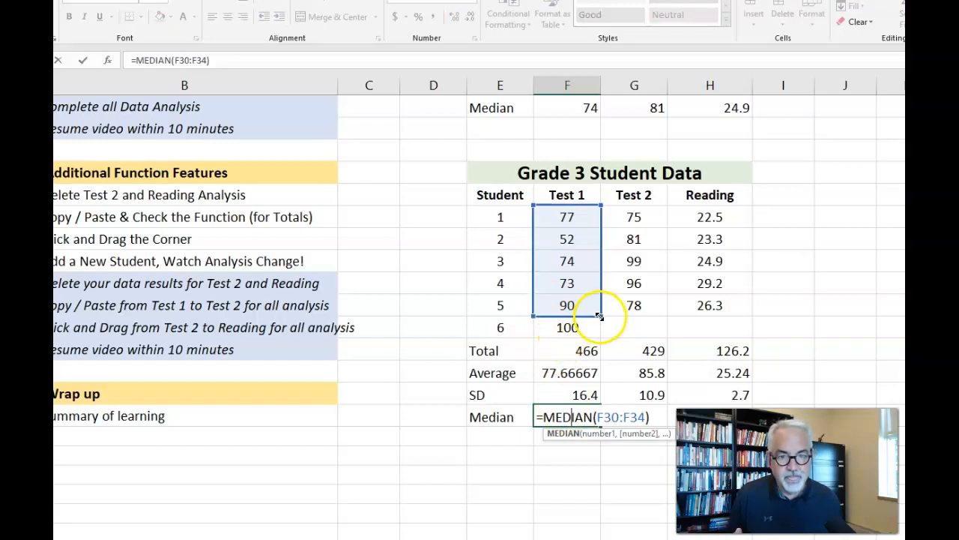
{"action": "double_click", "coordinate": [202, 60]}
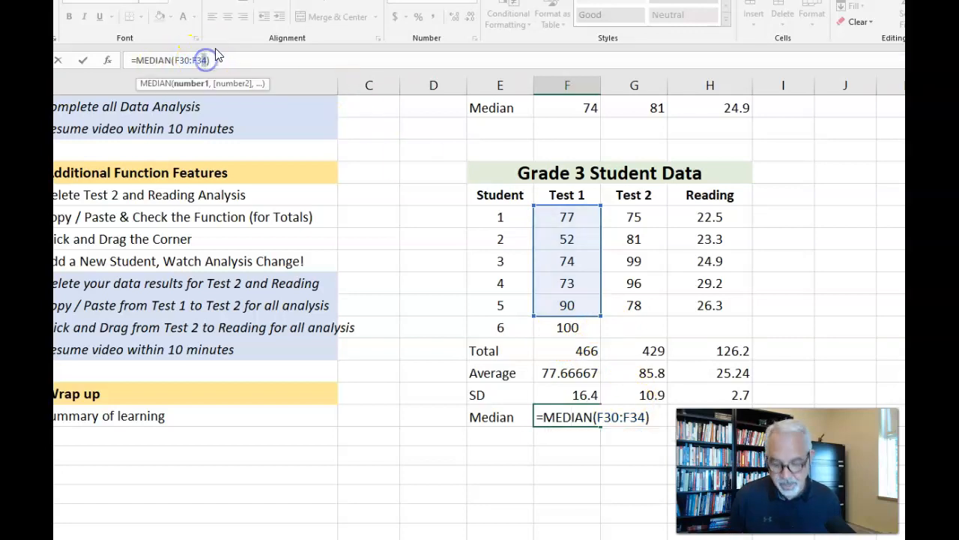
{"action": "type", "text": "5"}
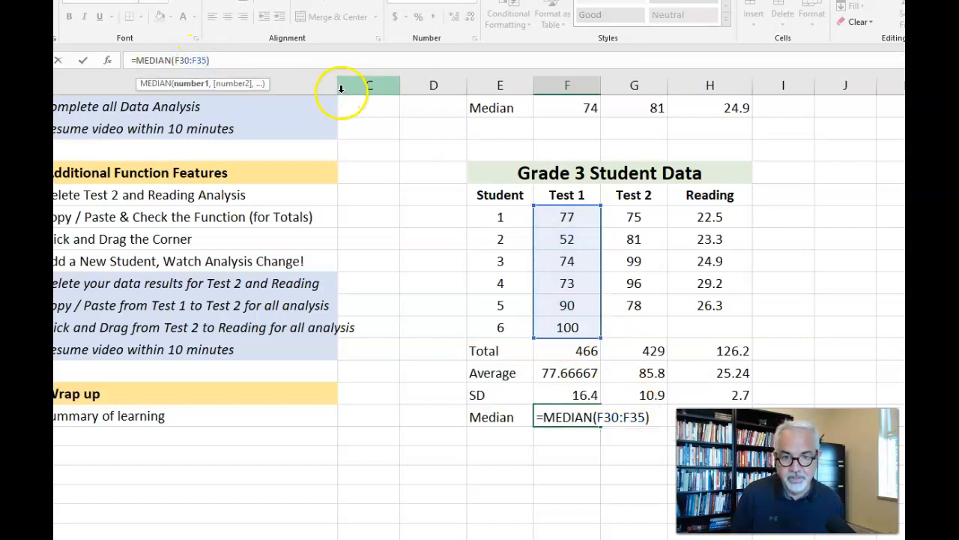
{"action": "key", "text": "Return"}
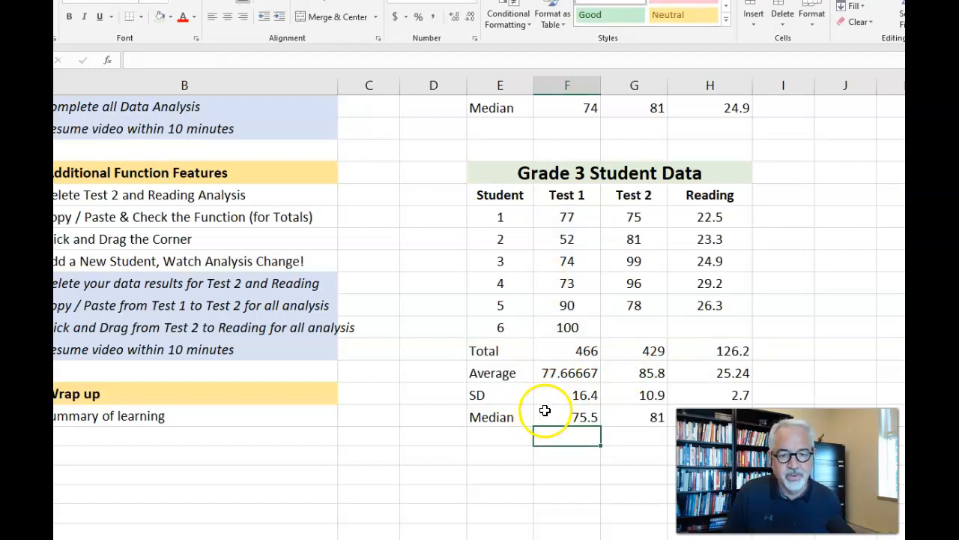
Step: Reduce the Test 1 average in the lower table to one decimal place
{"action": "left_click", "coordinate": [562, 373]}
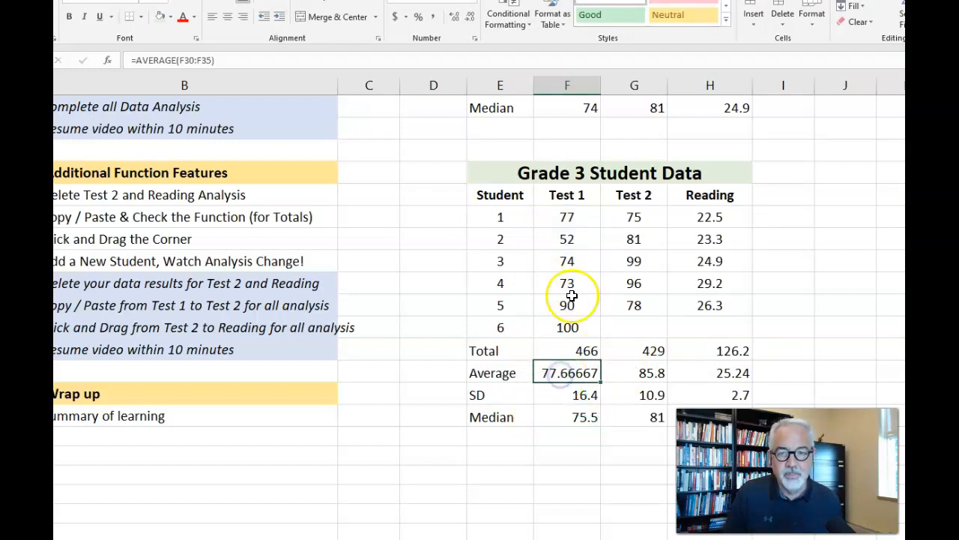
{"action": "left_click", "coordinate": [469, 18]}
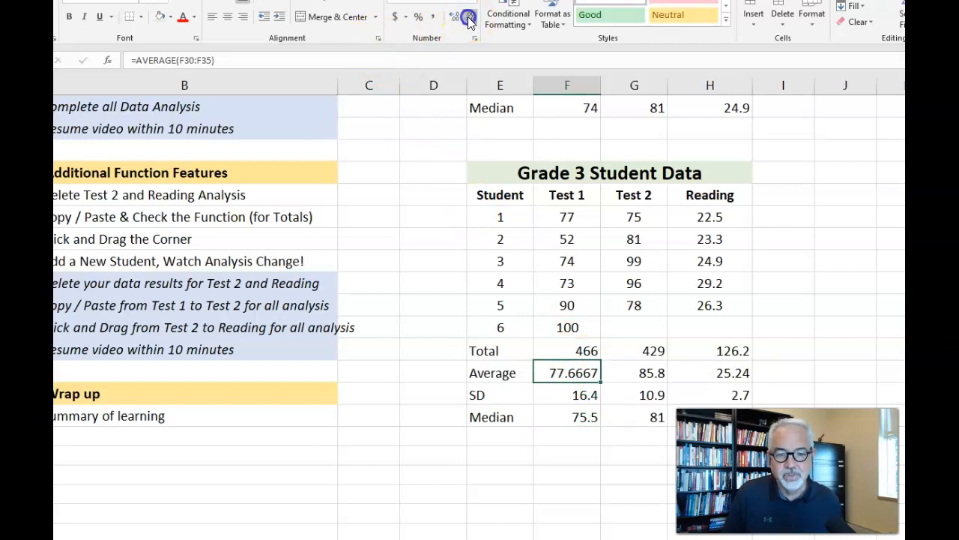
{"action": "left_click", "coordinate": [469, 18]}
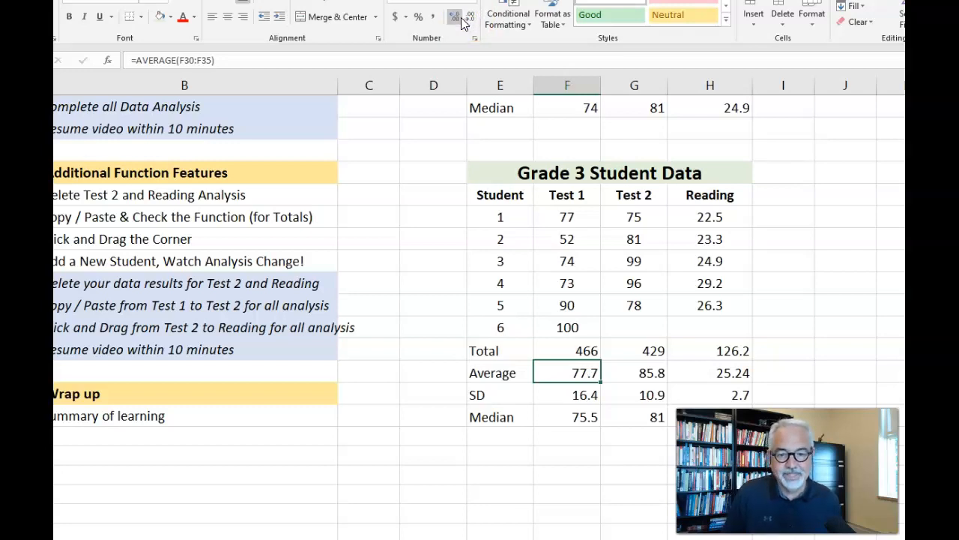
Step: Enter a Test 2 score of 100 for student 6
{"action": "left_click", "coordinate": [637, 318]}
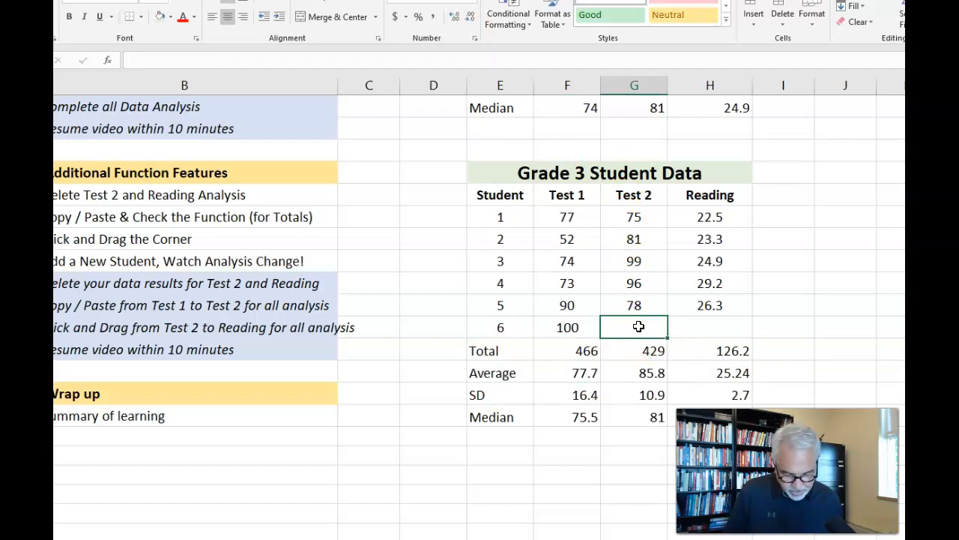
{"action": "type", "text": "100"}
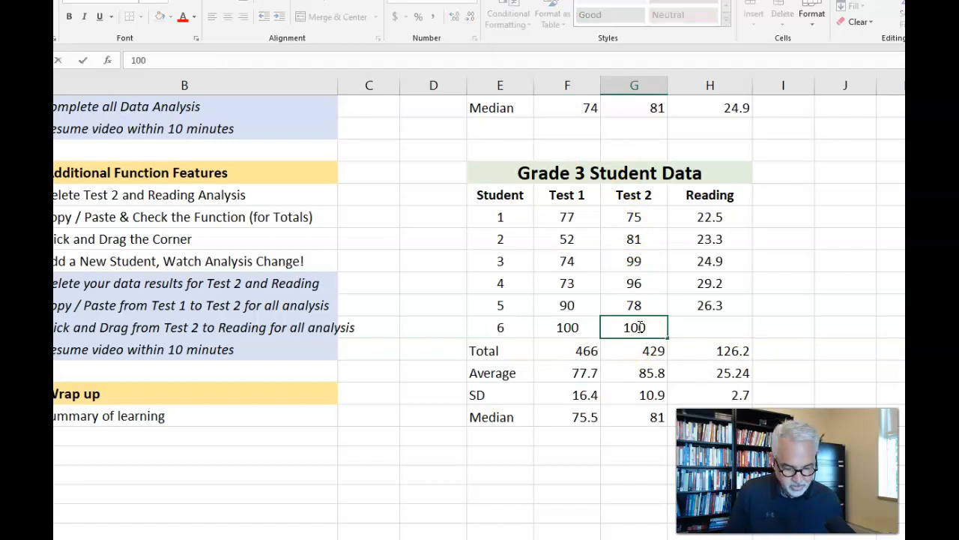
{"action": "key", "text": "Return"}
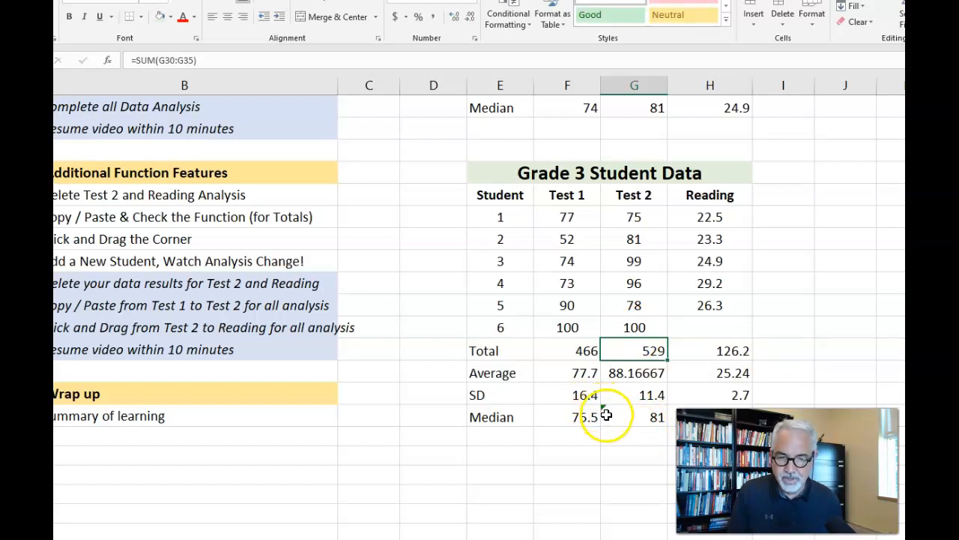
Step: Reduce the lower table's Test 2 average to one decimal place and extend its Median formula to G30:G35
{"action": "left_click", "coordinate": [636, 371]}
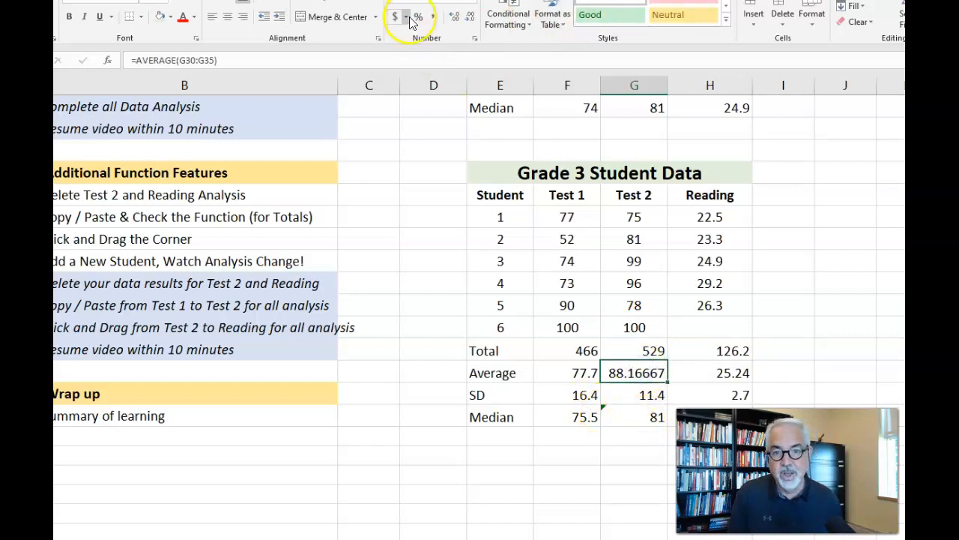
{"action": "left_click", "coordinate": [469, 17]}
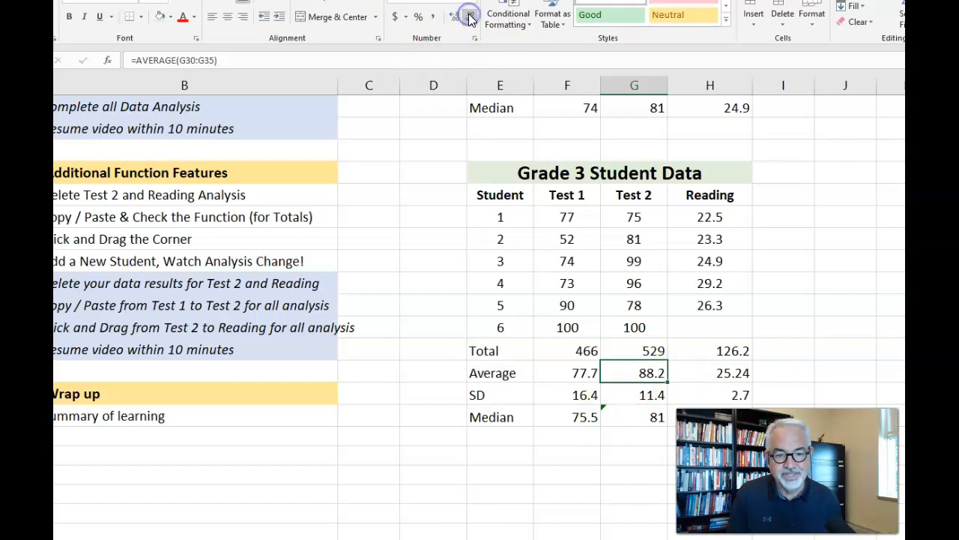
{"action": "left_click", "coordinate": [625, 416]}
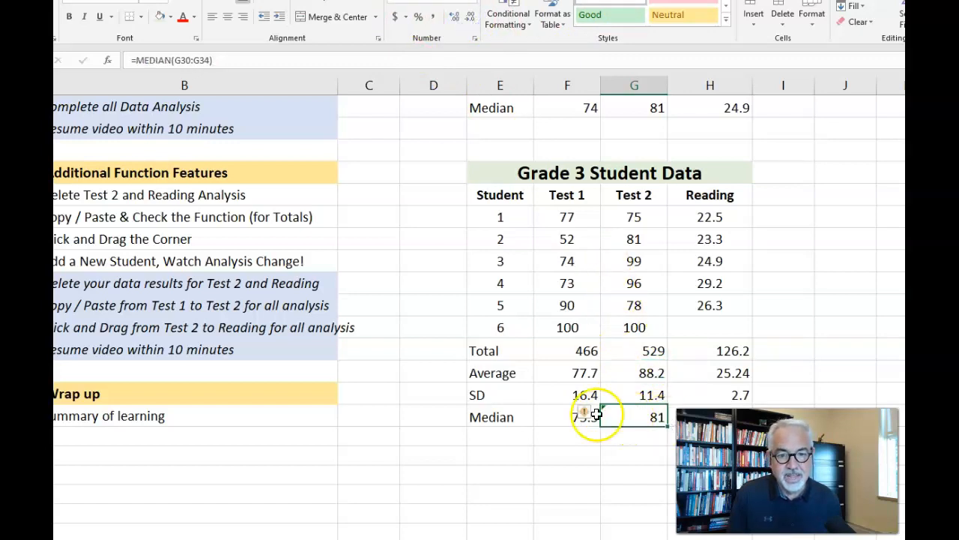
{"action": "double_click", "coordinate": [641, 416]}
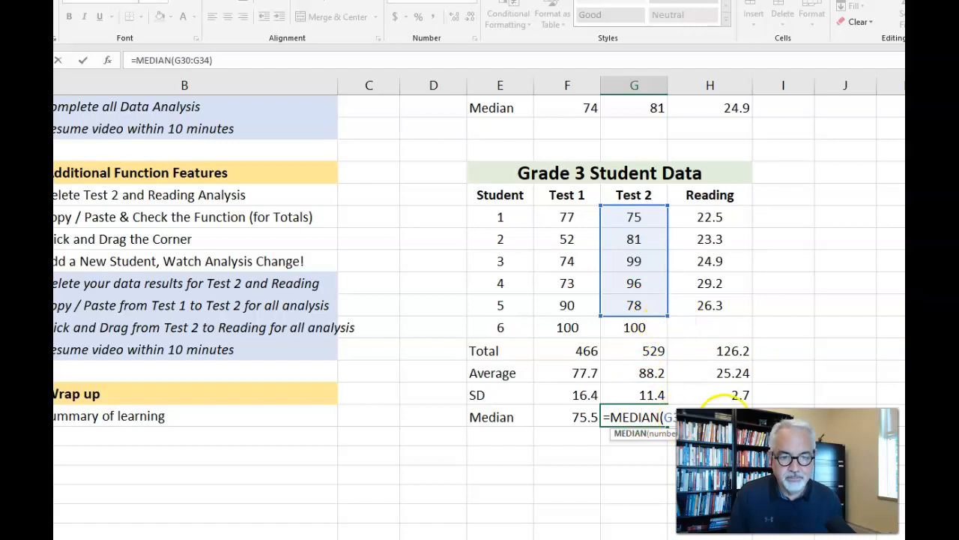
{"action": "left_click", "coordinate": [204, 60]}
{"action": "type", "text": "5"}
{"action": "key", "text": "Return"}
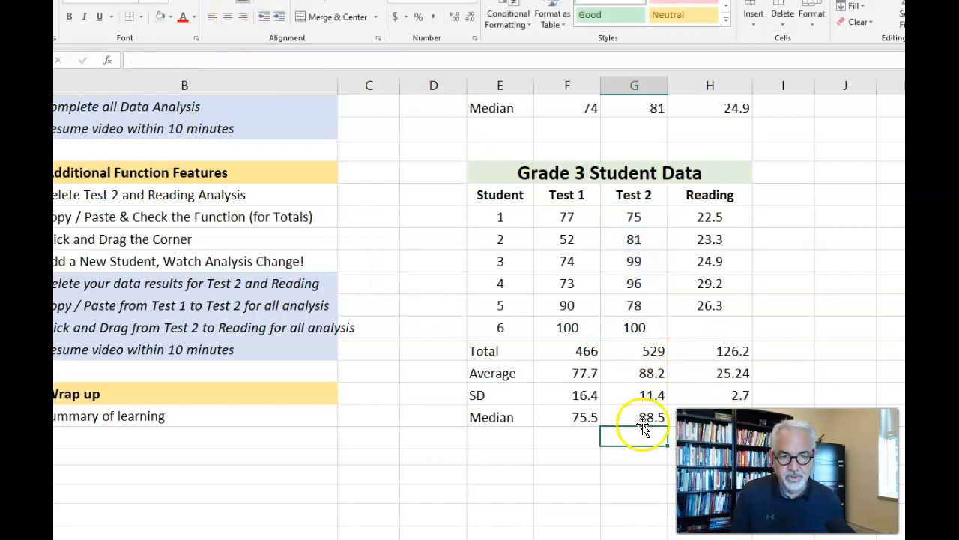
Step: Enter a Reading score of 30 for student 6
{"action": "left_click", "coordinate": [718, 327]}
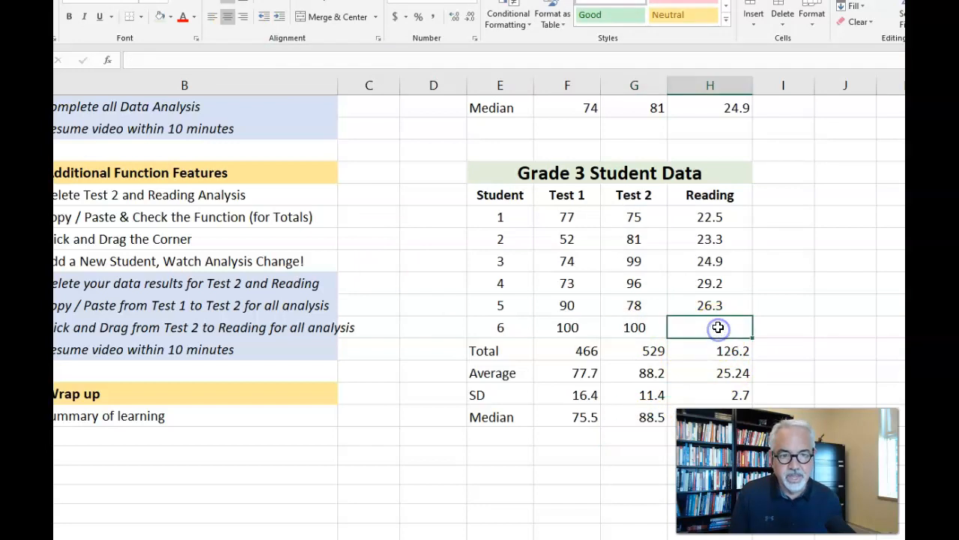
{"action": "type", "text": "3"}
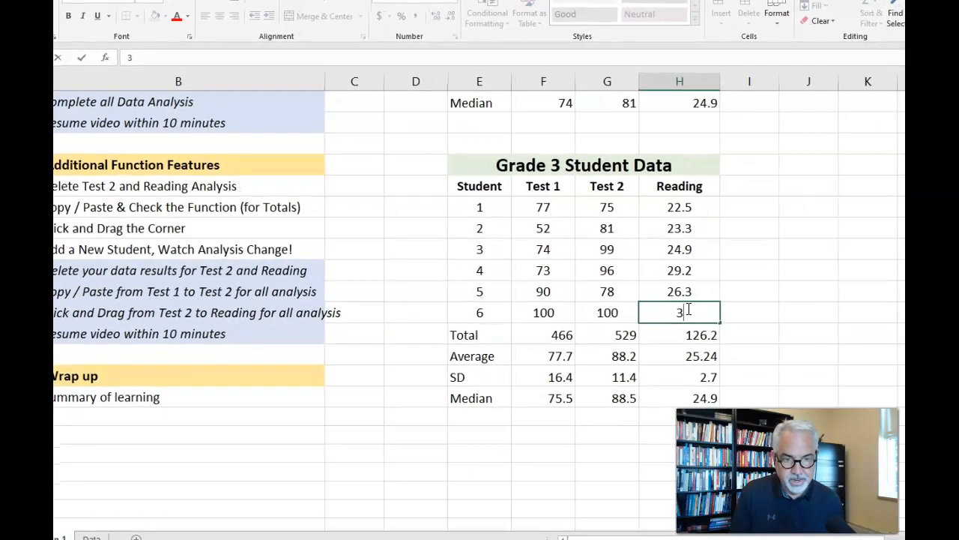
{"action": "type", "text": "0"}
{"action": "key", "text": "Return"}
Step: Reduce the Reading average in the lower table to one decimal place
{"action": "left_click", "coordinate": [696, 355]}
{"action": "left_click", "coordinate": [450, 16]}
{"action": "left_click", "coordinate": [449, 16]}
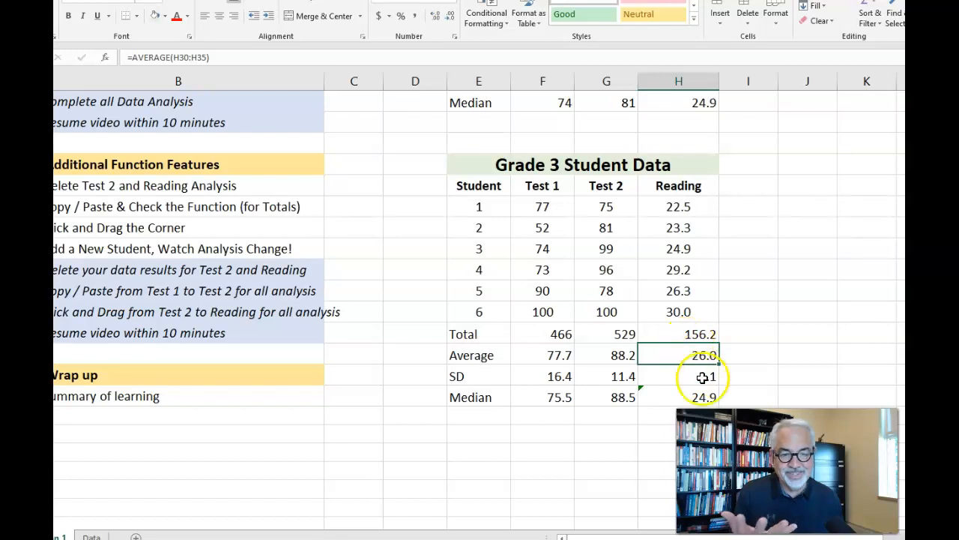
Step: Extend the Reading Median formula in the lower table to cover H30:H35
{"action": "left_click", "coordinate": [653, 395]}
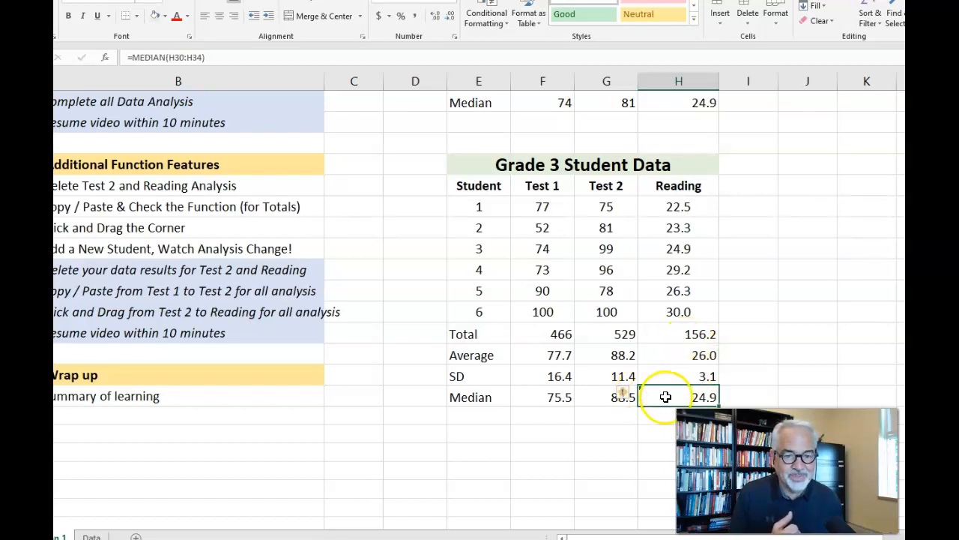
{"action": "left_click", "coordinate": [199, 58]}
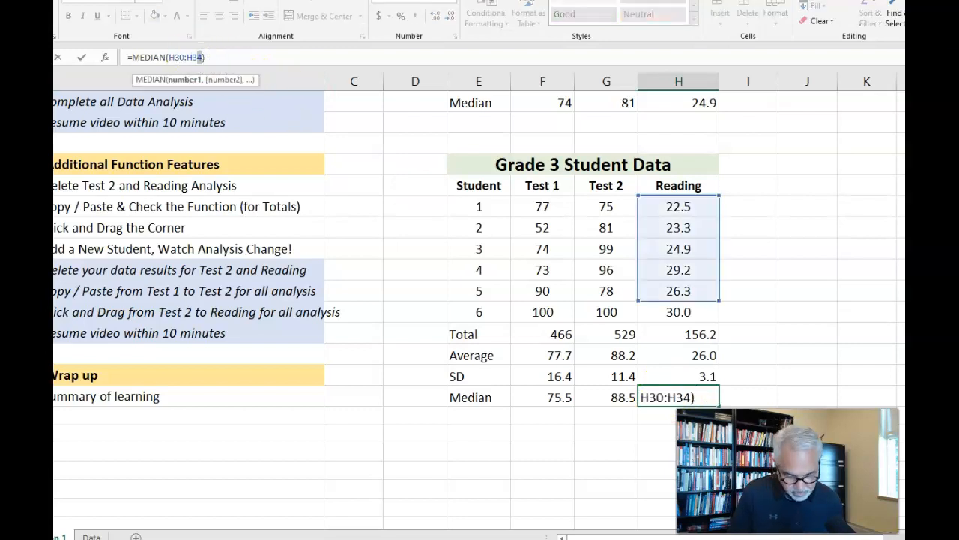
{"action": "key", "text": "BackSpace"}
{"action": "type", "text": "5"}
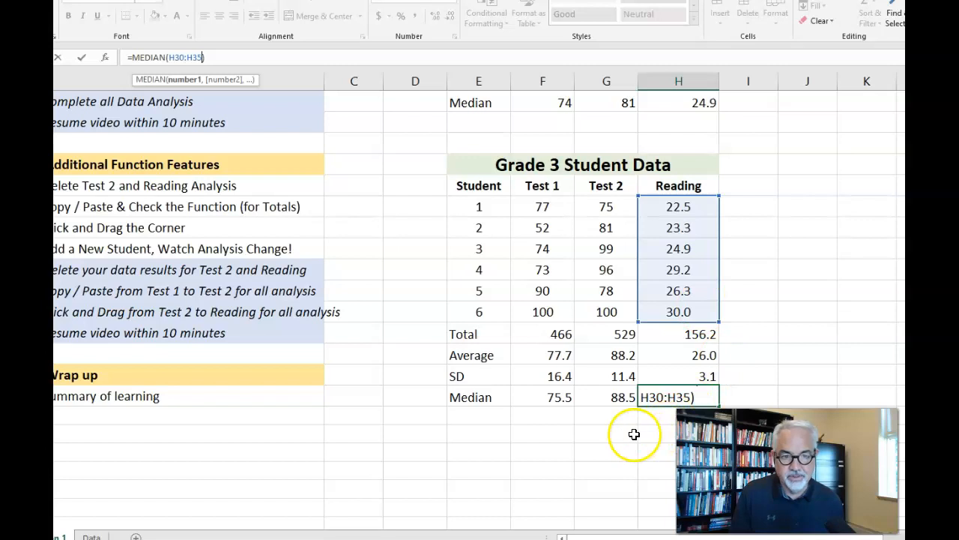
{"action": "key", "text": "Return"}
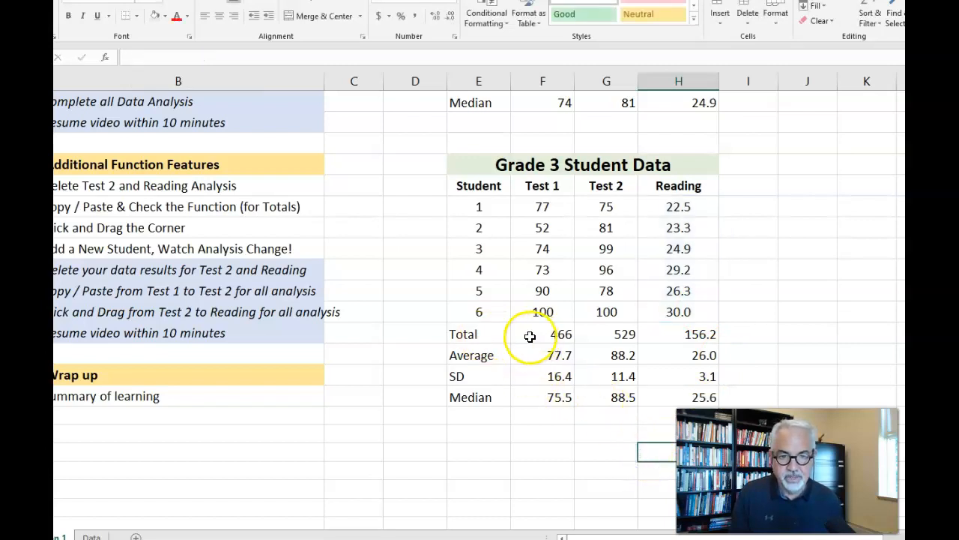
{"action": "left_click", "coordinate": [478, 335]}
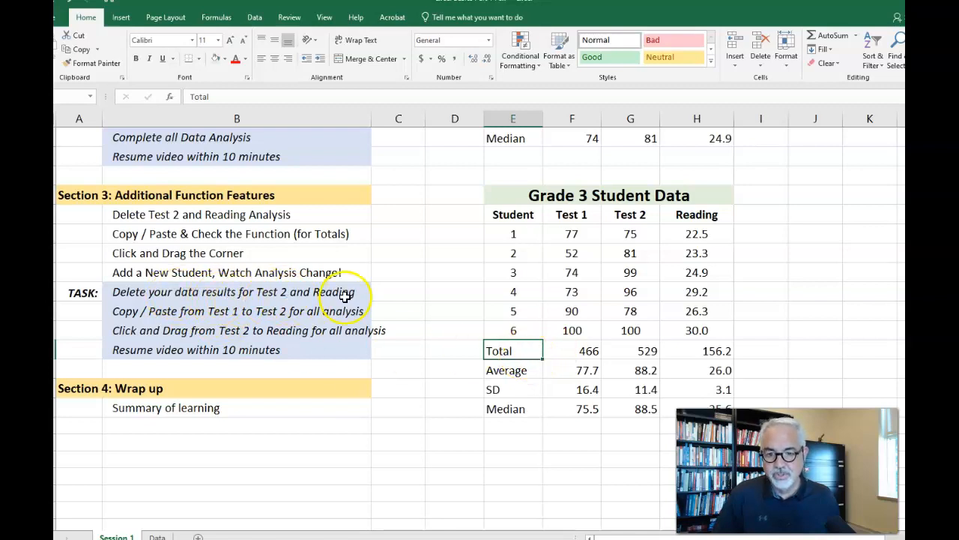
{"action": "scroll", "coordinate": [463, 297], "scroll_direction": "up", "scroll_amount": 3}
{"action": "left_click_drag", "start_coordinate": [649, 253], "coordinate": [713, 314]}
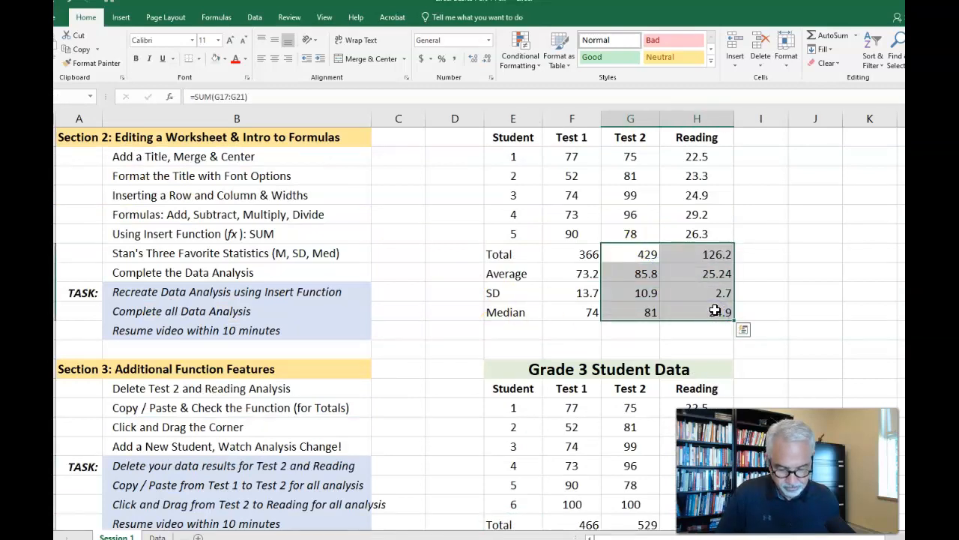
{"action": "scroll", "coordinate": [712, 329], "scroll_direction": "down", "scroll_amount": 3}
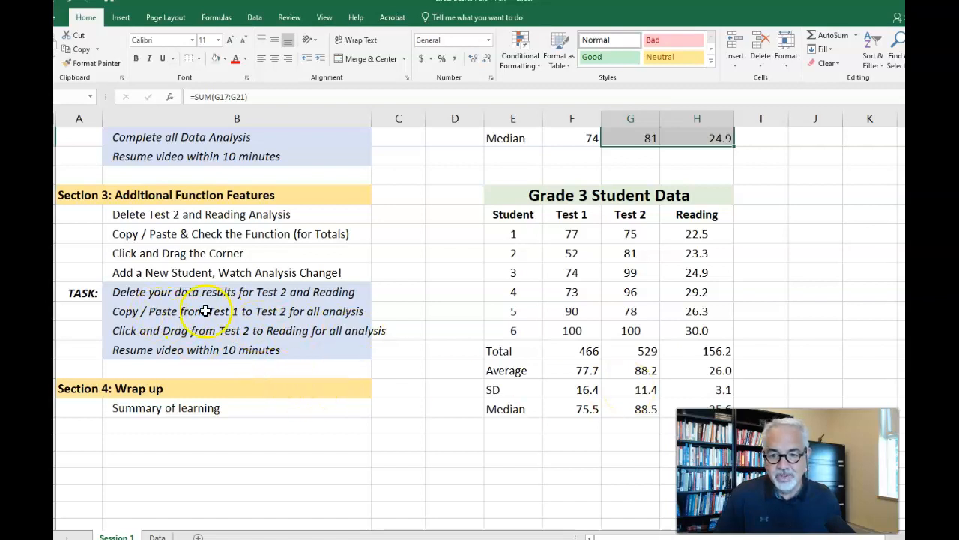
{"action": "left_click", "coordinate": [564, 352]}
{"action": "right_click", "coordinate": [563, 354]}
{"action": "left_click", "coordinate": [560, 350]}
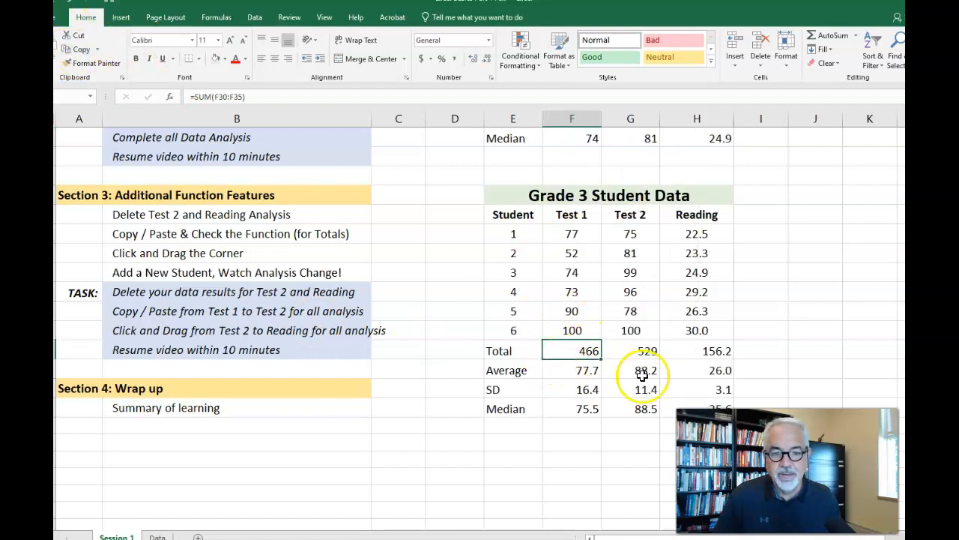
{"action": "left_click", "coordinate": [632, 349]}
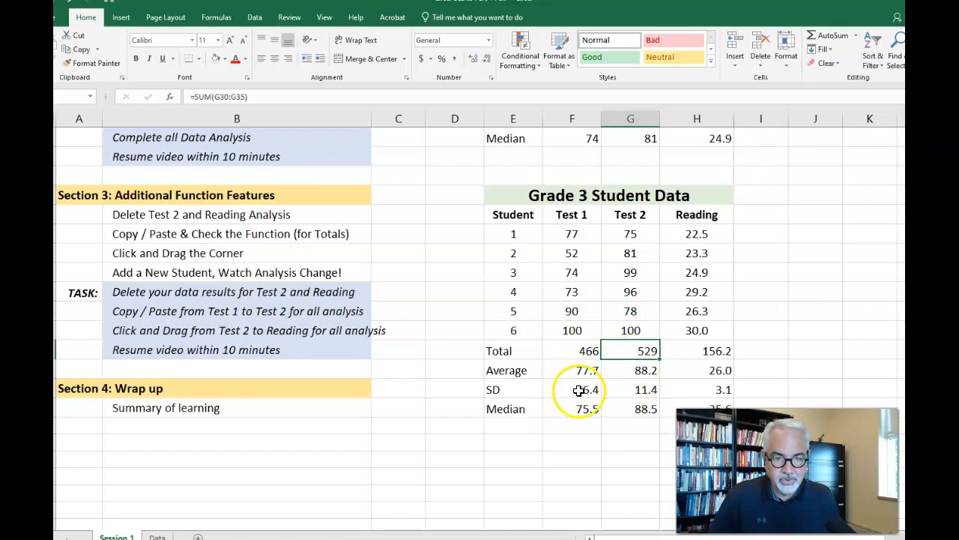
Step: Clear the Total, Average, SD and Median results for Test 2 and Reading in the lower table
{"action": "left_click", "coordinate": [678, 357]}
{"action": "left_click_drag", "start_coordinate": [628, 351], "coordinate": [700, 404]}
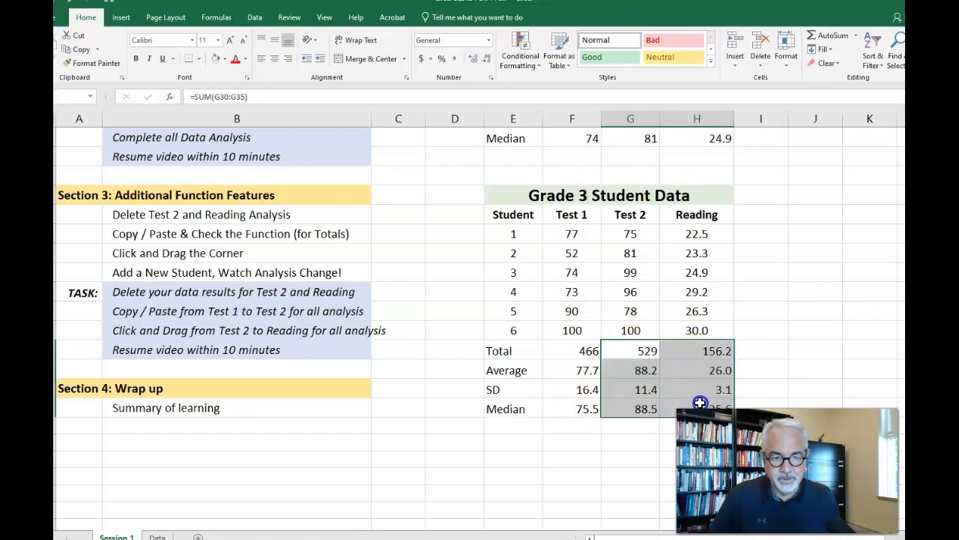
{"action": "key", "text": "Delete"}
Step: Copy the Test 1 Total formula in the lower table into the Test 2 Total cell
{"action": "left_click", "coordinate": [576, 350]}
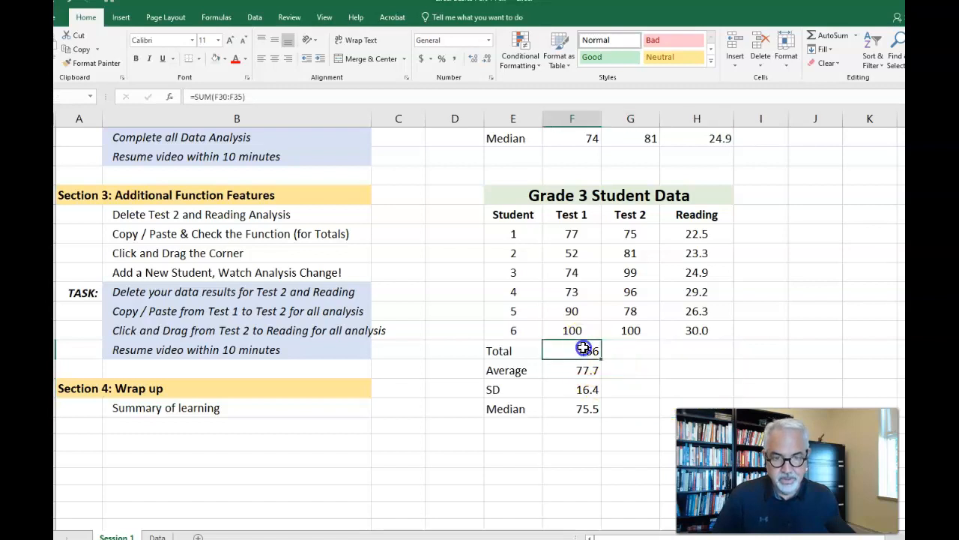
{"action": "left_click", "coordinate": [79, 50]}
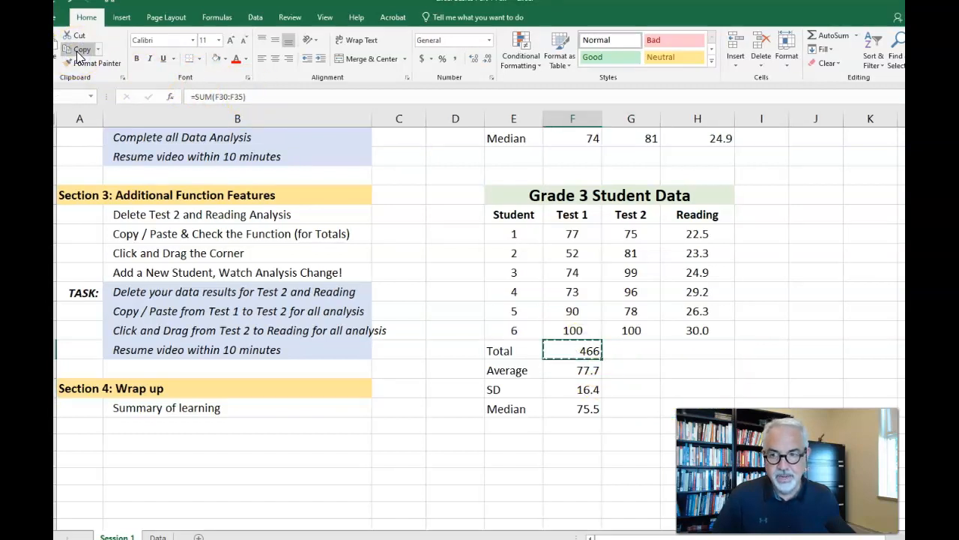
{"action": "left_click", "coordinate": [622, 351]}
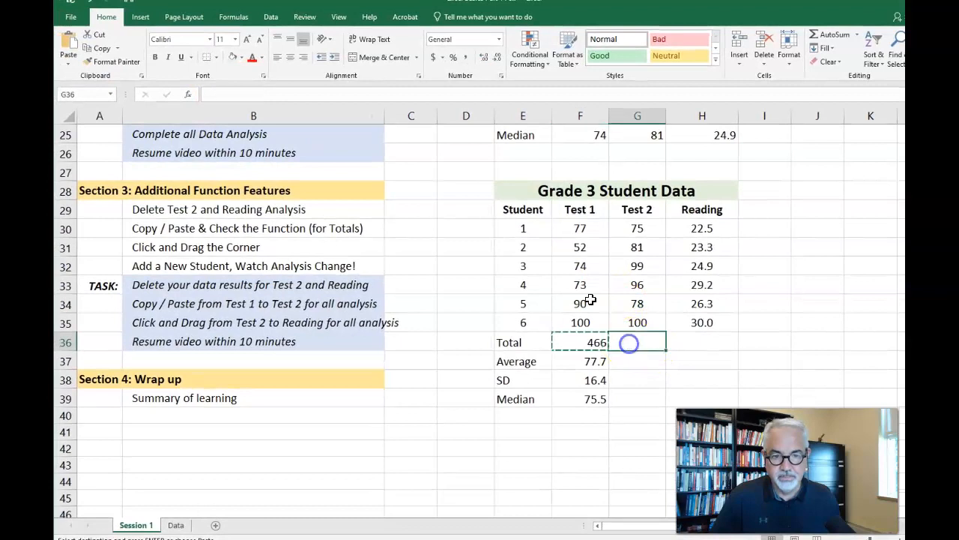
{"action": "left_click", "coordinate": [68, 45]}
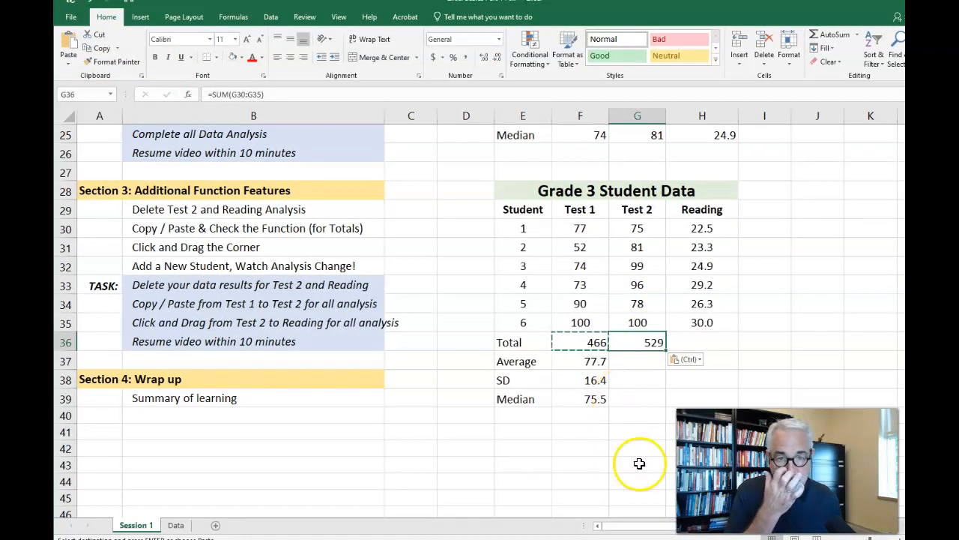
Step: Fill the Test 2 Total formula in G36 across to the Reading column
{"action": "scroll", "coordinate": [660, 454], "scroll_direction": "up", "scroll_amount": 1}
{"action": "scroll", "coordinate": [671, 452], "scroll_direction": "up", "scroll_amount": 2}
{"action": "scroll", "coordinate": [671, 450], "scroll_direction": "down", "scroll_amount": 2}
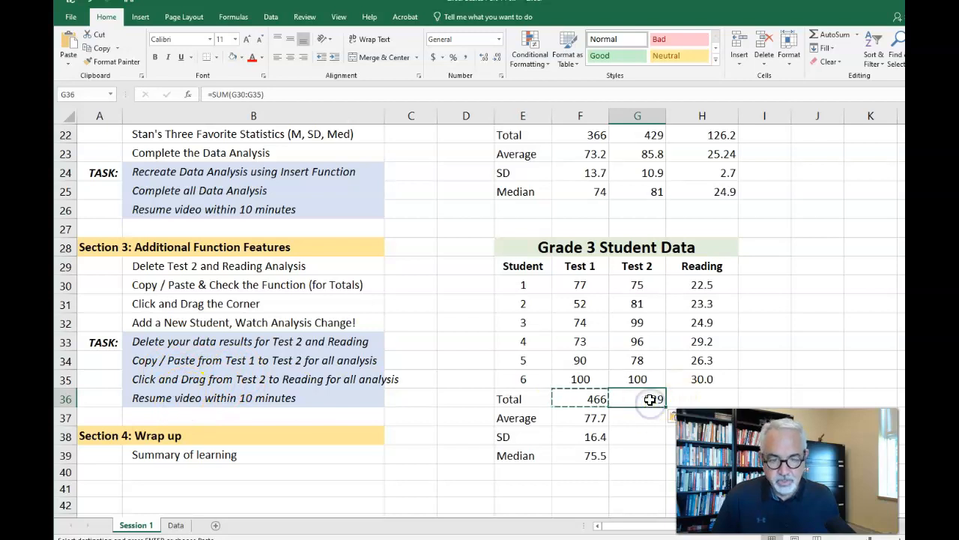
{"action": "double_click", "coordinate": [631, 485]}
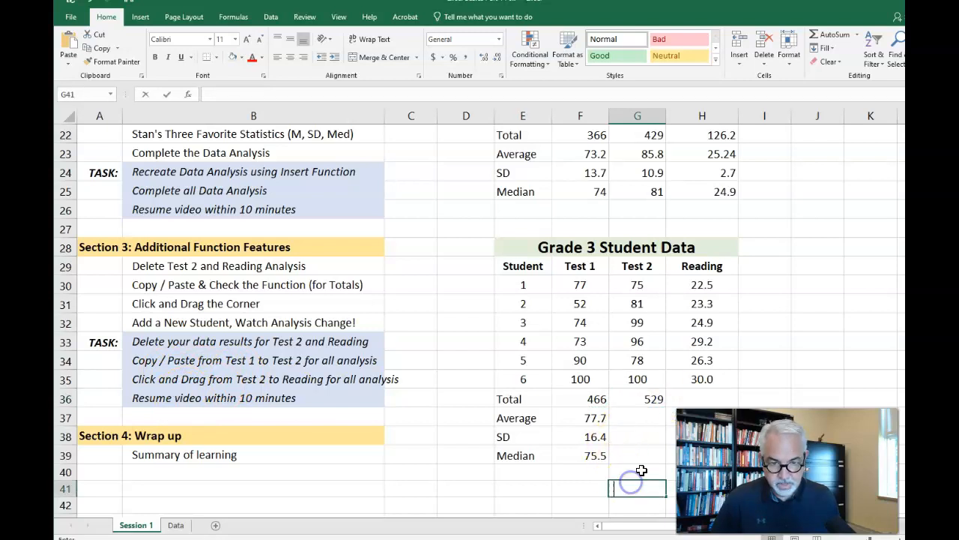
{"action": "left_click", "coordinate": [649, 399]}
{"action": "left_click_drag", "start_coordinate": [666, 406], "coordinate": [731, 402]}
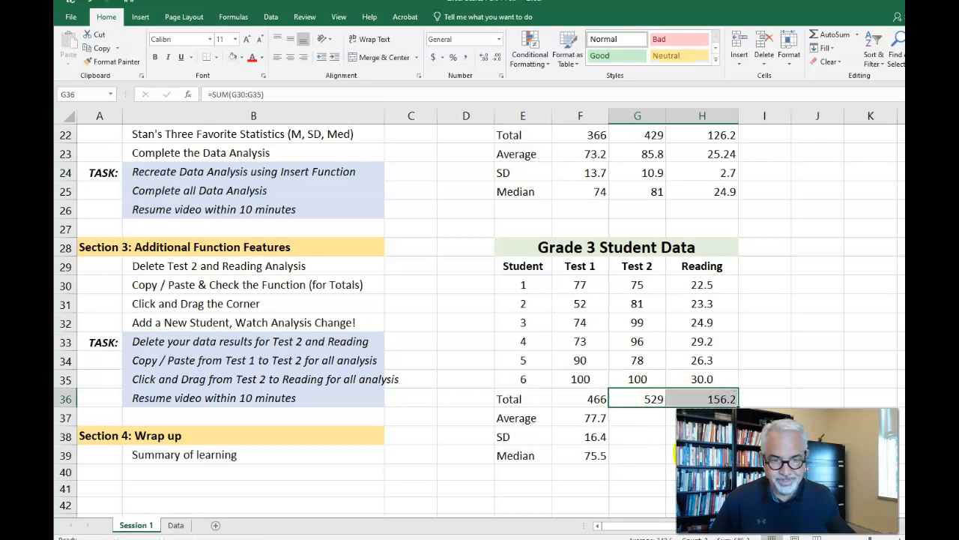
Step: Copy the Test 1 Average, SD and Median formulas in the lower table to the Test 2 and Reading columns
{"action": "left_click", "coordinate": [577, 417]}
{"action": "left_click", "coordinate": [627, 412]}
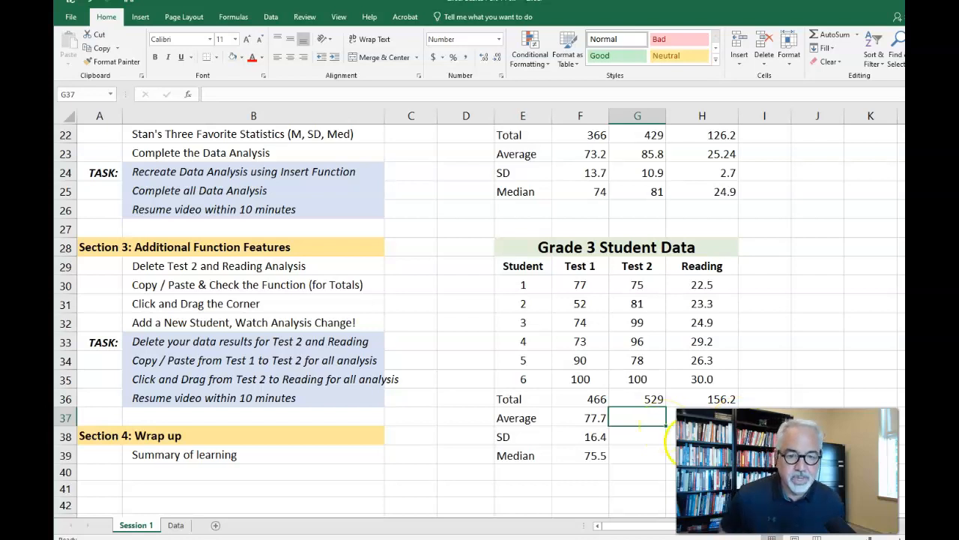
{"action": "left_click", "coordinate": [671, 455]}
{"action": "scroll", "coordinate": [662, 469], "scroll_direction": "down", "scroll_amount": 1}
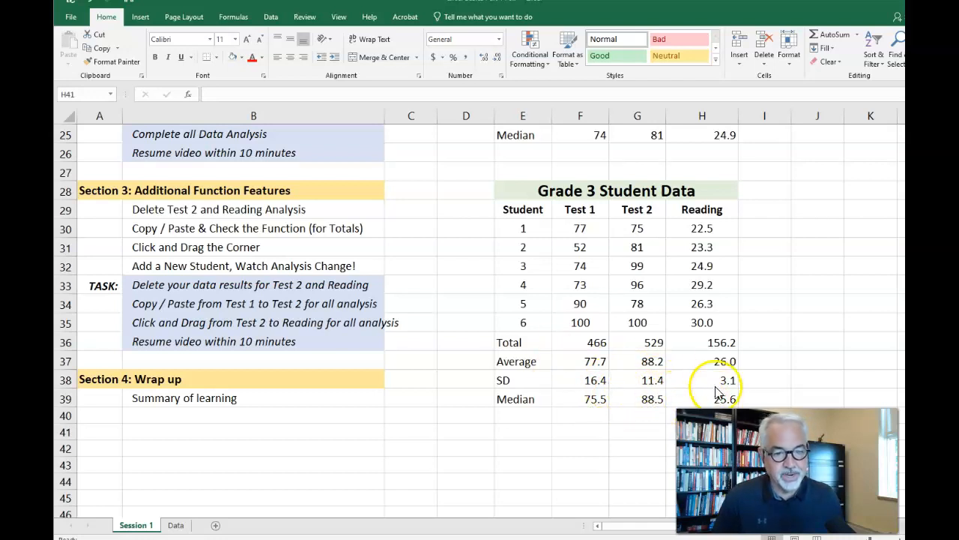
{"action": "scroll", "coordinate": [713, 384], "scroll_direction": "up", "scroll_amount": 1}
{"action": "scroll", "coordinate": [712, 384], "scroll_direction": "down", "scroll_amount": 1}
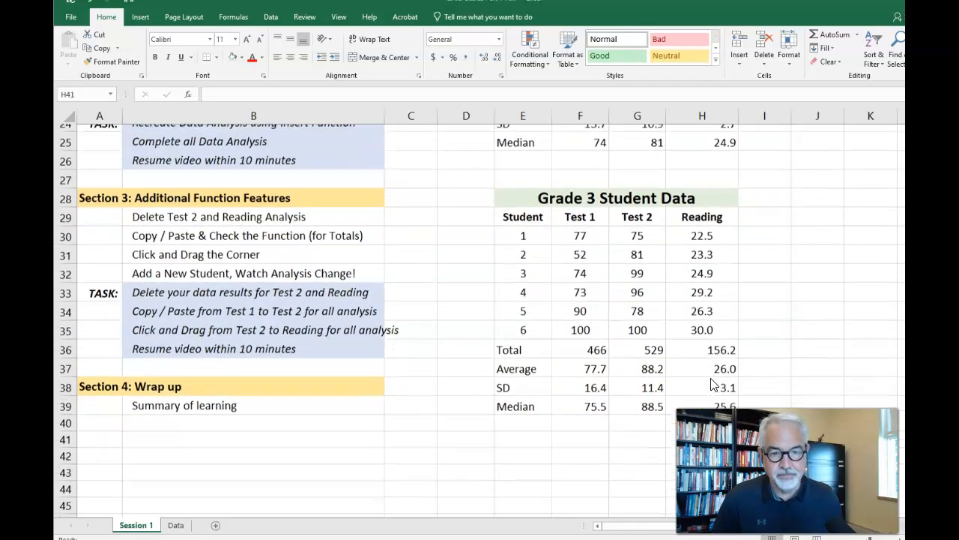
{"action": "scroll", "coordinate": [712, 383], "scroll_direction": "up", "scroll_amount": 8}
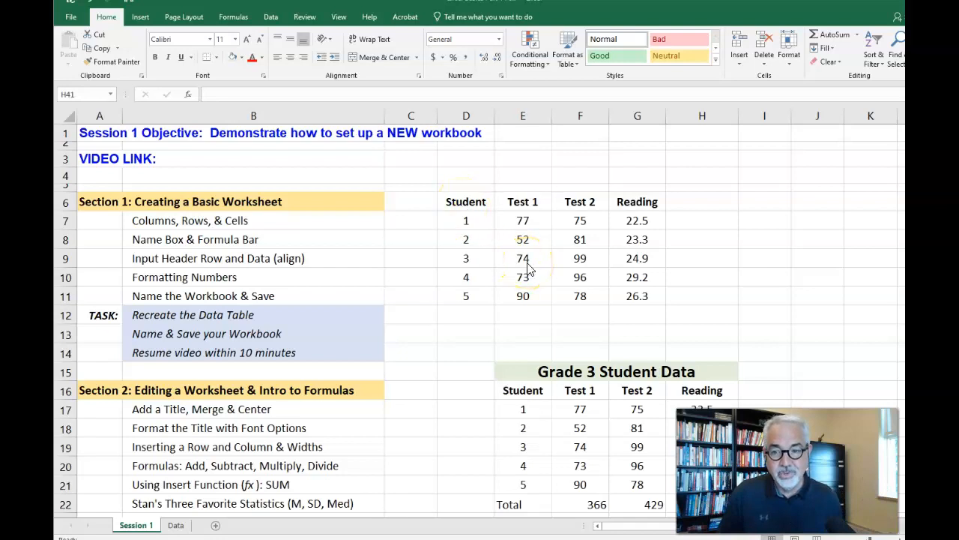
{"action": "scroll", "coordinate": [527, 268], "scroll_direction": "down", "scroll_amount": 5}
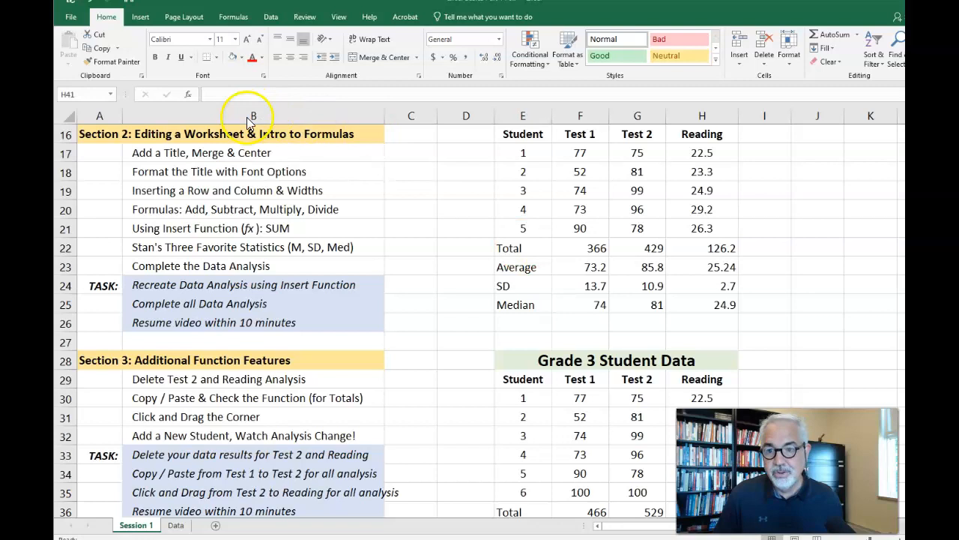
{"action": "left_click", "coordinate": [189, 96]}
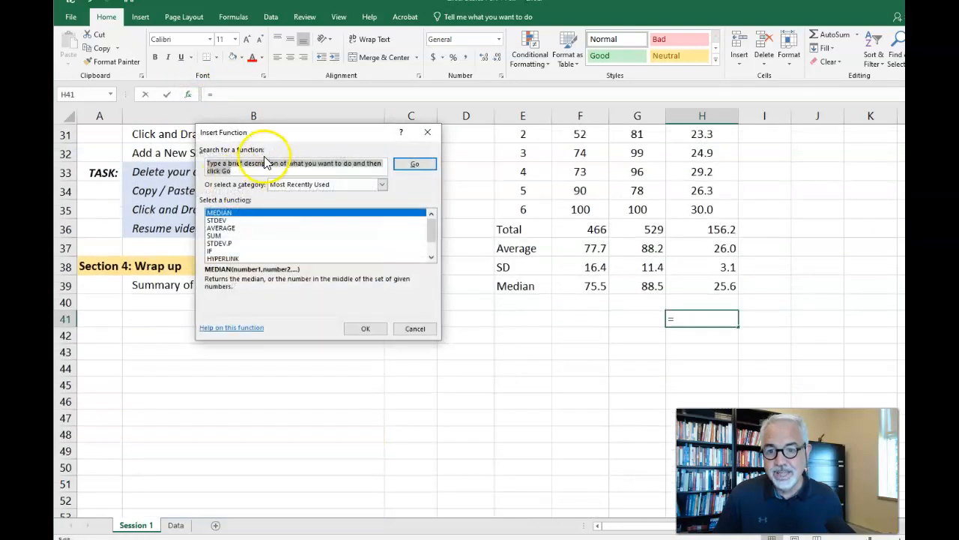
{"action": "left_click", "coordinate": [426, 132]}
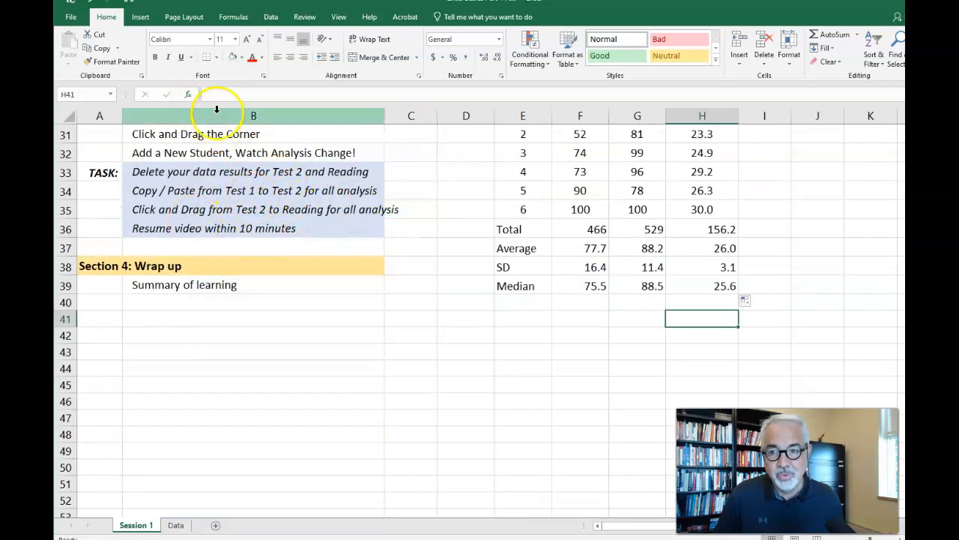
{"action": "scroll", "coordinate": [364, 231], "scroll_direction": "up", "scroll_amount": 2}
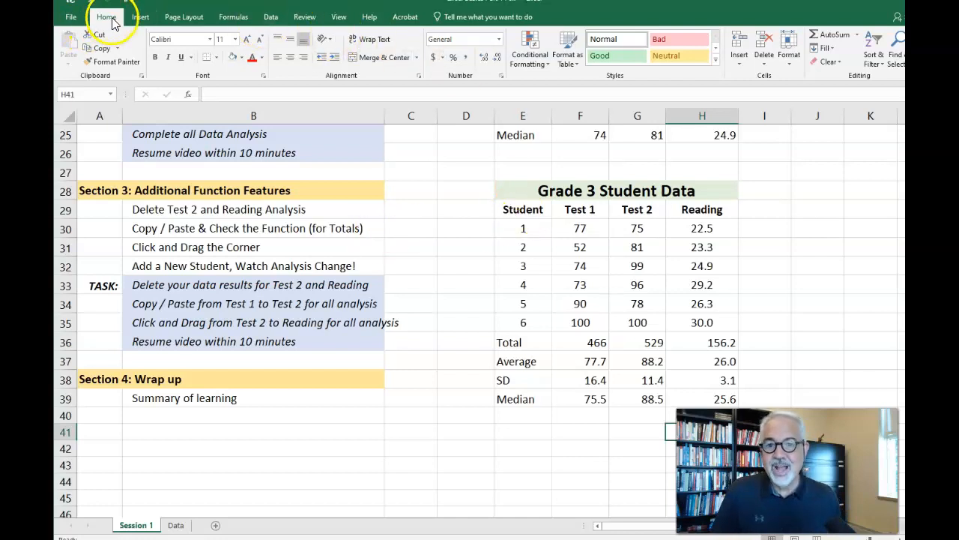
{"action": "left_click", "coordinate": [142, 18]}
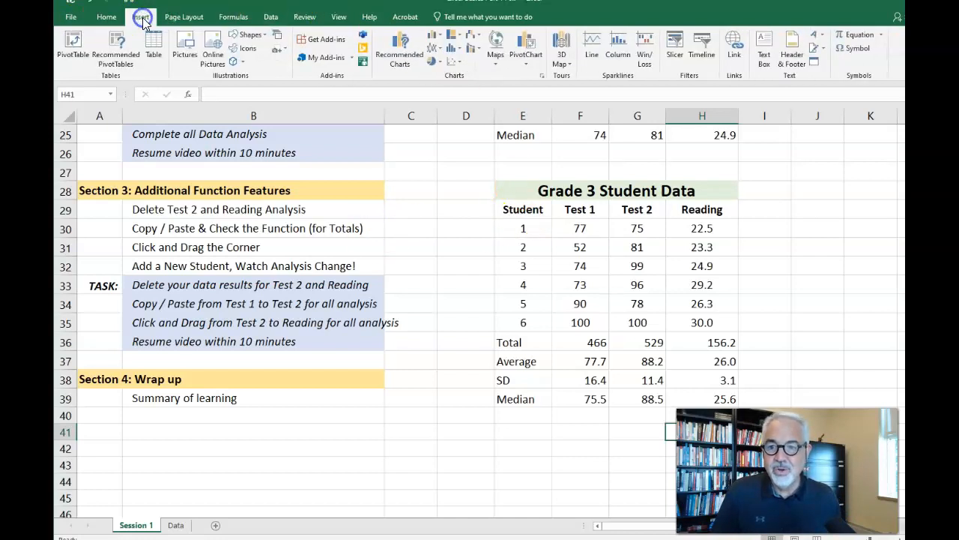
{"action": "left_click", "coordinate": [186, 18]}
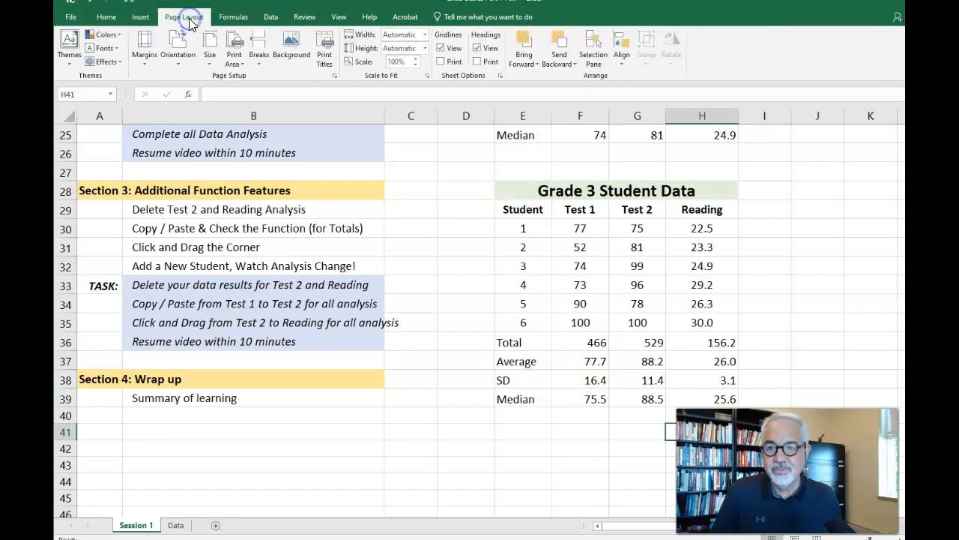
{"action": "left_click", "coordinate": [237, 19]}
{"action": "left_click", "coordinate": [269, 17]}
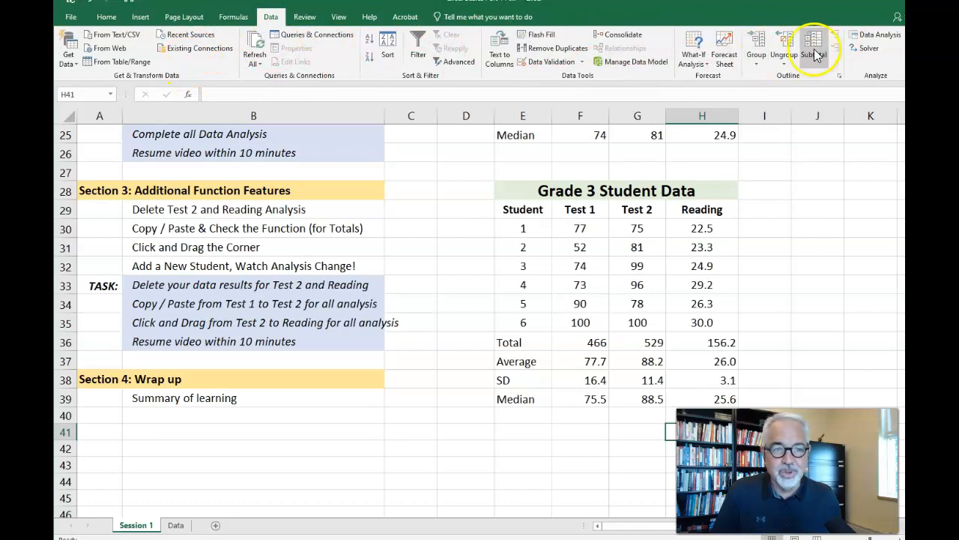
{"action": "left_click", "coordinate": [308, 18]}
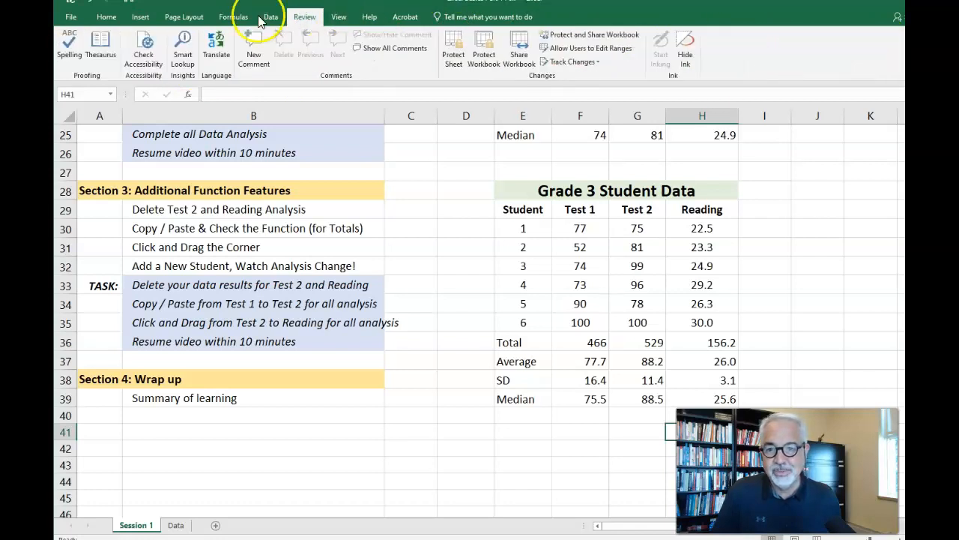
{"action": "left_click", "coordinate": [106, 18]}
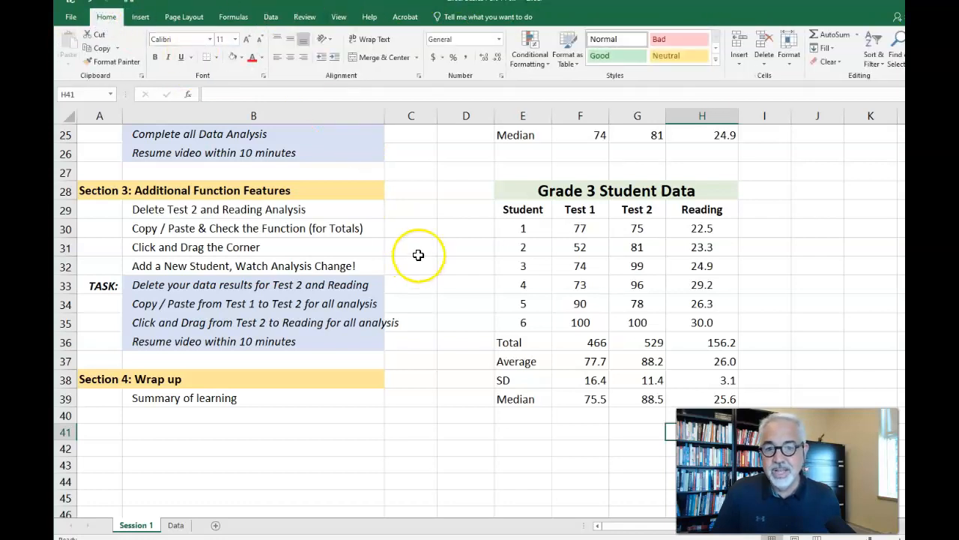